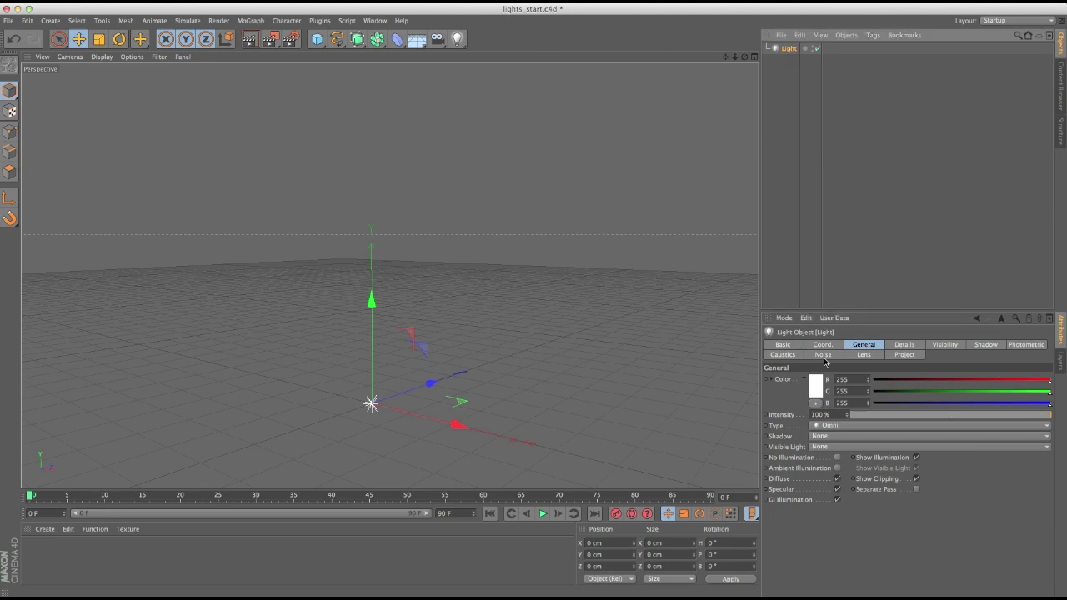
Set the light's Visible Light option to Visible and render the view to check its glow
left_click(829, 447)
left_click(829, 459)
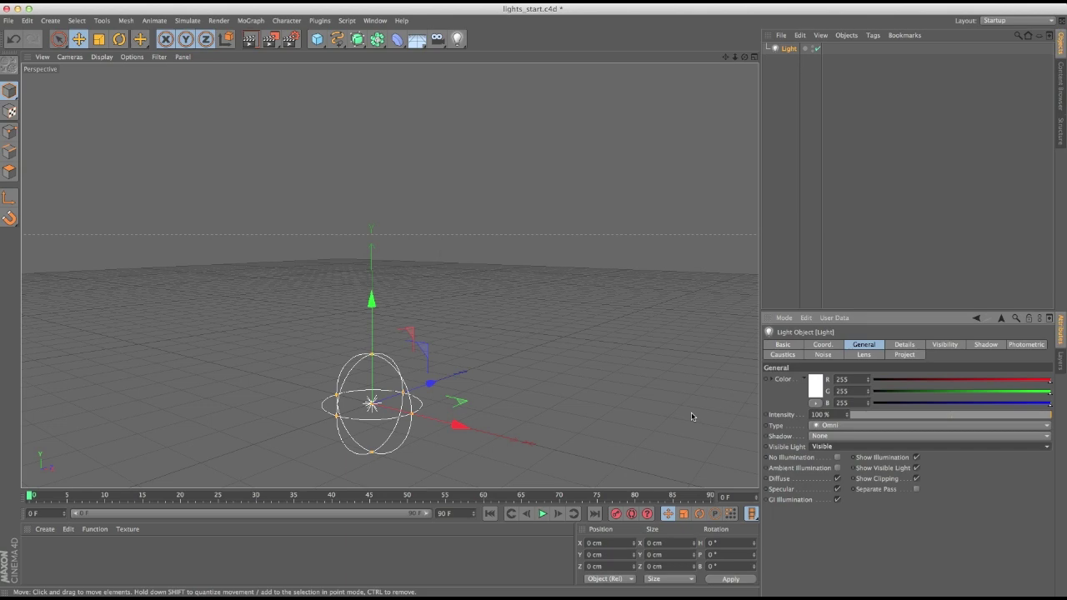
left_click(249, 38)
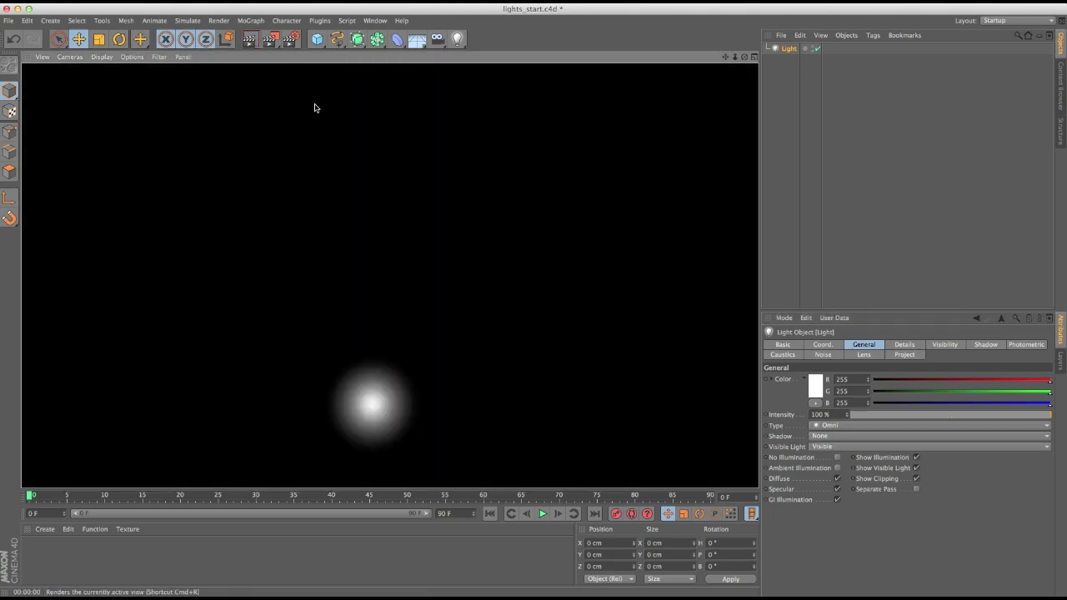
left_click(776, 224)
left_click(784, 49)
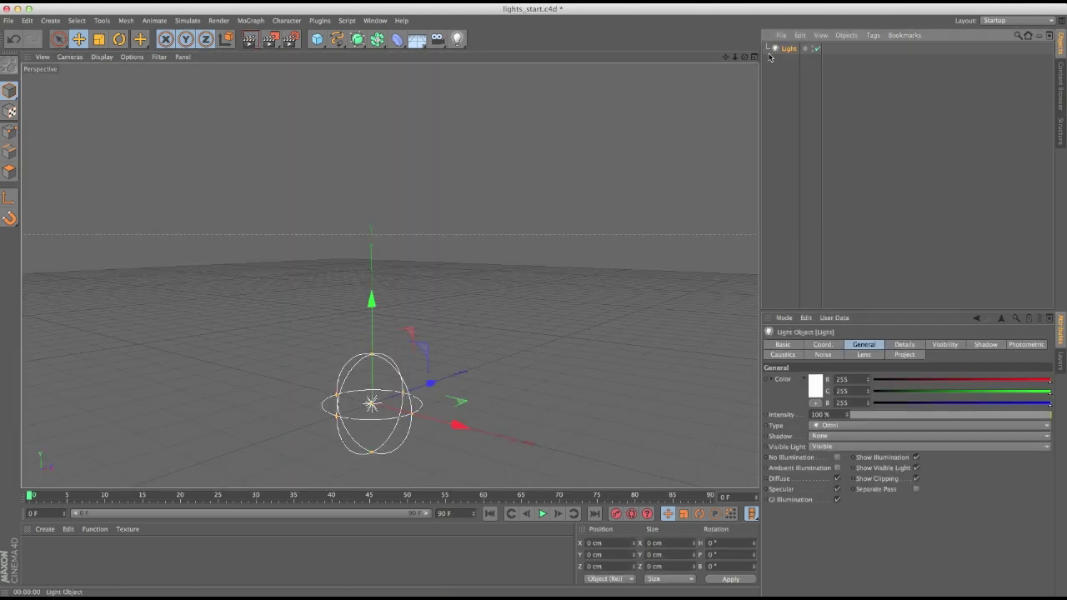
Add a MoGraph Cloner and place the light inside it as its child
left_click(250, 20)
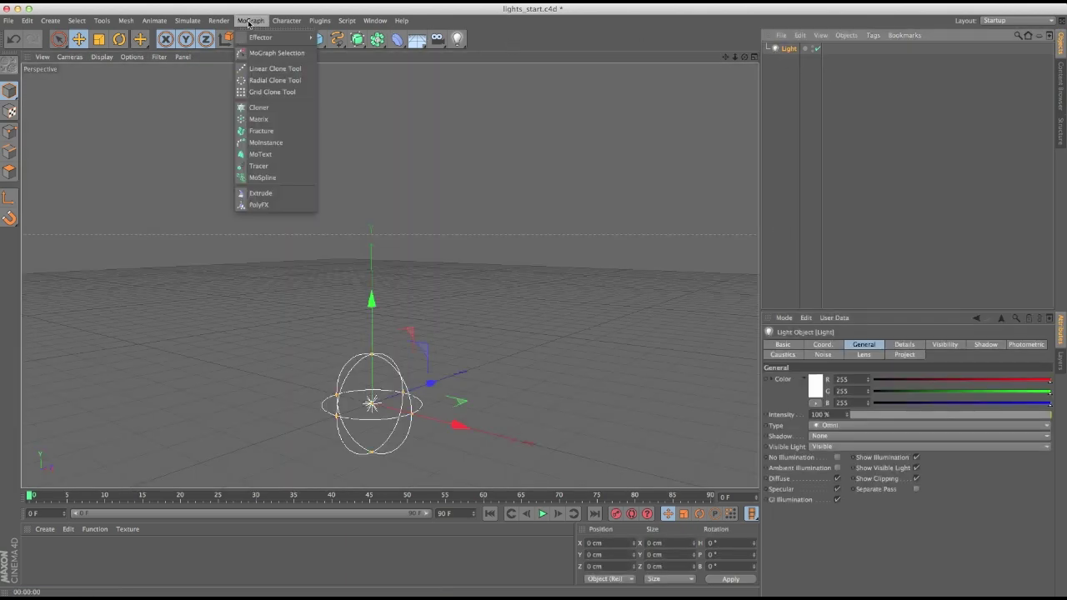
left_click(275, 105)
left_click_drag(789, 60, 792, 49)
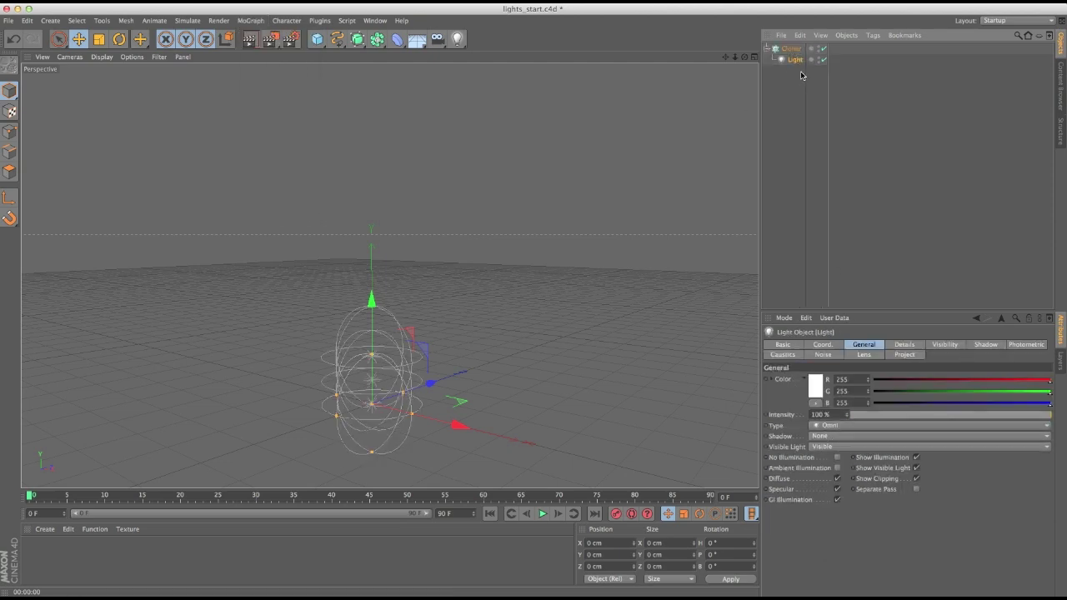
Set the linear Cloner's count to 10, spread the clones wider apart vertically, and render the view
left_click(790, 49)
left_click_drag(848, 424, 860, 424)
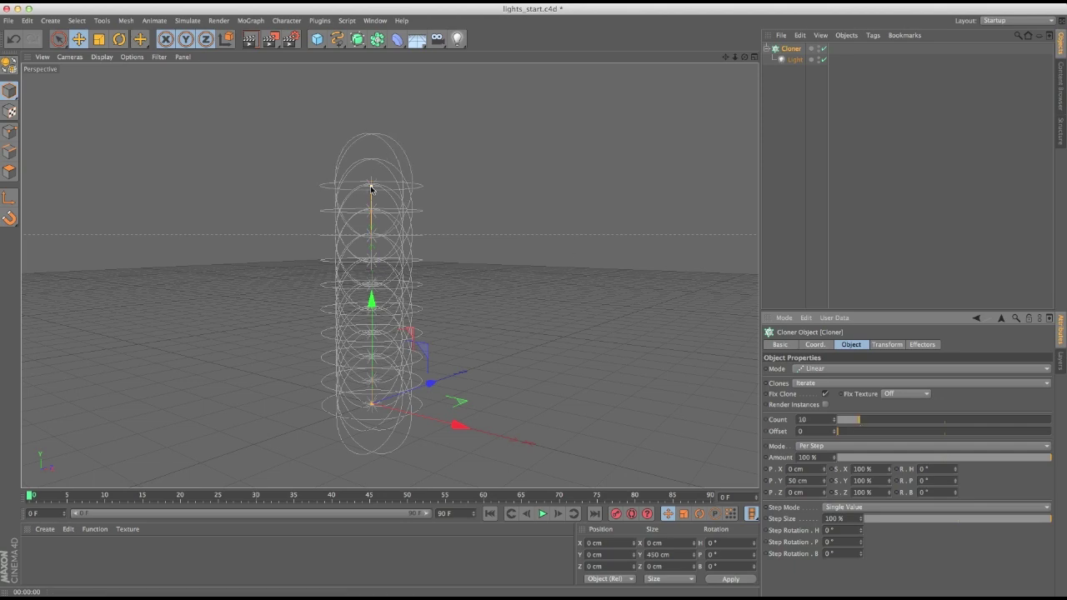
left_click_drag(371, 189, 371, 104)
mouse_move(495, 262)
right_mouse_down("alt")
mouse_move(425, 269)
mouse_move(398, 287)
right_mouse_up("alt")
left_click(249, 39)
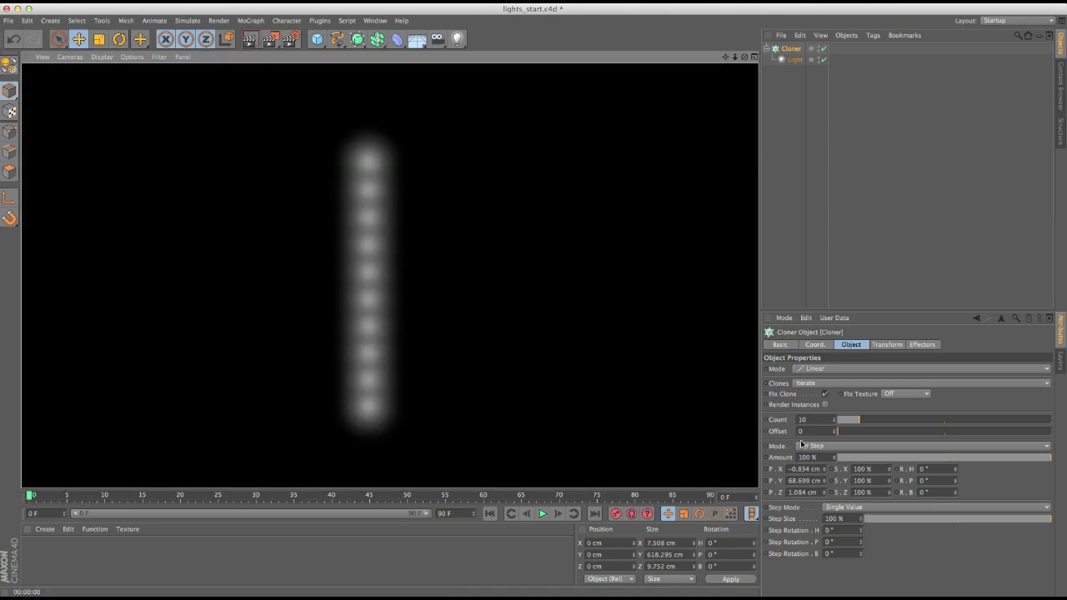
left_click_drag(823, 485, 840, 475)
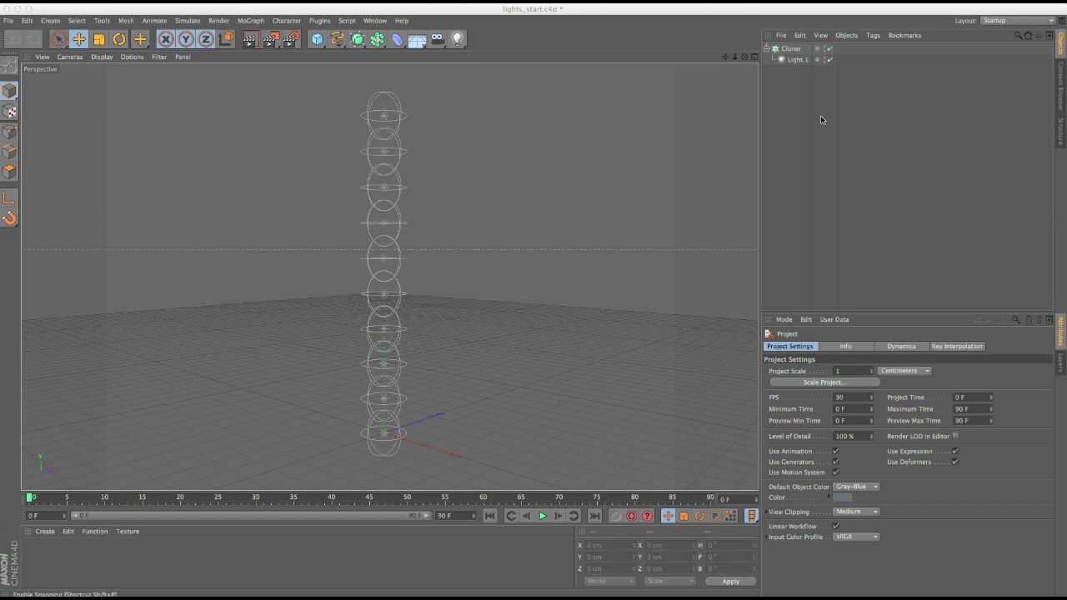
Add a Plain effector and turn off its Position transform
left_click(258, 21)
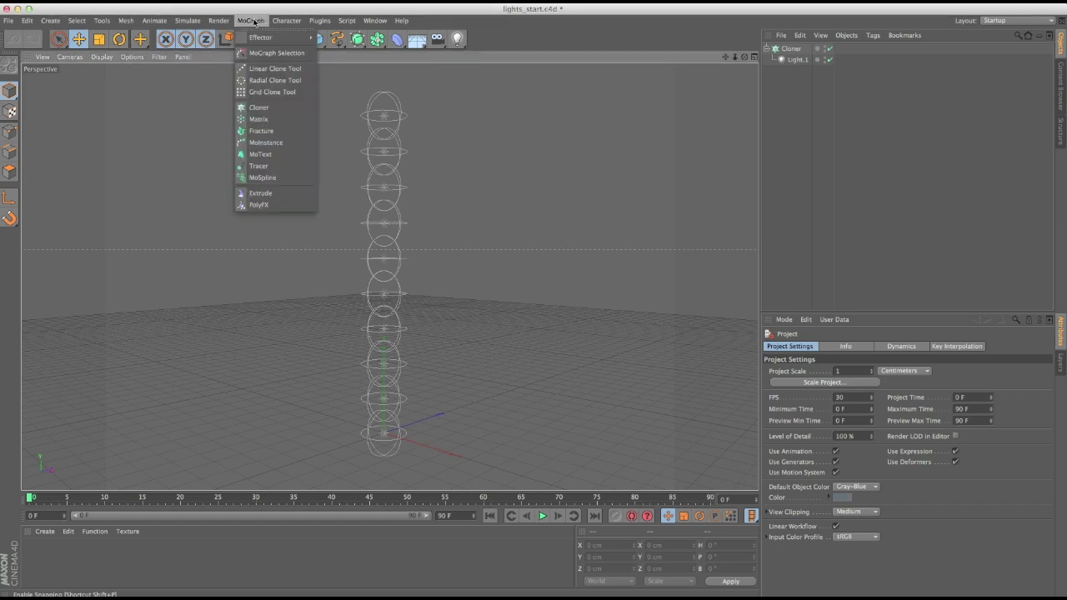
mouse_move(258, 38)
left_click(333, 53)
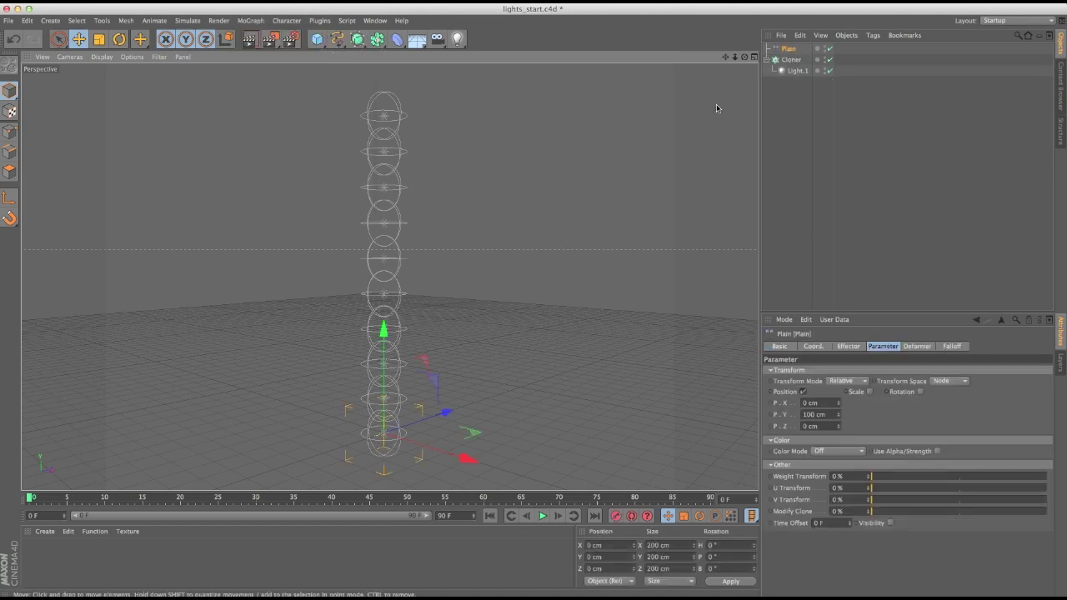
left_click(803, 392)
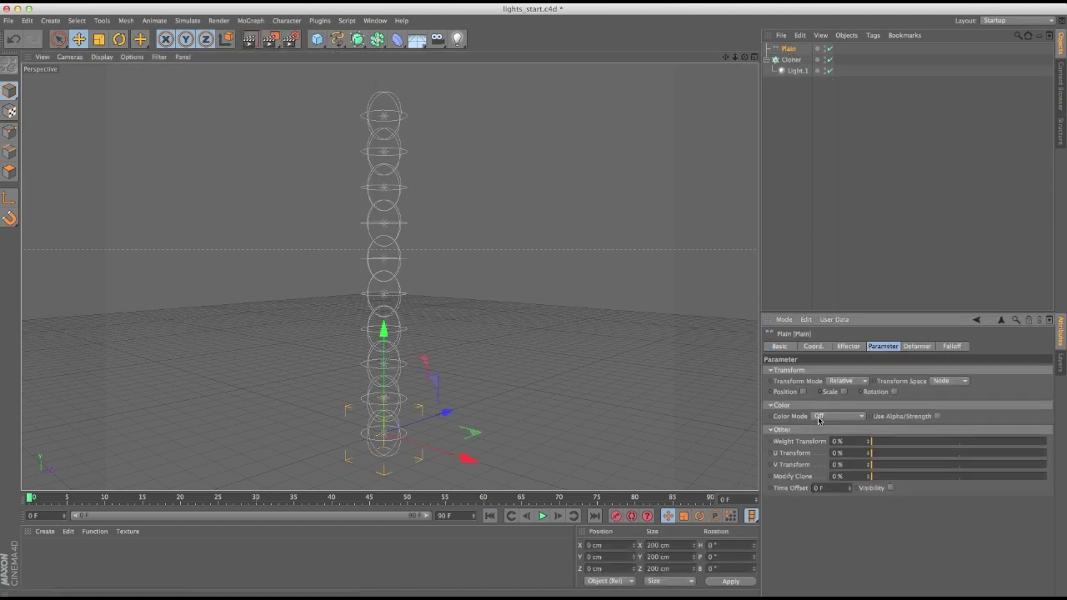
Turn the Plain effector's Color Mode On and set its Blending Mode to Subtract
left_click(821, 417)
left_click(825, 433)
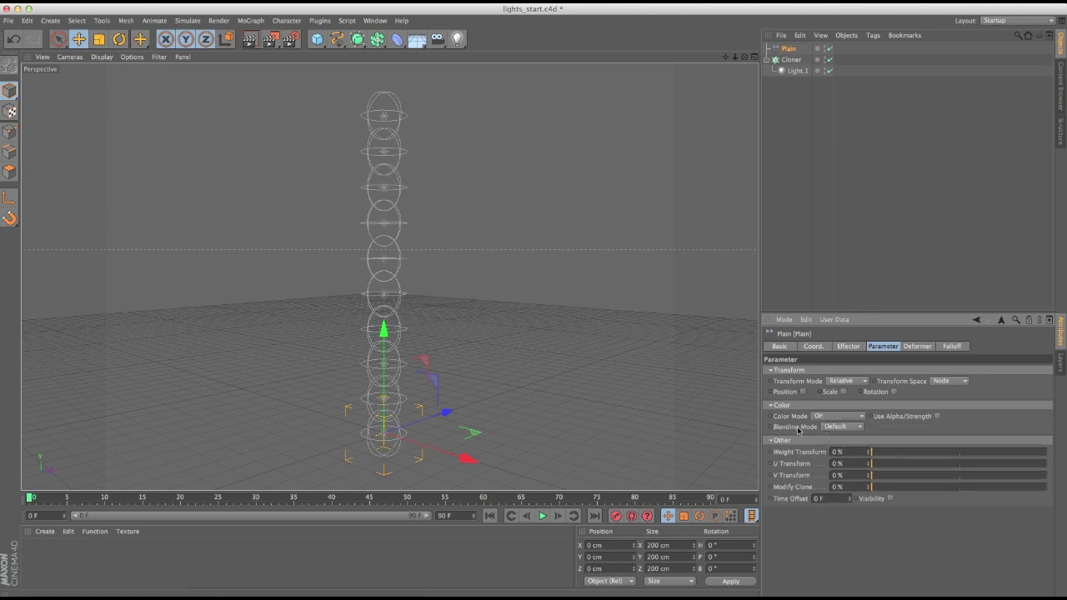
left_click(838, 429)
left_click(837, 457)
Check the cloned light's general settings, and set the Plain effector's Modify Clone to 100%
left_click(796, 71)
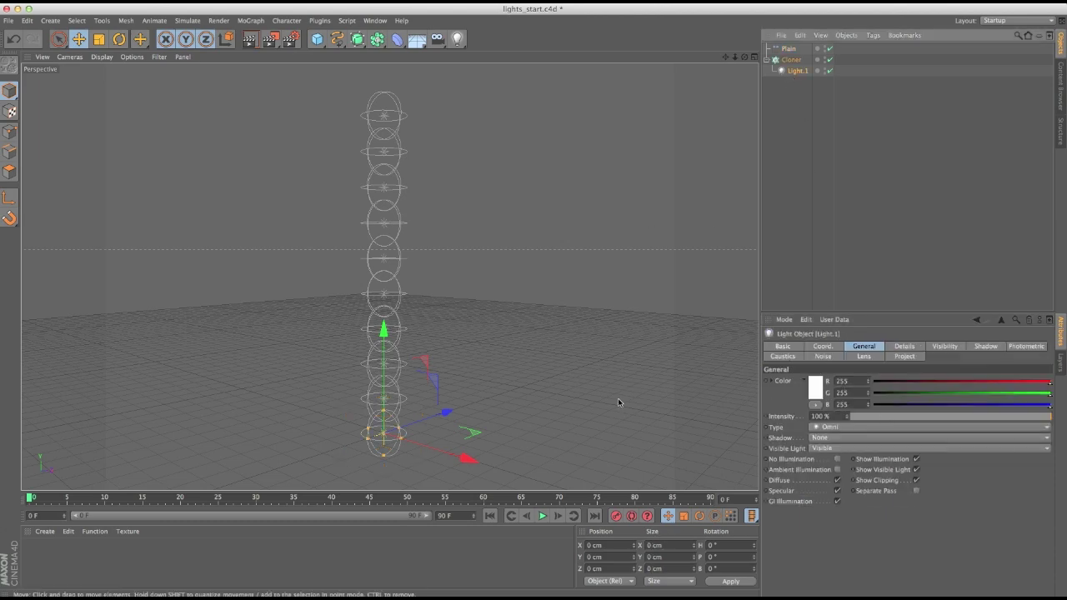
left_click(787, 48)
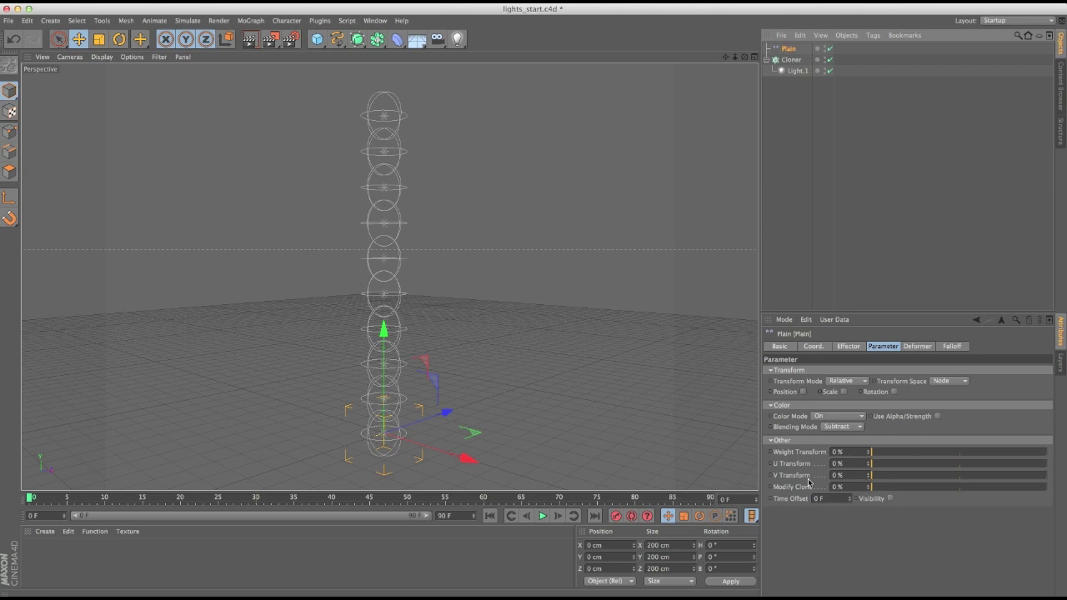
mouse_move(889, 492)
left_mouse_down()
mouse_move(975, 493)
mouse_move(1064, 511)
left_mouse_up()
Give the Plain effector a Linear falloff oriented +Y and raise the effector to Y about 468 cm
left_click(951, 346)
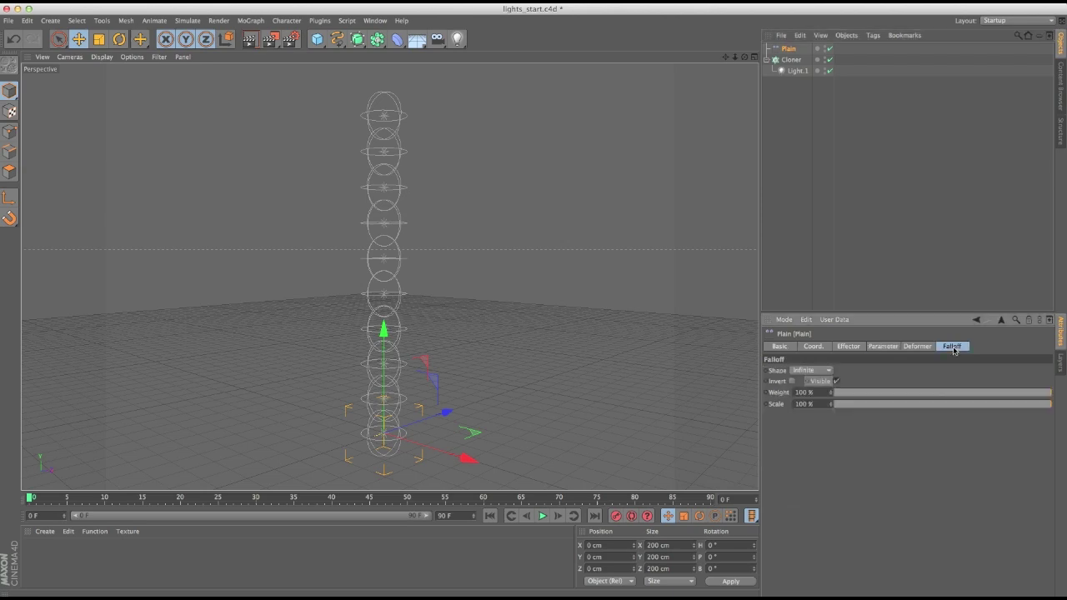
left_click(812, 370)
left_click(814, 440)
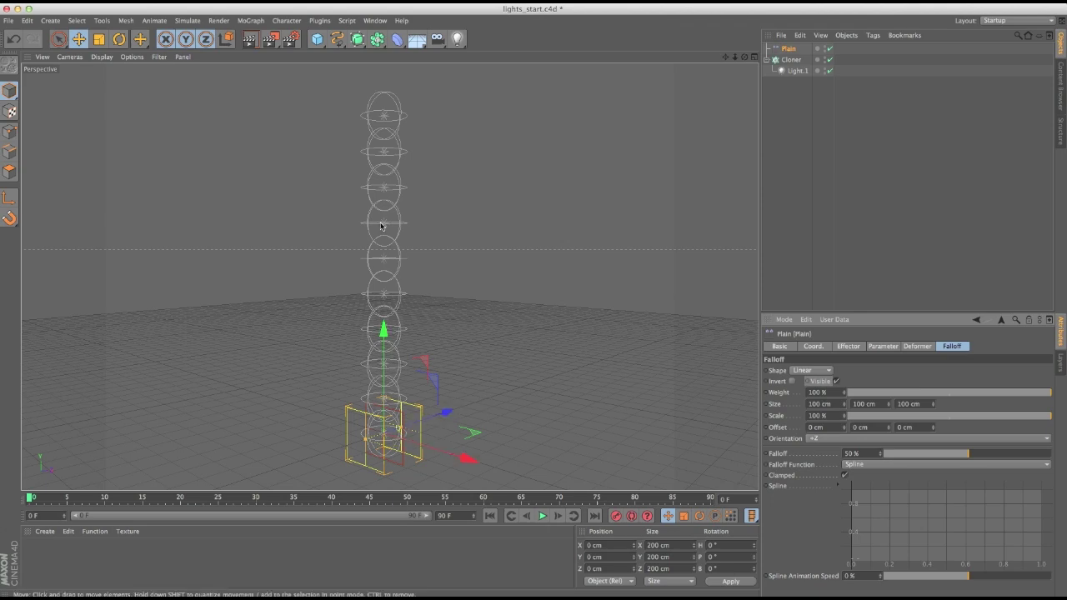
left_click(821, 438)
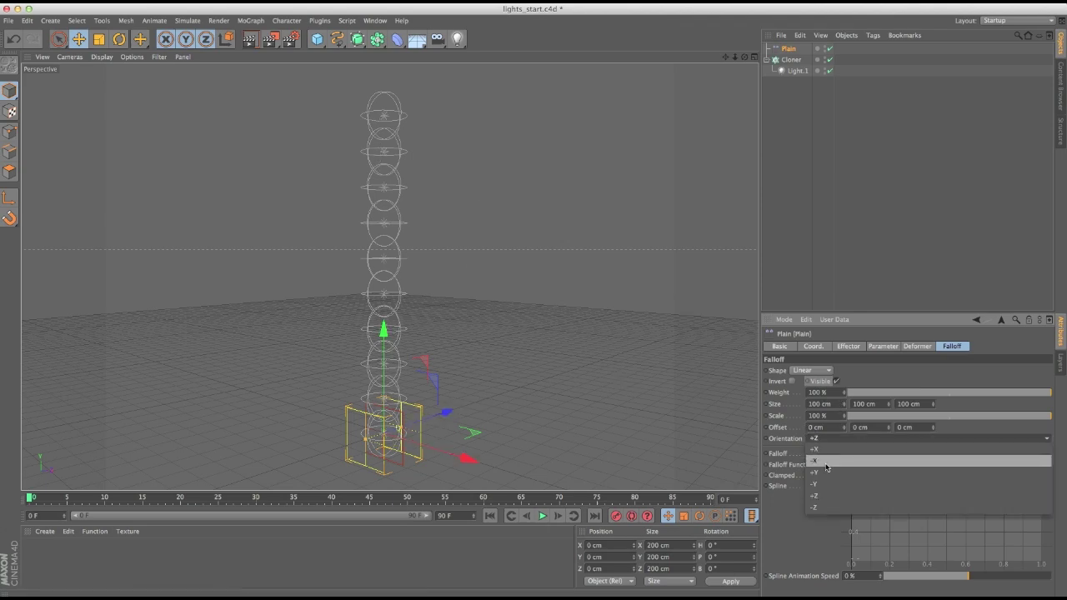
left_click(825, 473)
left_click_drag(381, 366, 382, 247)
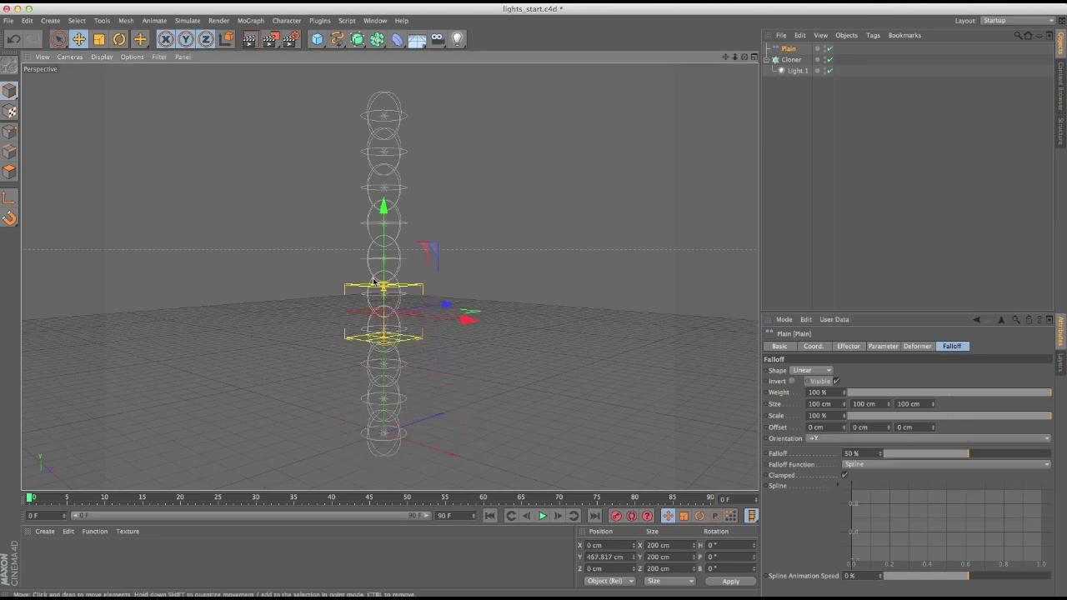
Assign the Plain effector to the Cloner's Effectors list
left_click(790, 60)
left_click(922, 347)
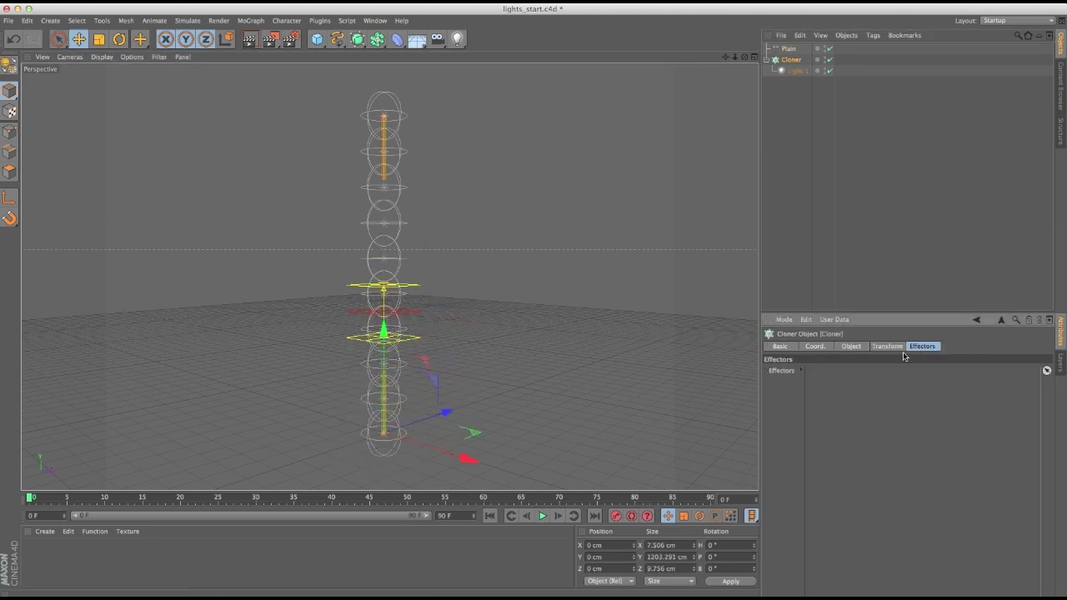
left_click_drag(788, 48, 809, 127)
left_click_drag(880, 397, 876, 399)
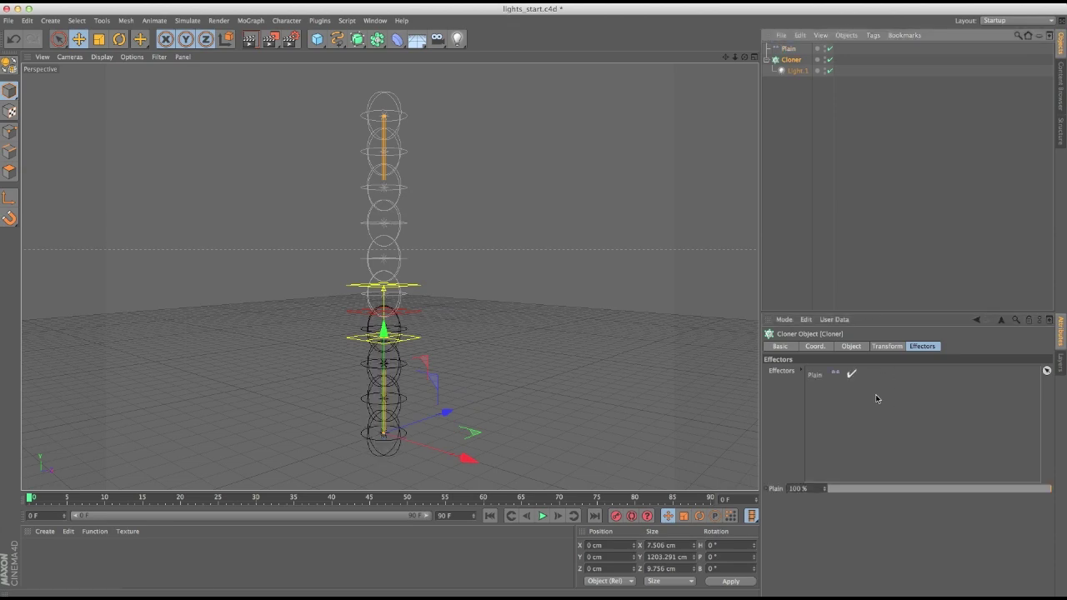
Render the view with the Plain effector selected to check which cloned lights it darkens
left_click(789, 48)
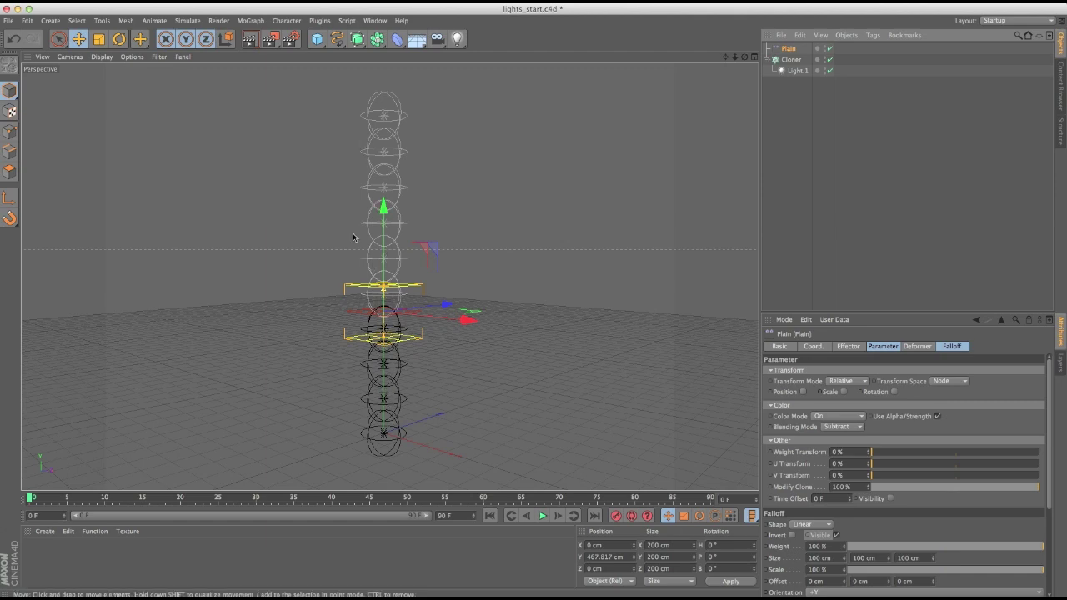
left_click(249, 39)
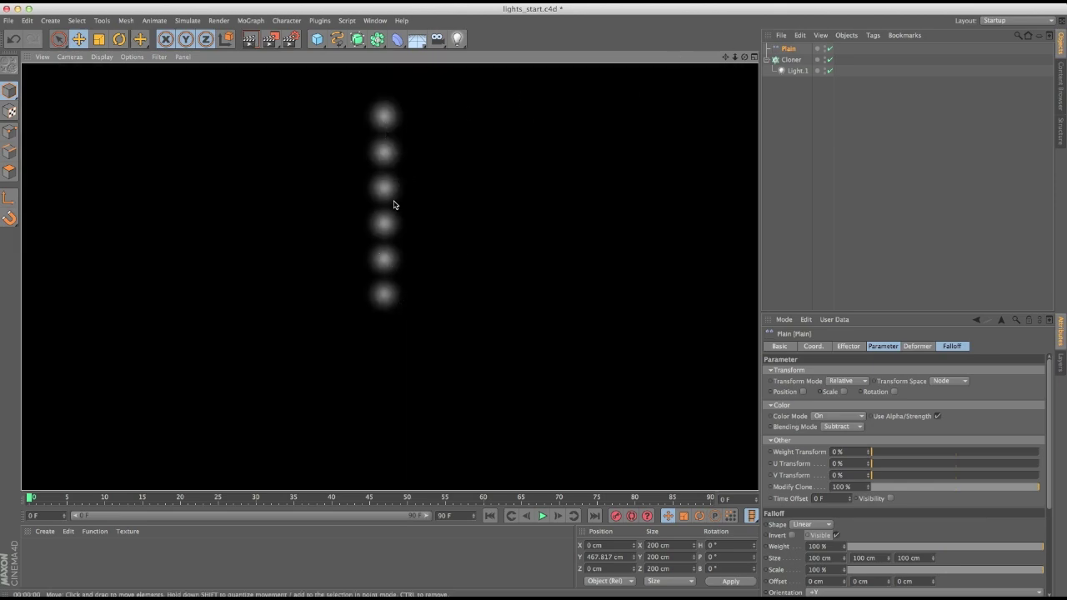
left_click(785, 52)
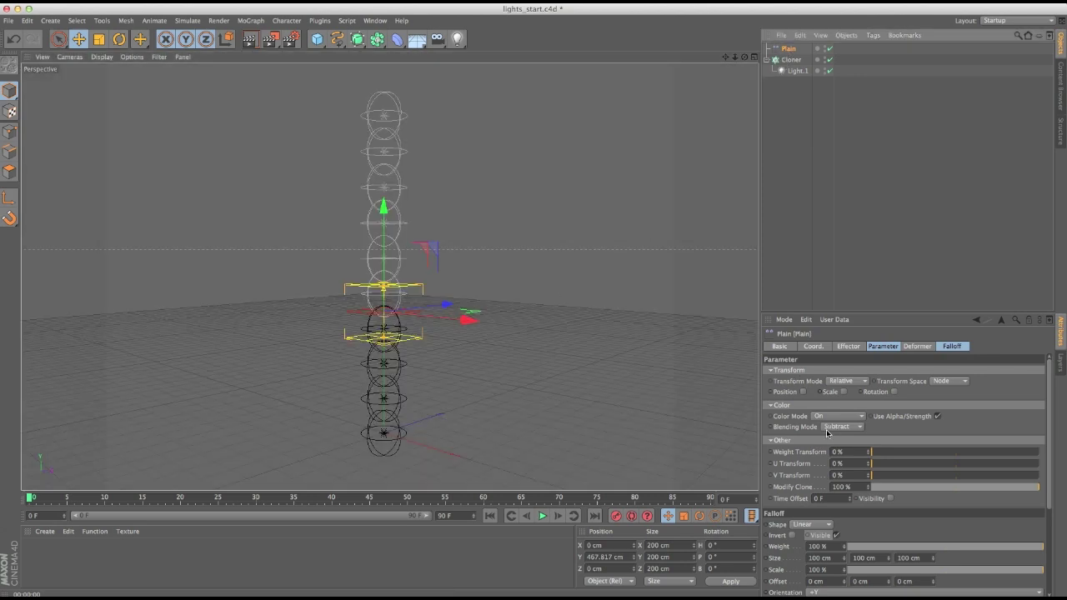
Lower the Plain effector, stretch its falloff to about 232 cm in Y centred near Y 385 cm, and render the view
left_click_drag(385, 250, 384, 364)
left_click_drag(382, 431, 374, 305)
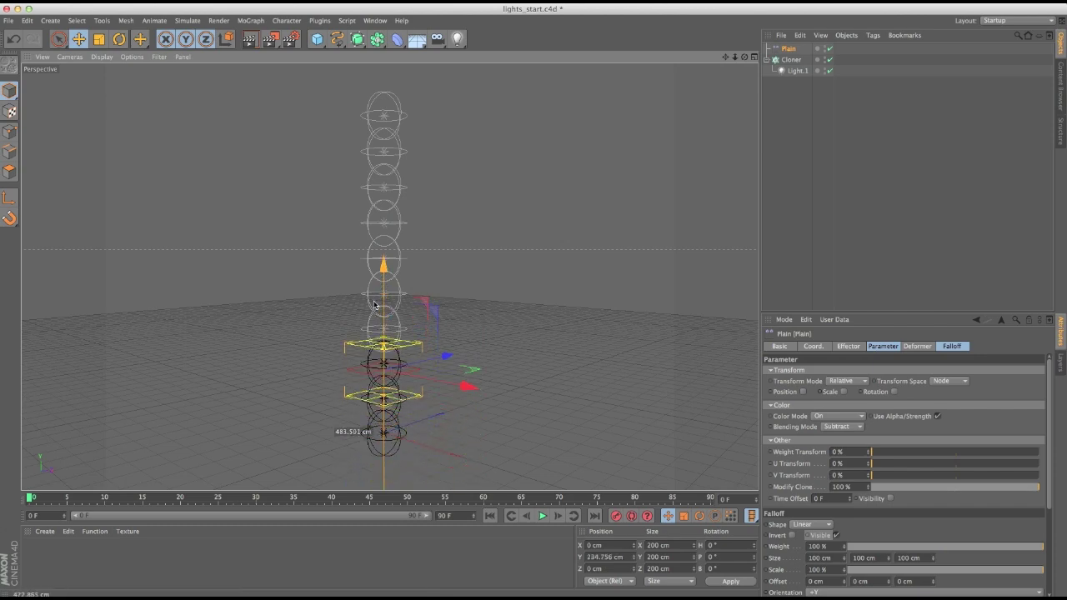
left_click_drag(383, 344, 385, 254)
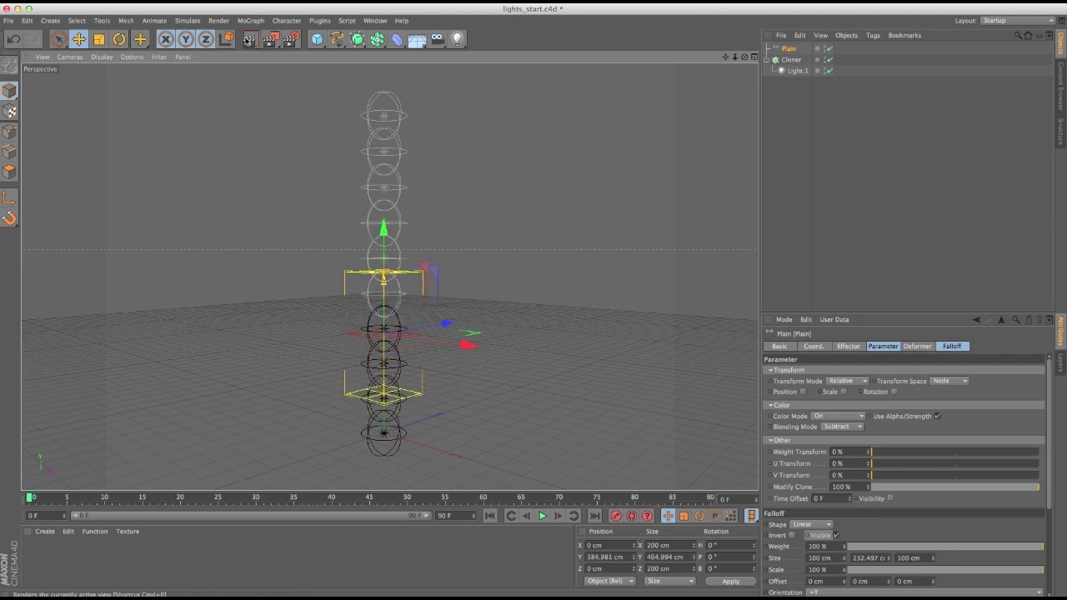
left_click(249, 39)
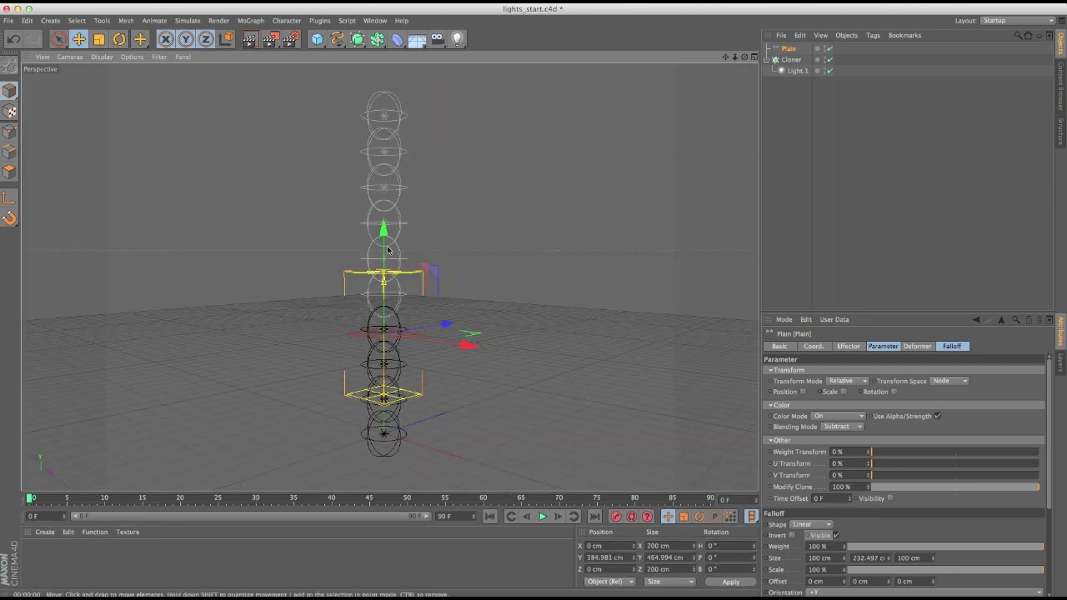
Animate the Plain effector rising from Y about -275 cm at frame 0 to about 1230 cm at frame 90, and return to the first frame
left_click_drag(388, 249, 381, 416)
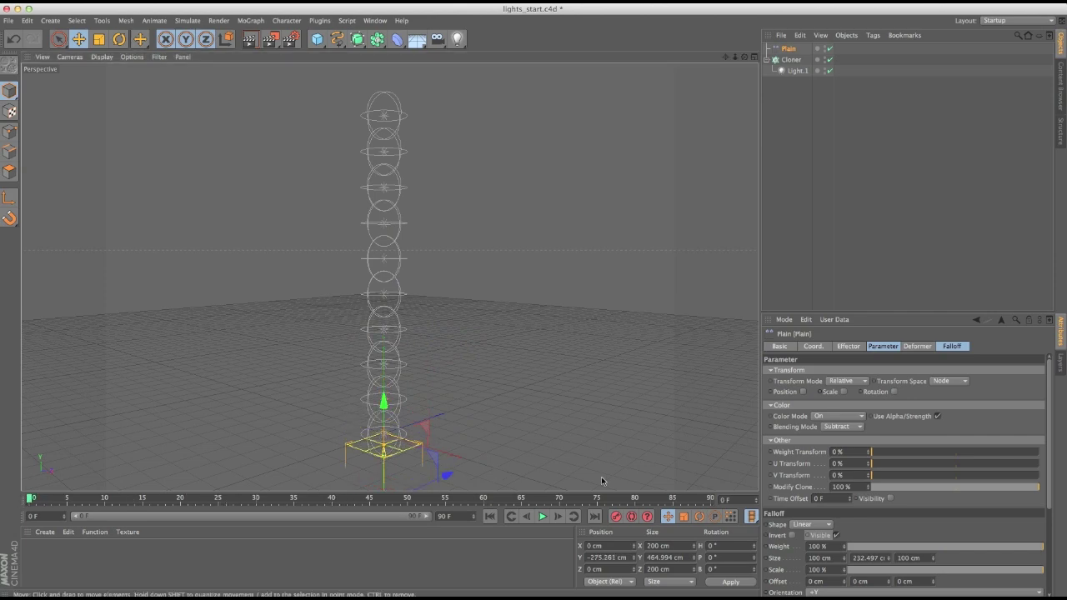
left_click(711, 501)
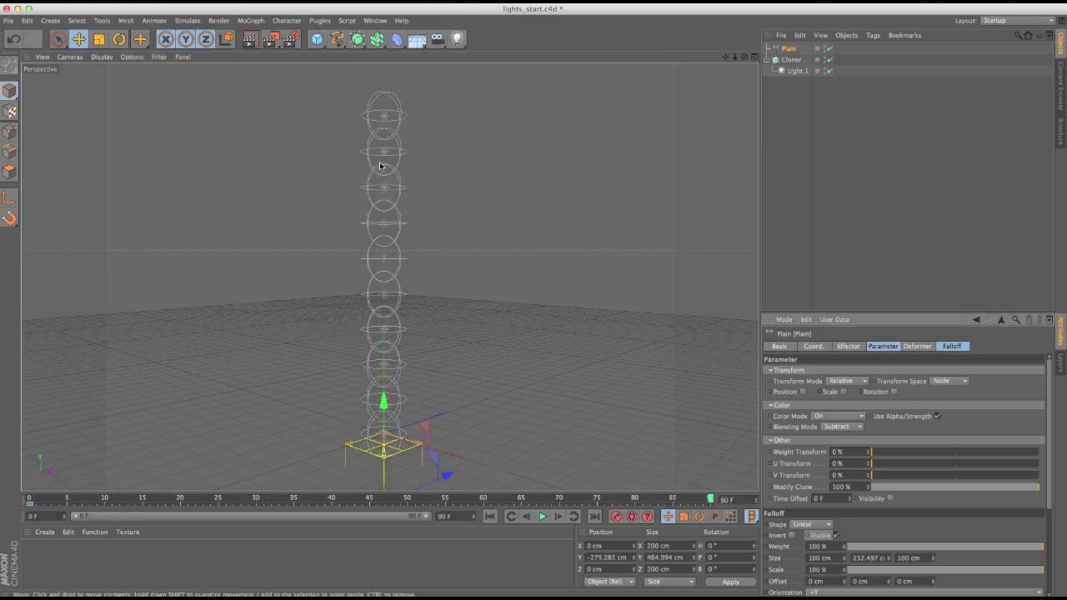
left_click_drag(385, 421, 383, 135)
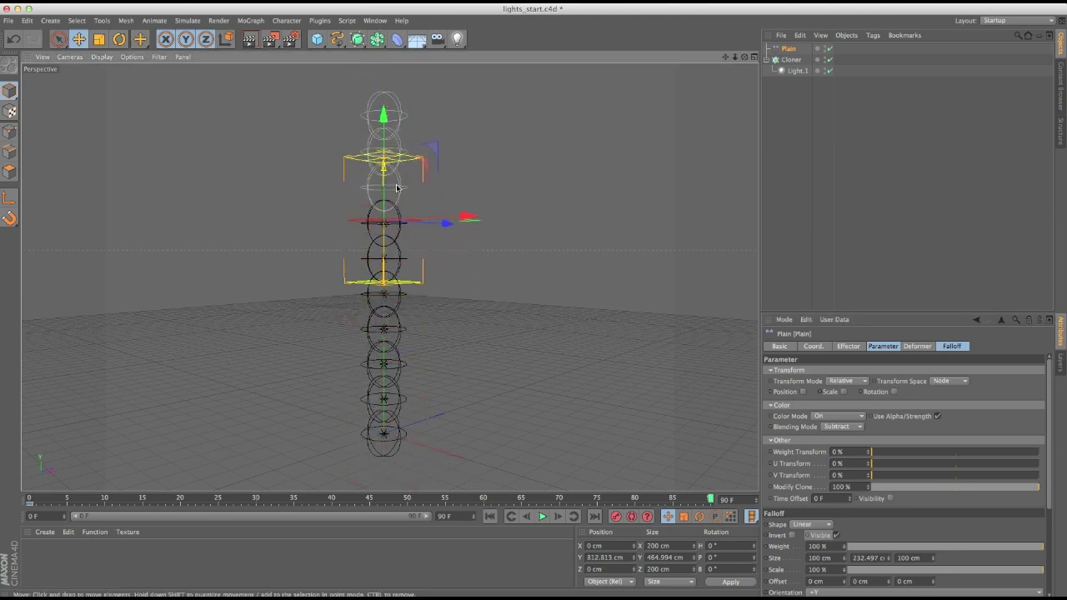
left_click_drag(377, 114, 380, 9)
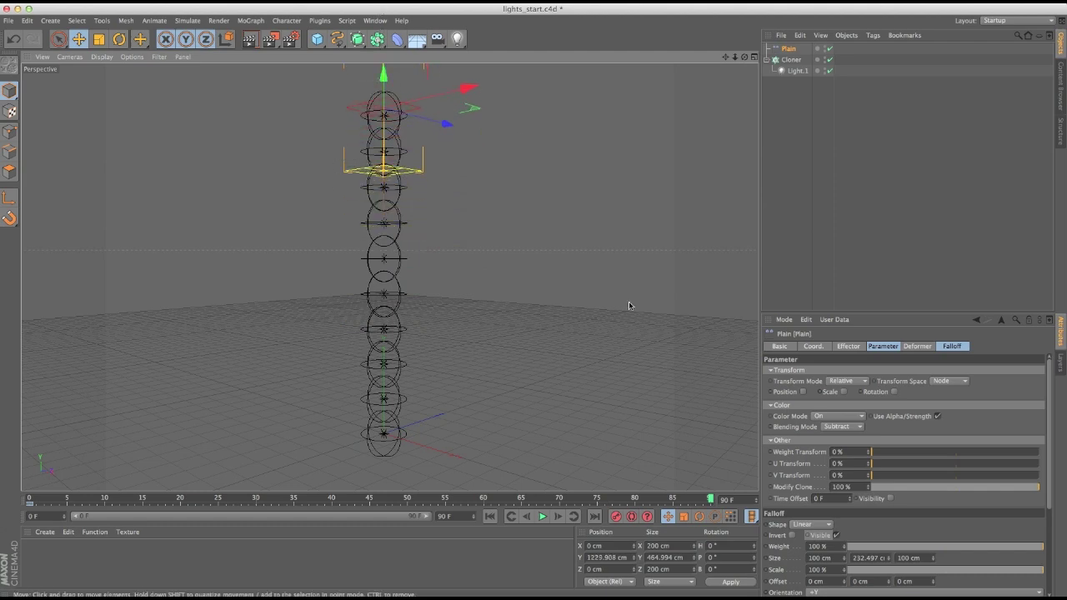
left_click(492, 517)
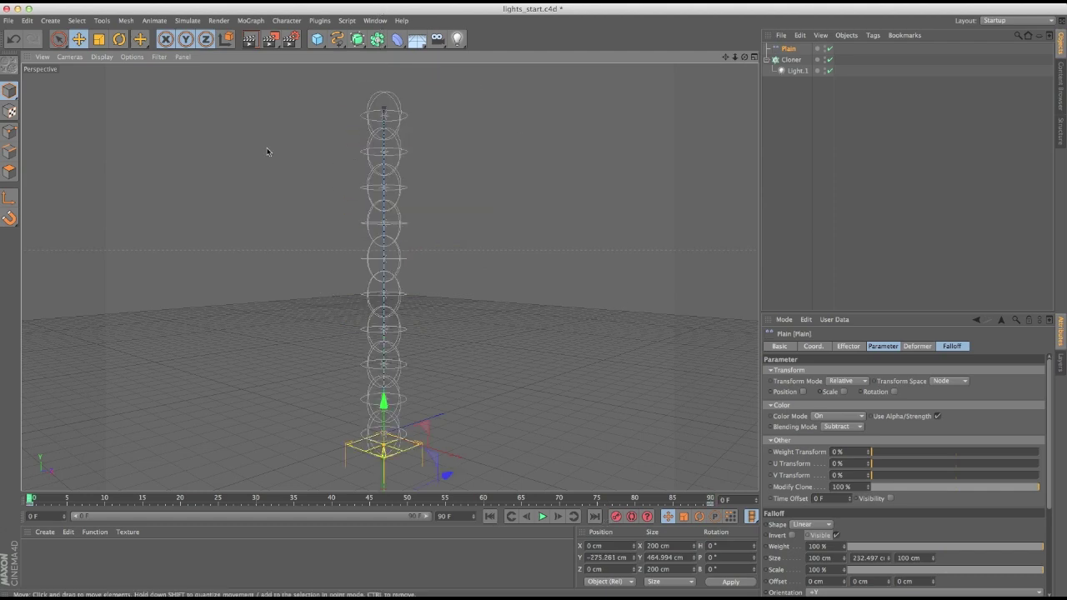
Make a Full Render preview of all frames at image size 320 and 30 fps, and play it in the Picture Viewer
left_click_drag(269, 39, 307, 125)
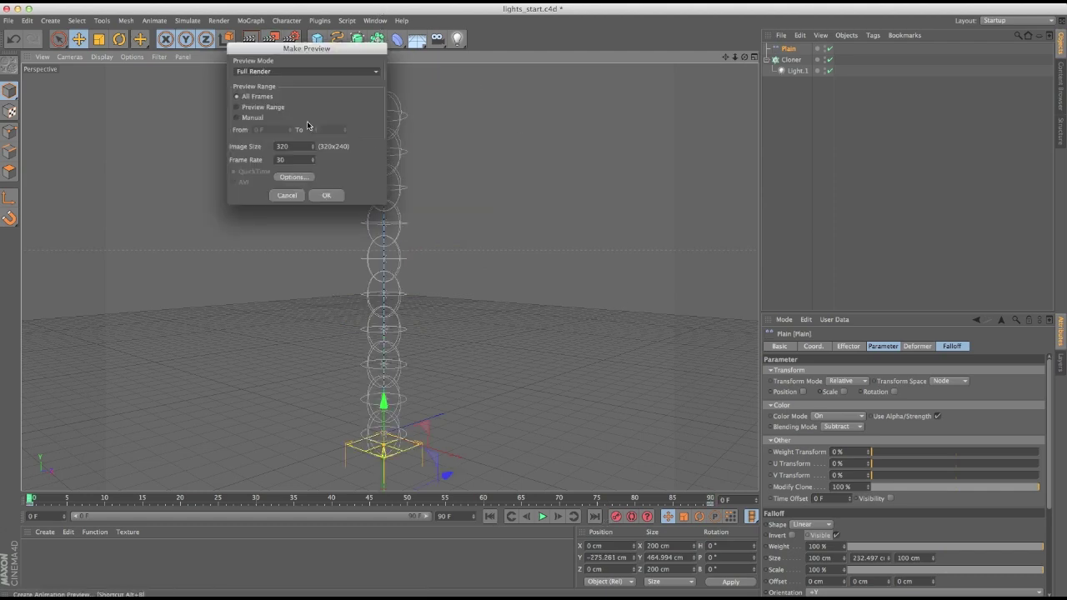
left_click(326, 195)
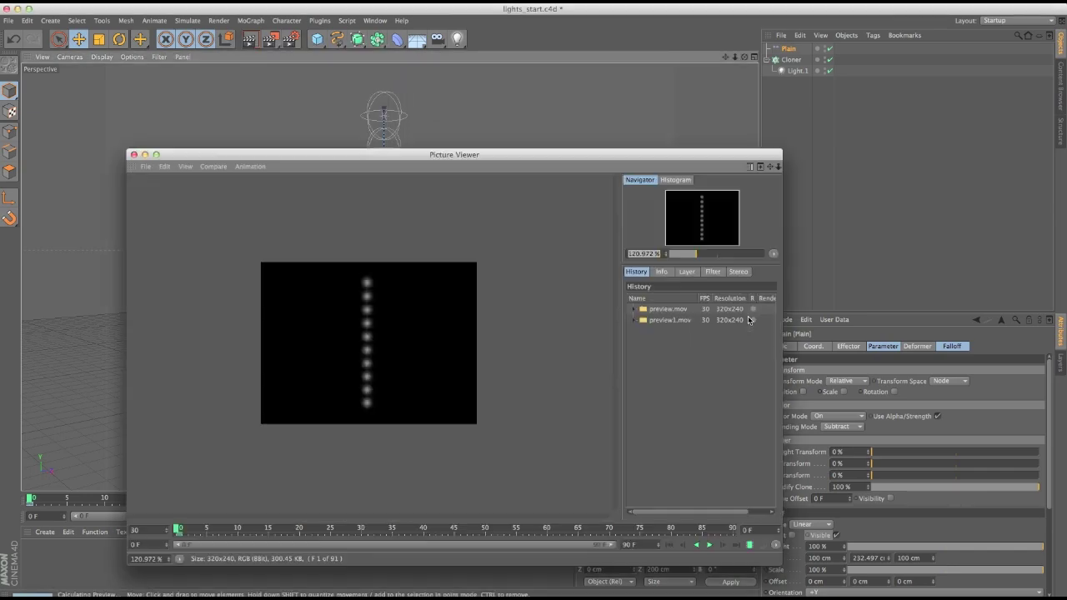
left_click_drag(500, 153, 482, 128)
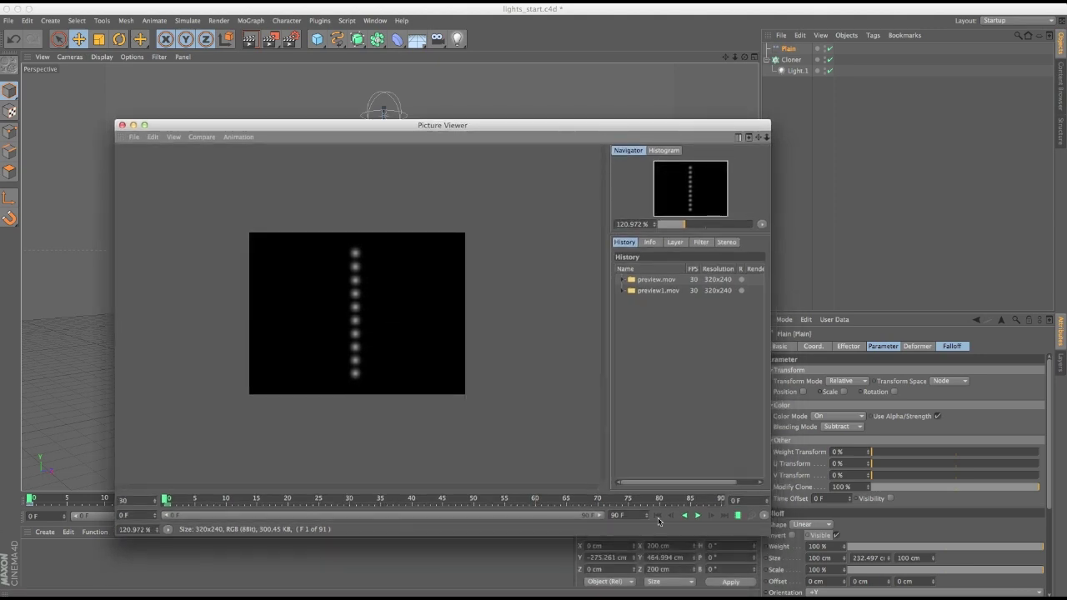
left_click(733, 520)
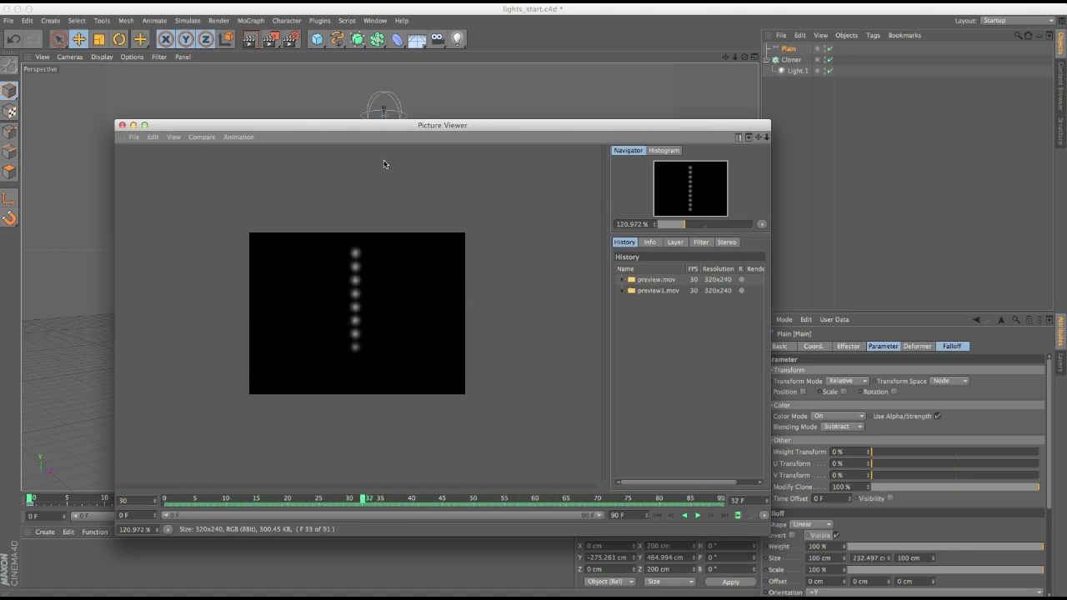
Set the Plain effector's color blending mode to Add, and stop and minimize the playing preview
left_click_drag(421, 125, 378, 119)
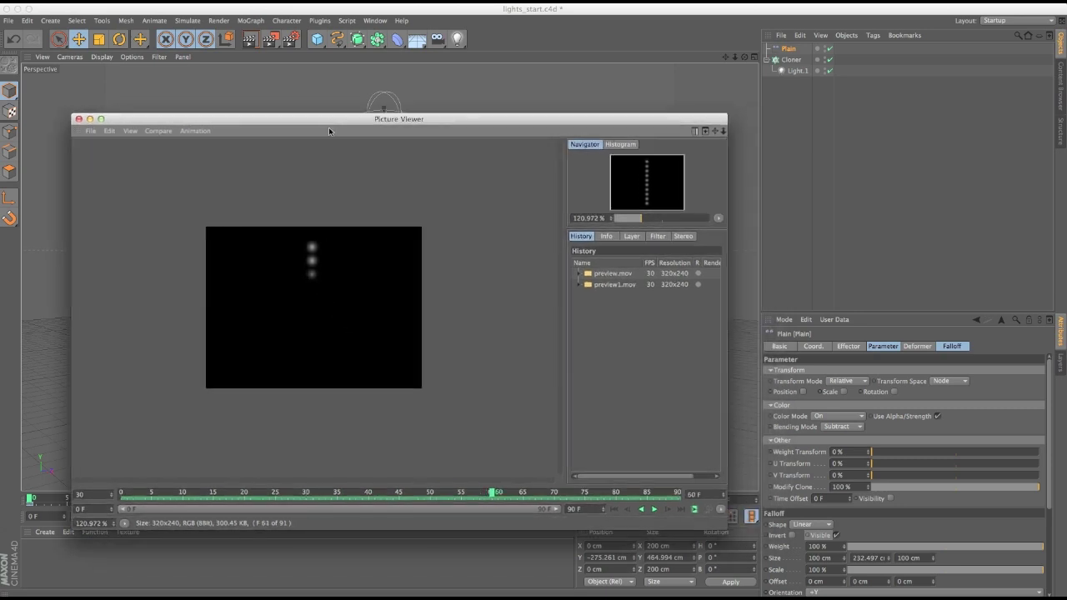
left_click(842, 427)
left_click(834, 435)
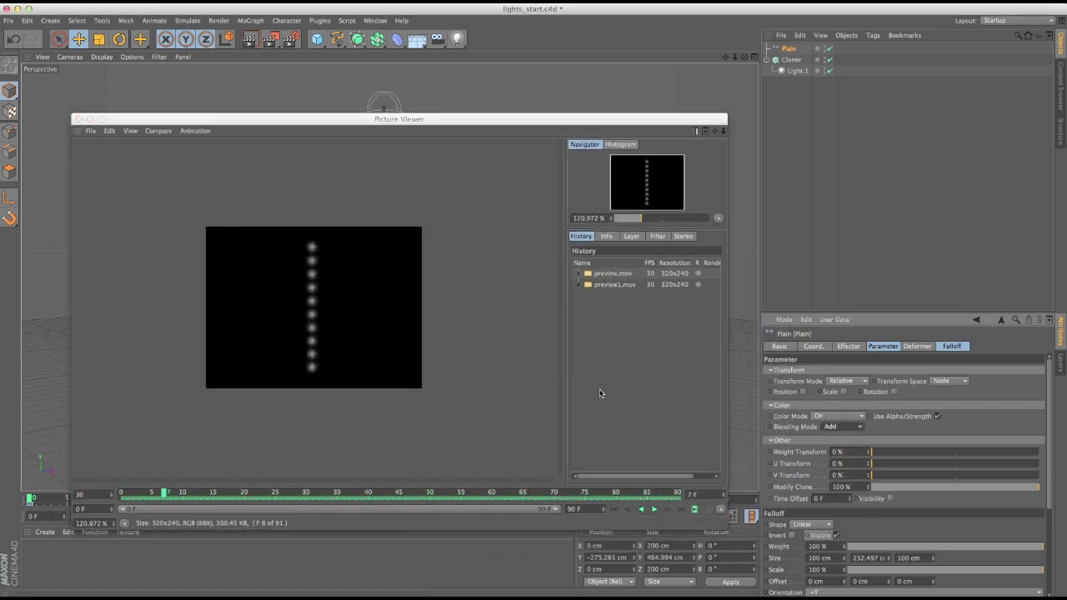
left_click(387, 310)
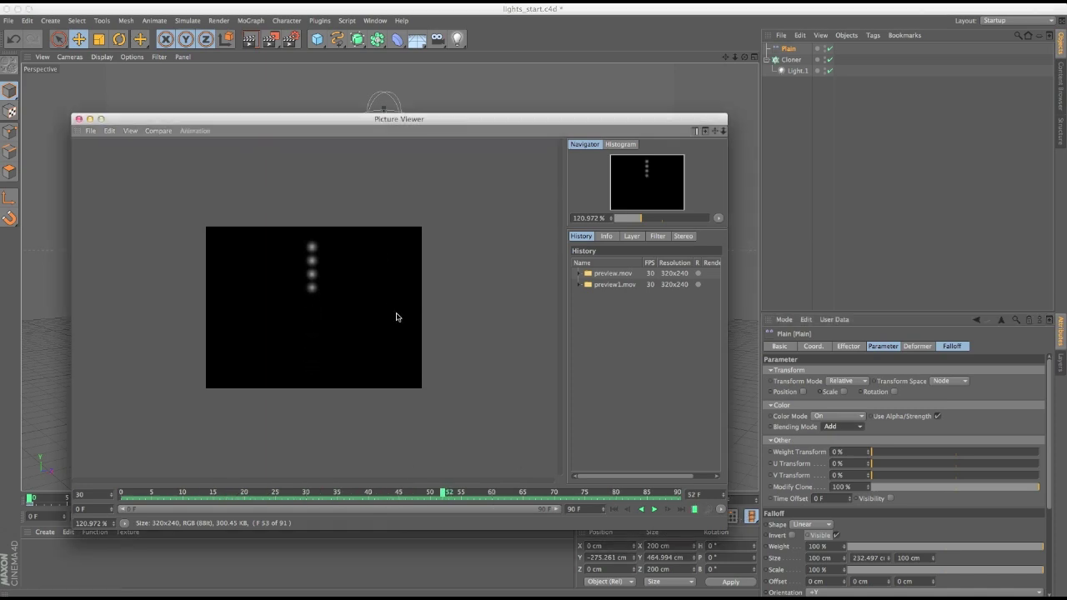
double_click(332, 121)
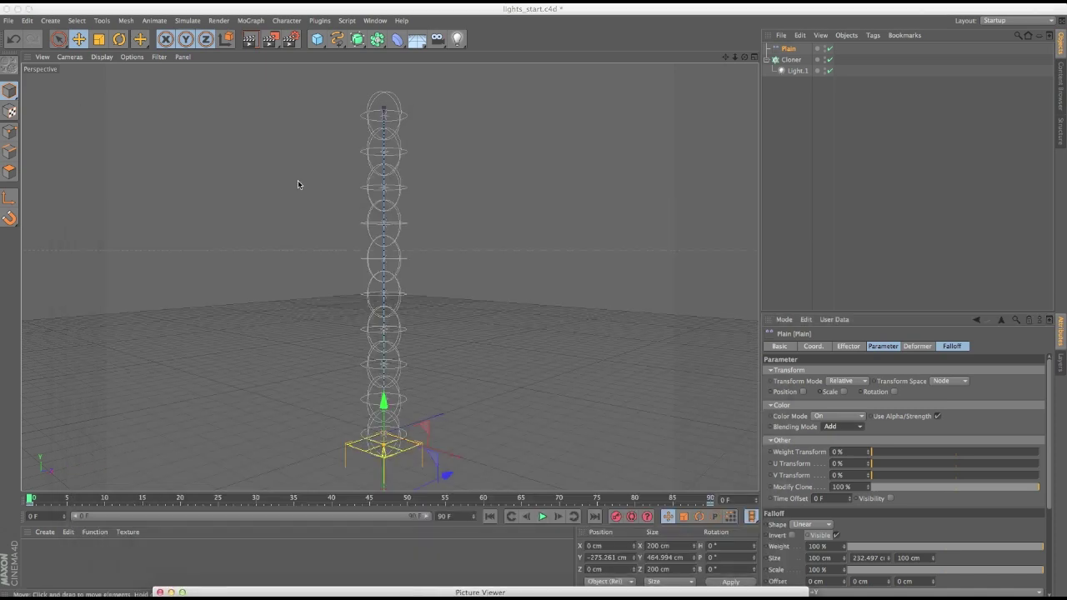
Make a Full Render preview of all frames at 320 and 30 fps with Add blending, and play it in the Picture Viewer
left_click_drag(266, 45, 295, 119)
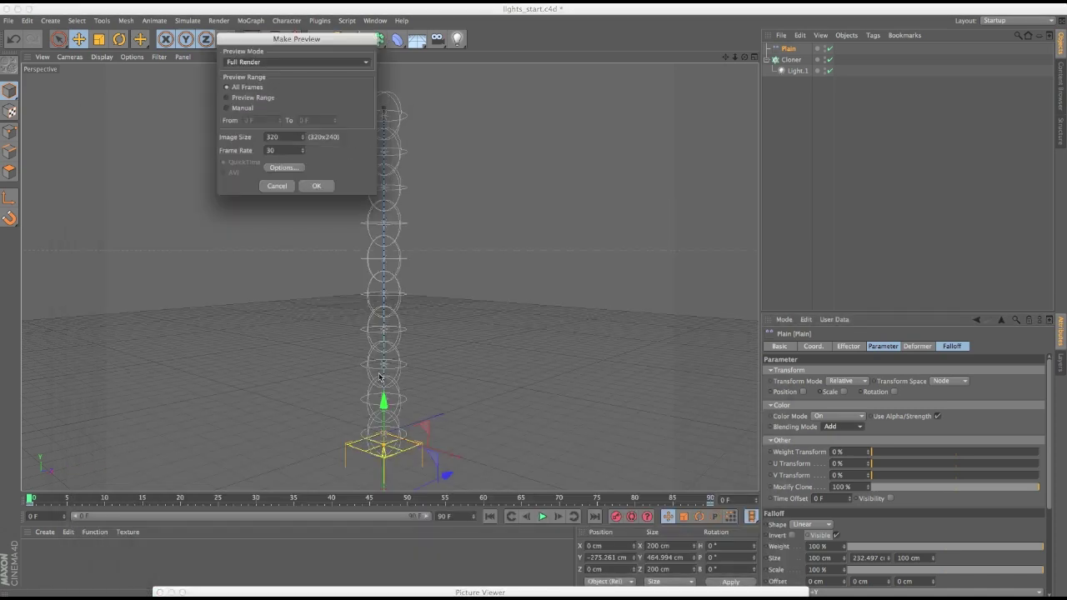
left_click(315, 185)
double_click(356, 590)
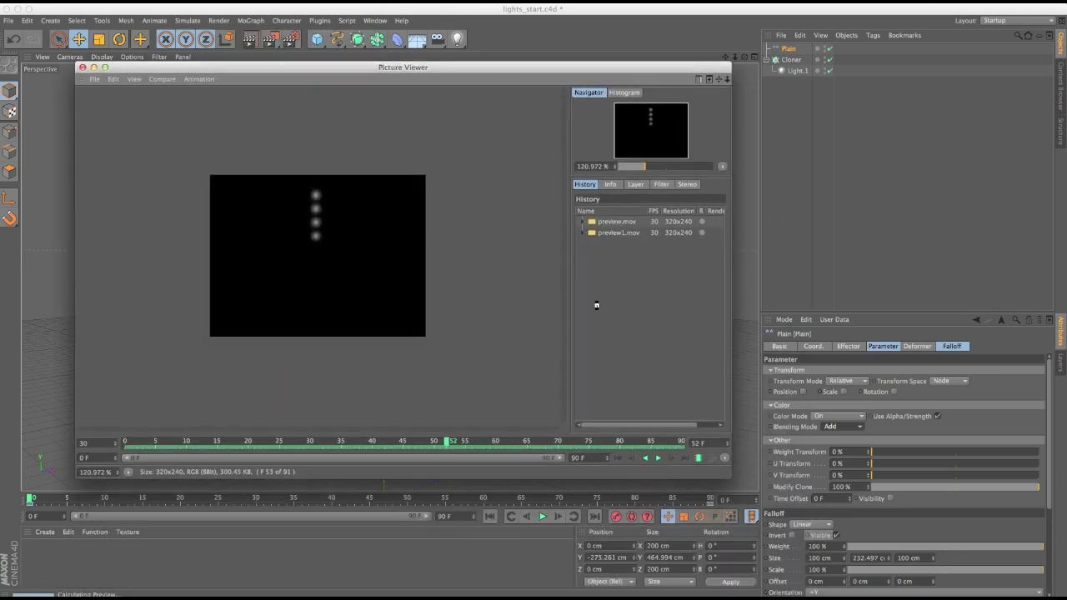
left_click(698, 458)
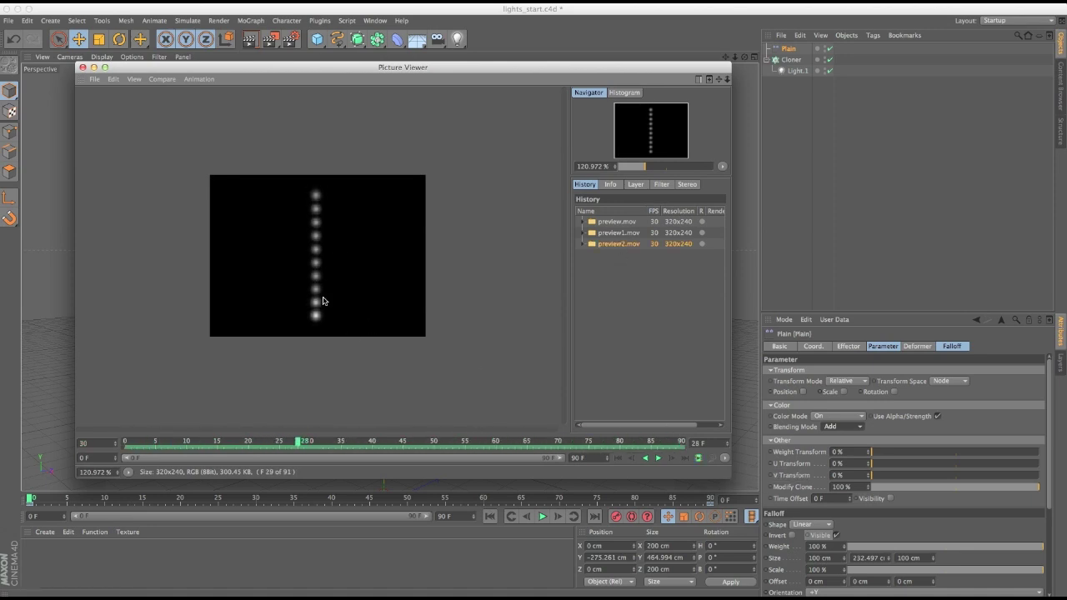
left_click(699, 457)
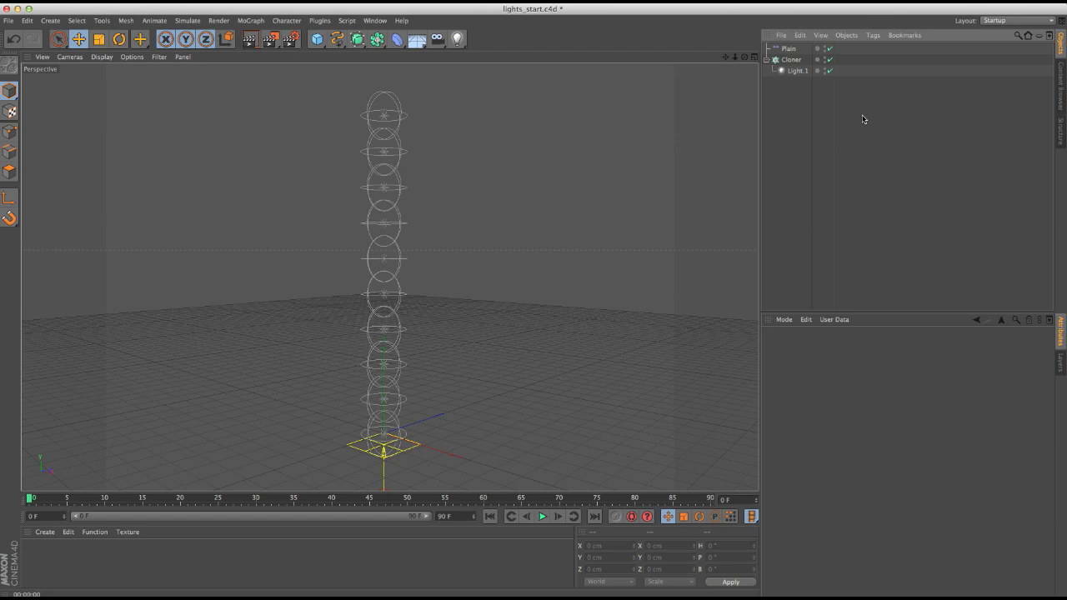
Invert the Plain effector's linear falloff and make another animation preview
left_click(790, 60)
left_click(789, 49)
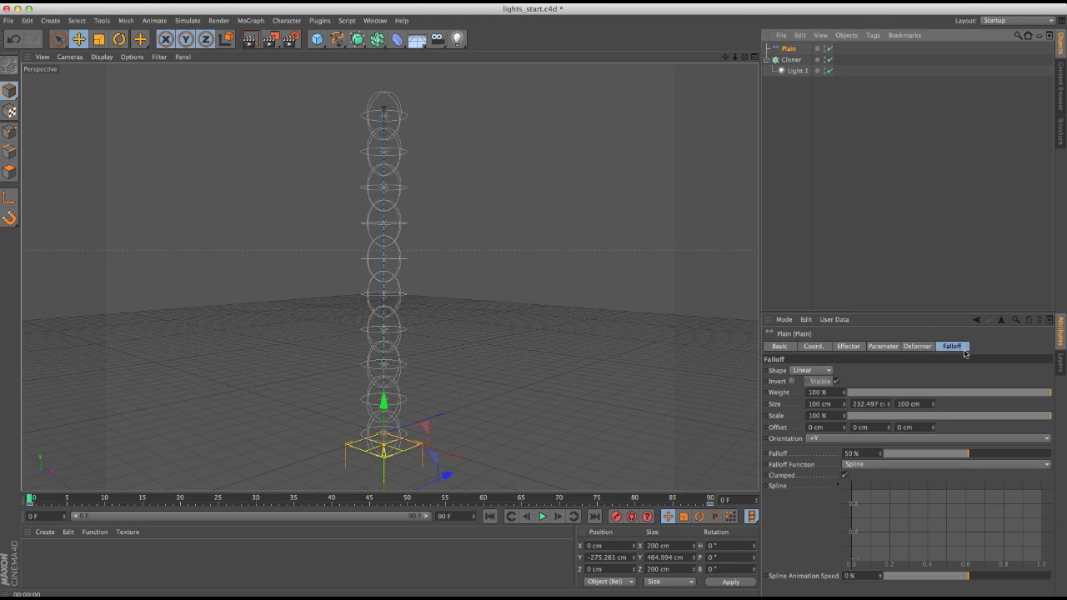
left_click(792, 381)
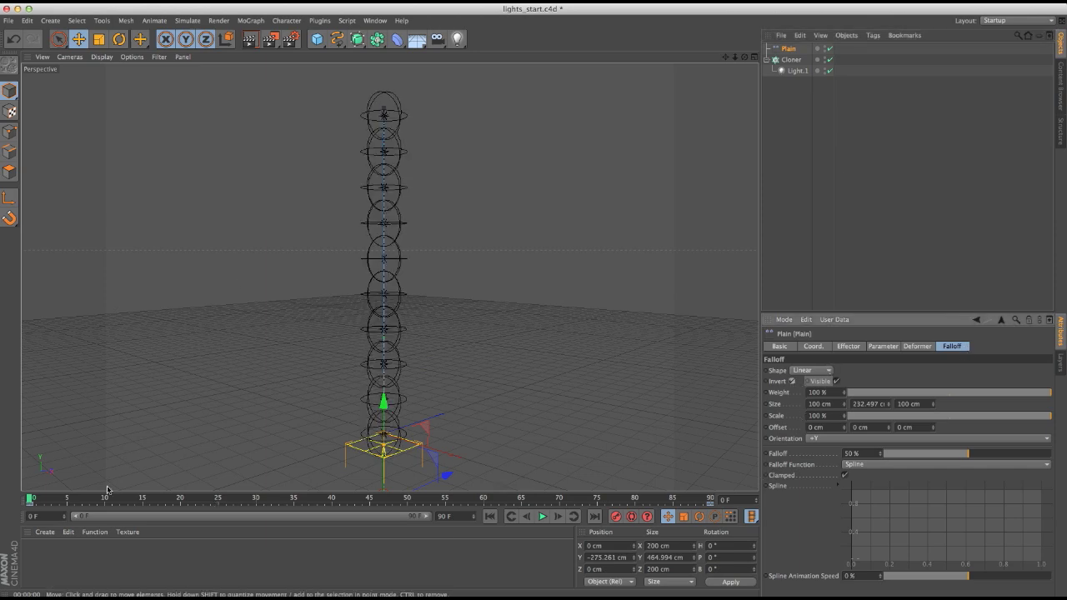
left_click_drag(269, 40, 317, 111)
left_click(340, 191)
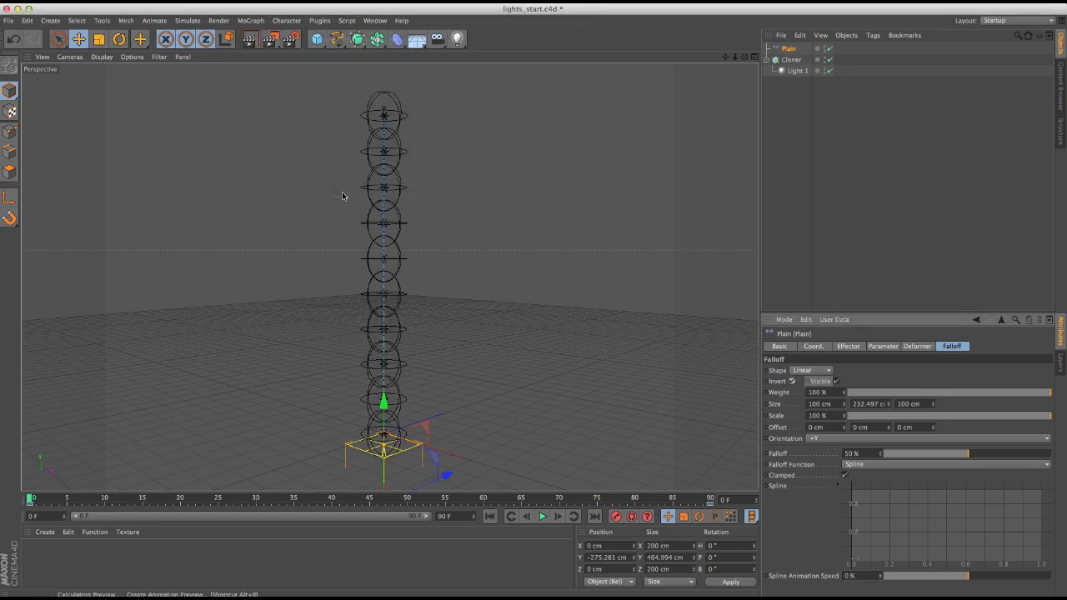
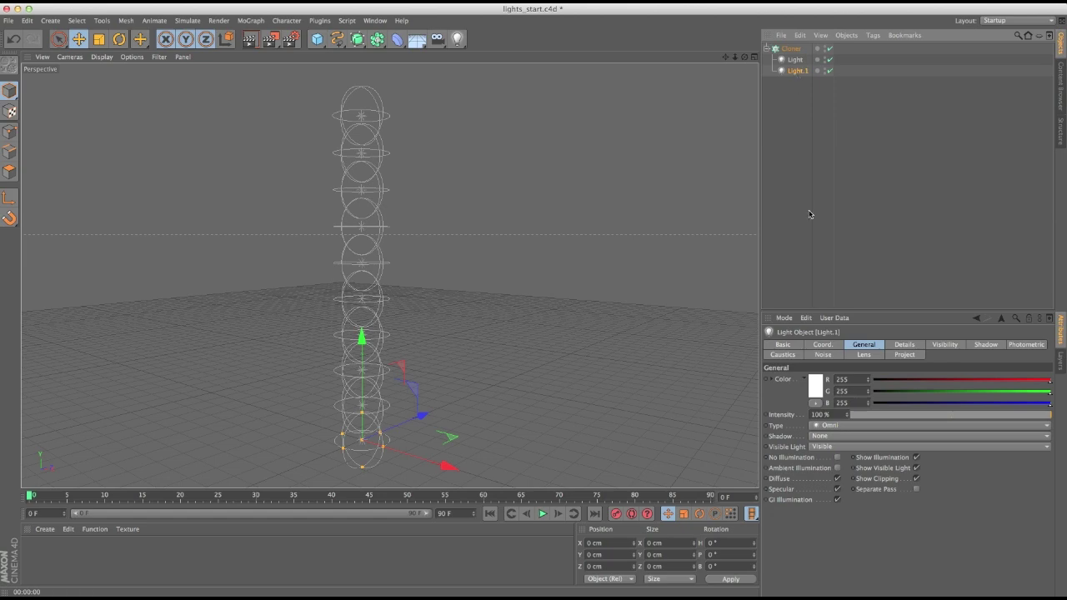
Set the intensity of Light.1 in the two-light Cloner to 0% and render the view
left_click_drag(872, 419, 841, 420)
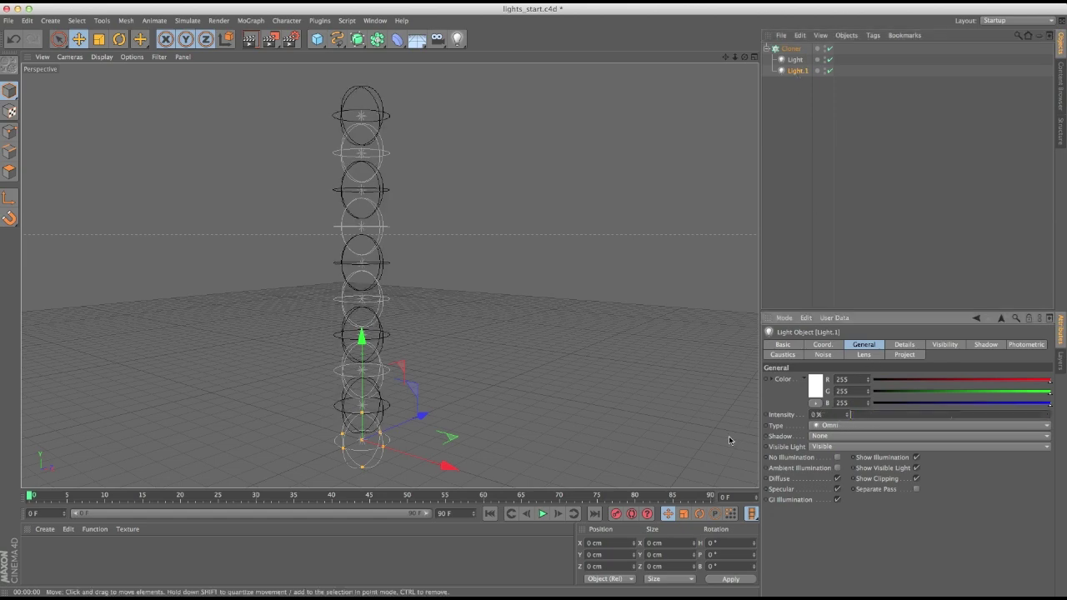
key("ctrl+r")
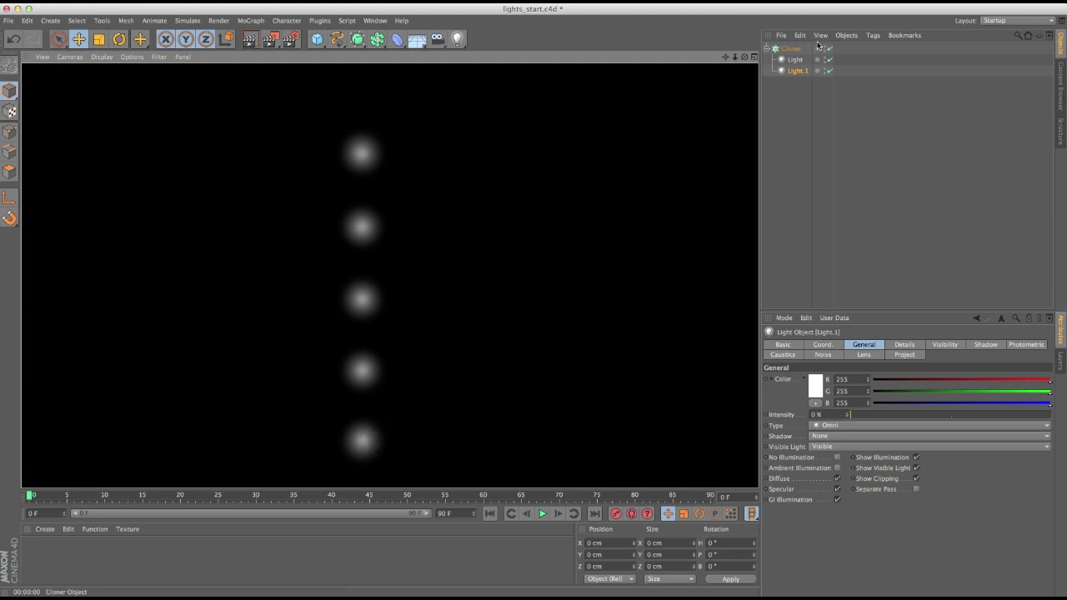
Set the Cloner's Clones option to Sort and render the view
left_click(791, 49)
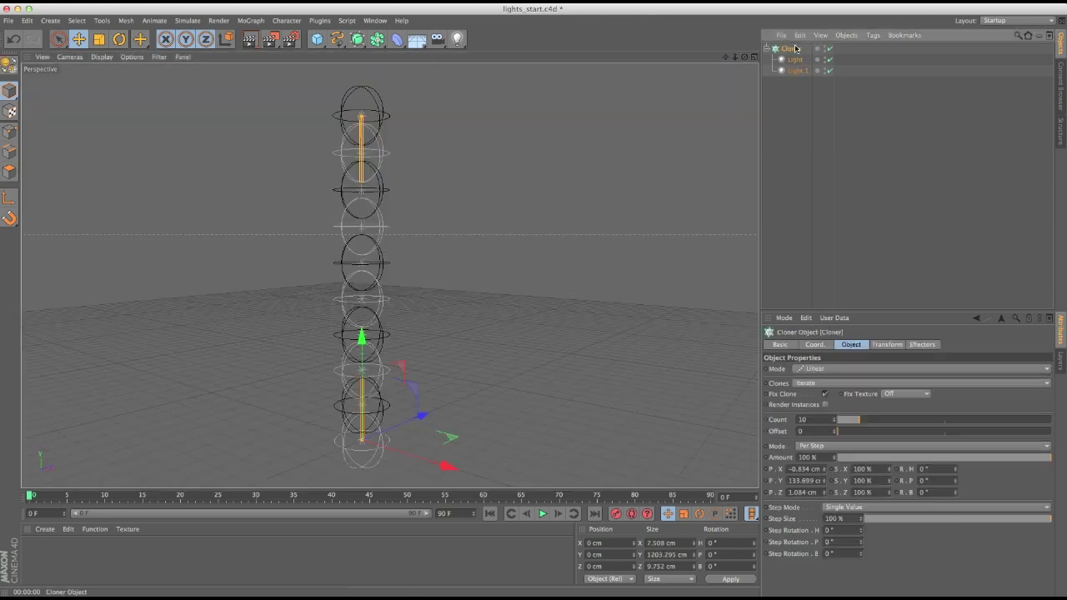
left_click(805, 383)
left_click(853, 431)
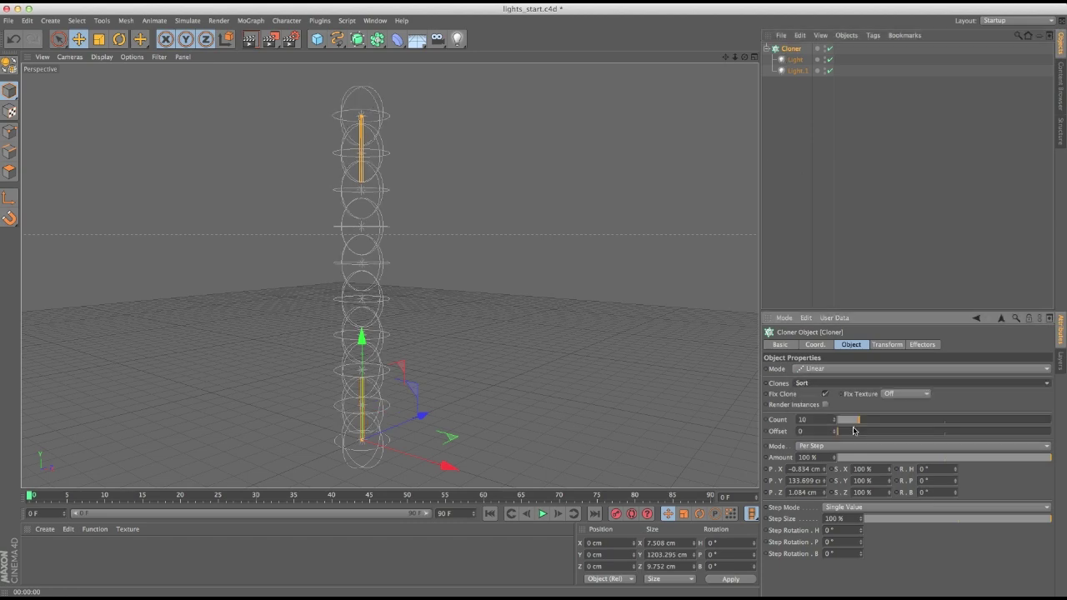
left_click(251, 39)
left_click(303, 92)
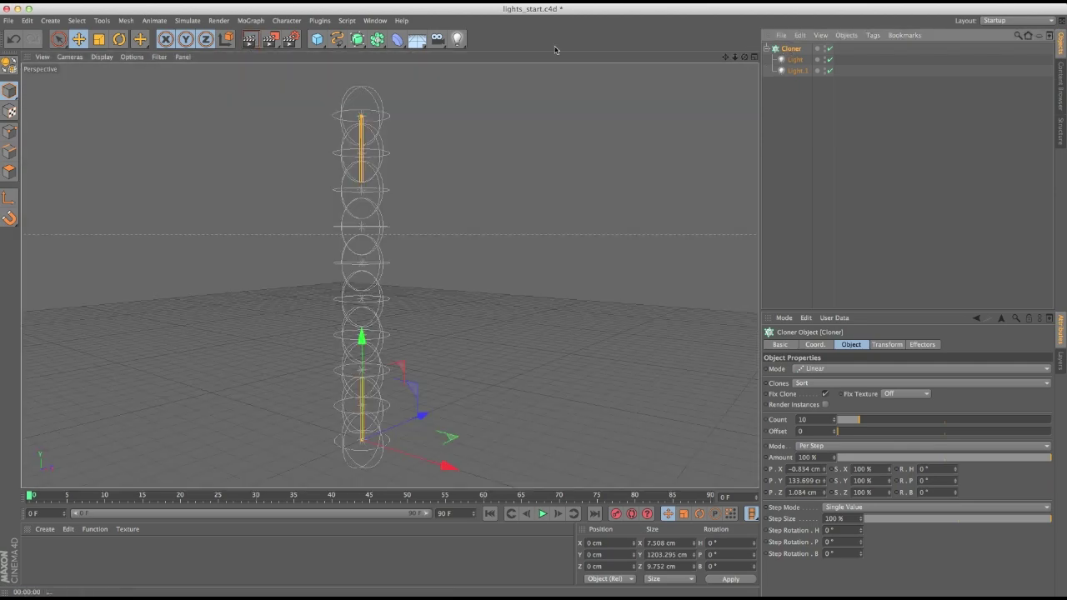
Add a Plain effector to the Cloner and disable its Position transform
left_click(255, 20)
mouse_move(284, 38)
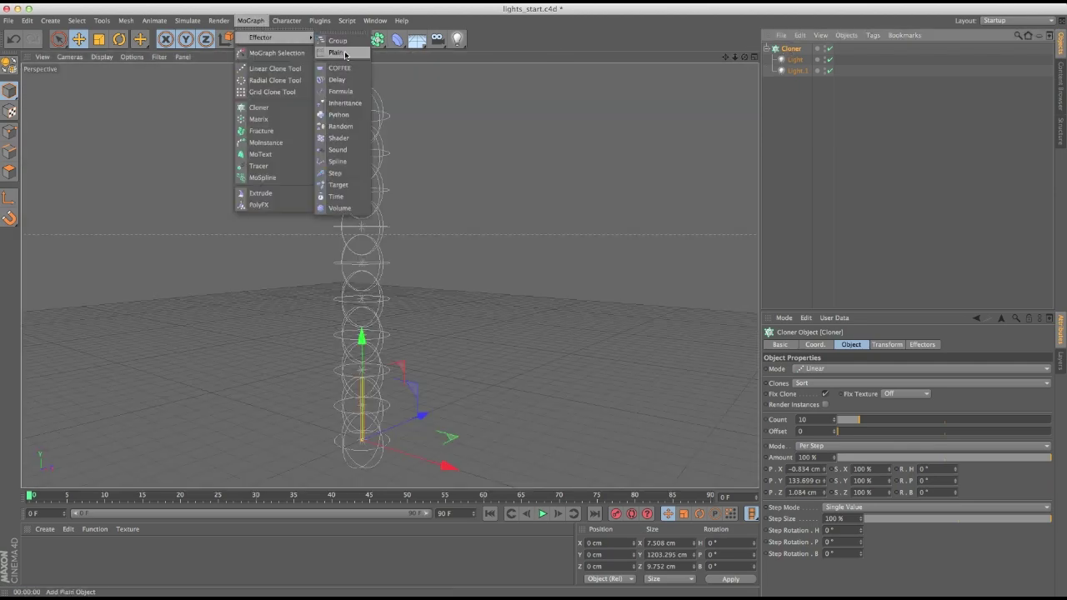
left_click(336, 53)
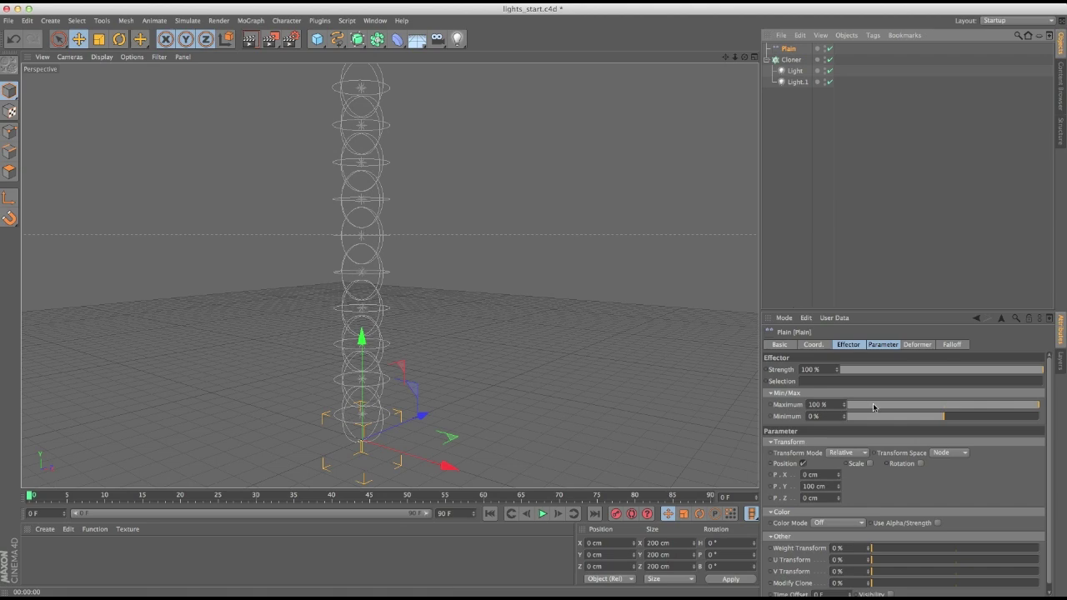
left_click(800, 464)
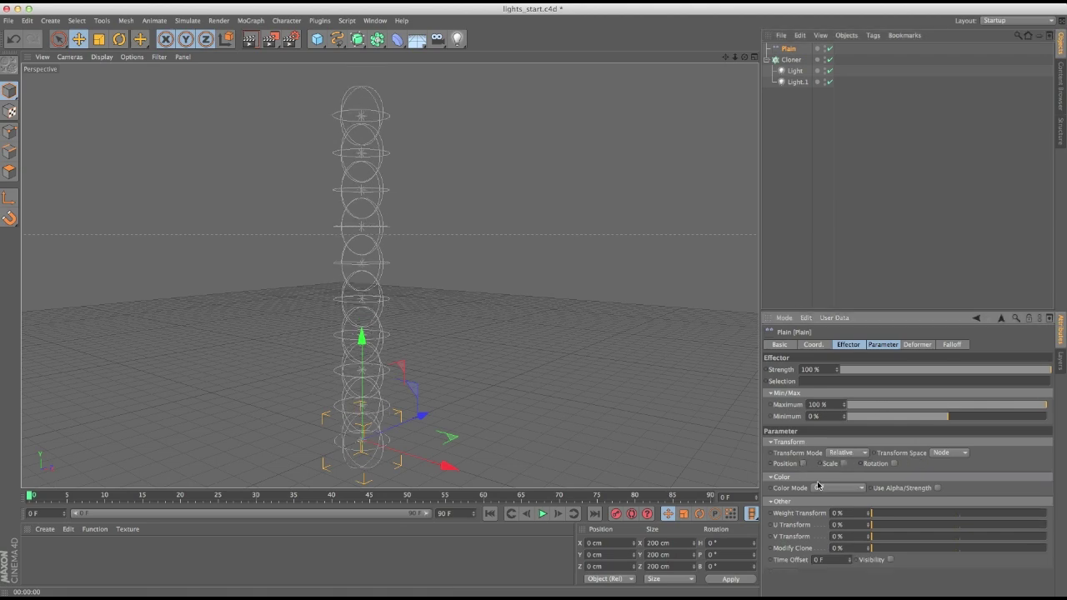
Give the Plain effector a Linear falloff shape oriented along +Y
left_click(947, 346)
left_click(810, 368)
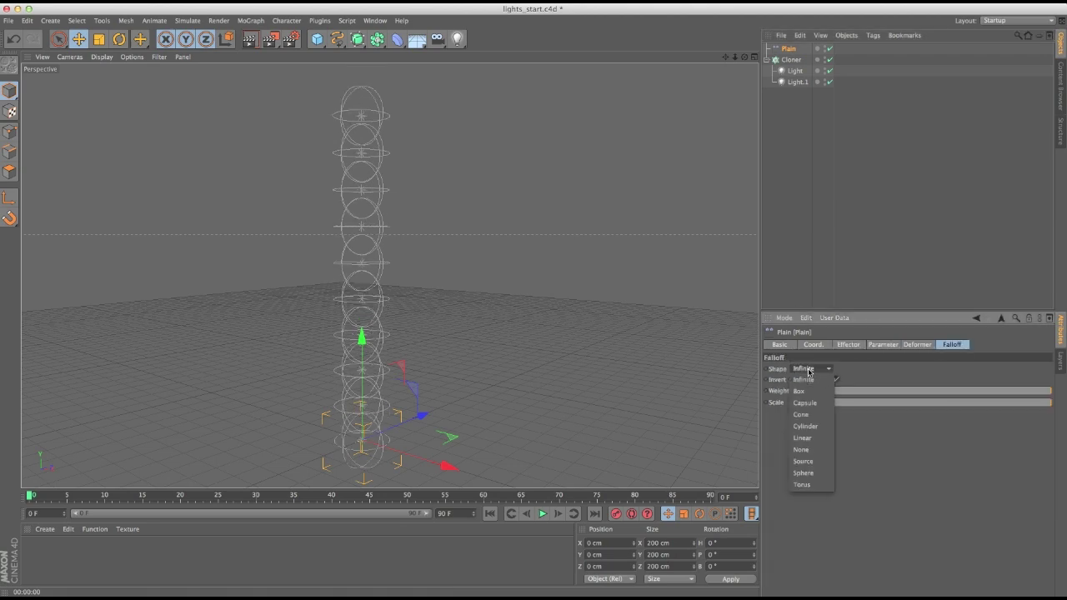
left_click(806, 443)
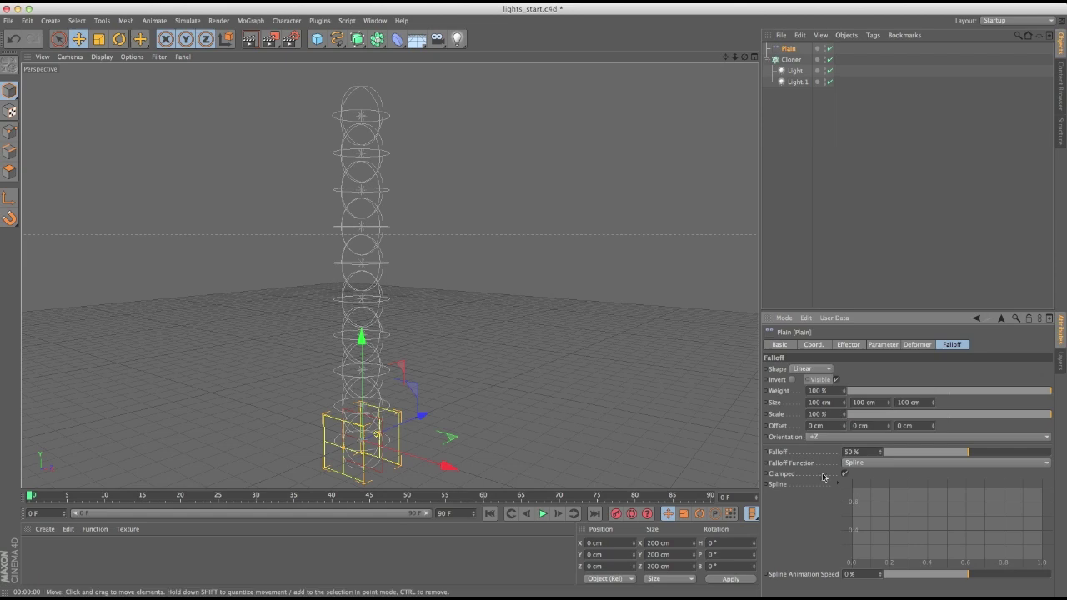
left_click(842, 438)
left_click(836, 472)
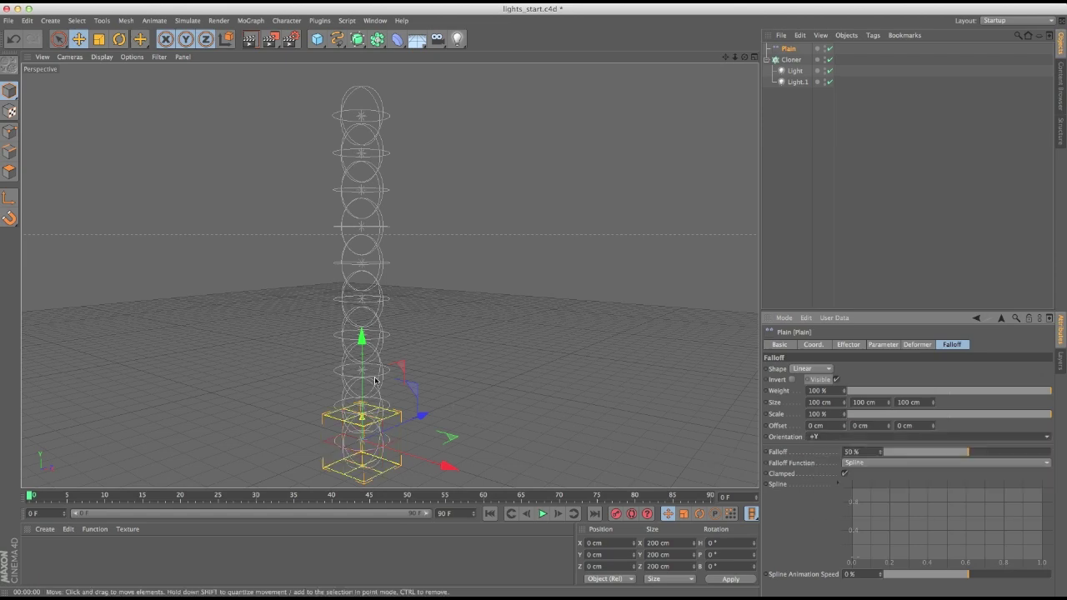
Raise the Plain effector to Y about 554 cm, set its Modify Clone to 100%, and render the view
mouse_move(365, 379)
left_mouse_down()
mouse_move(346, 210)
mouse_move(348, 234)
left_mouse_up()
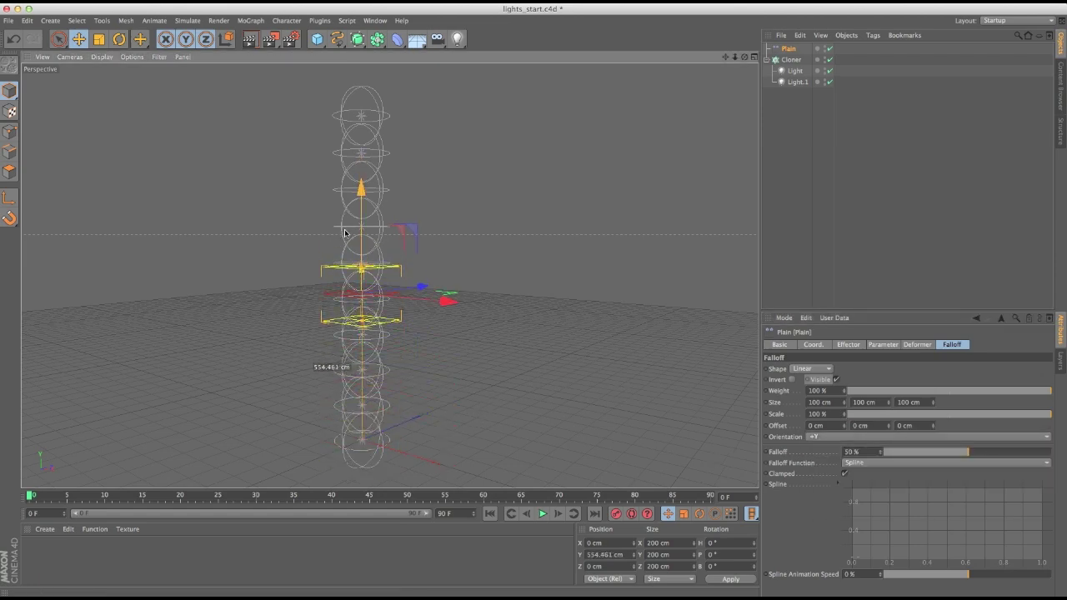
left_click(250, 41)
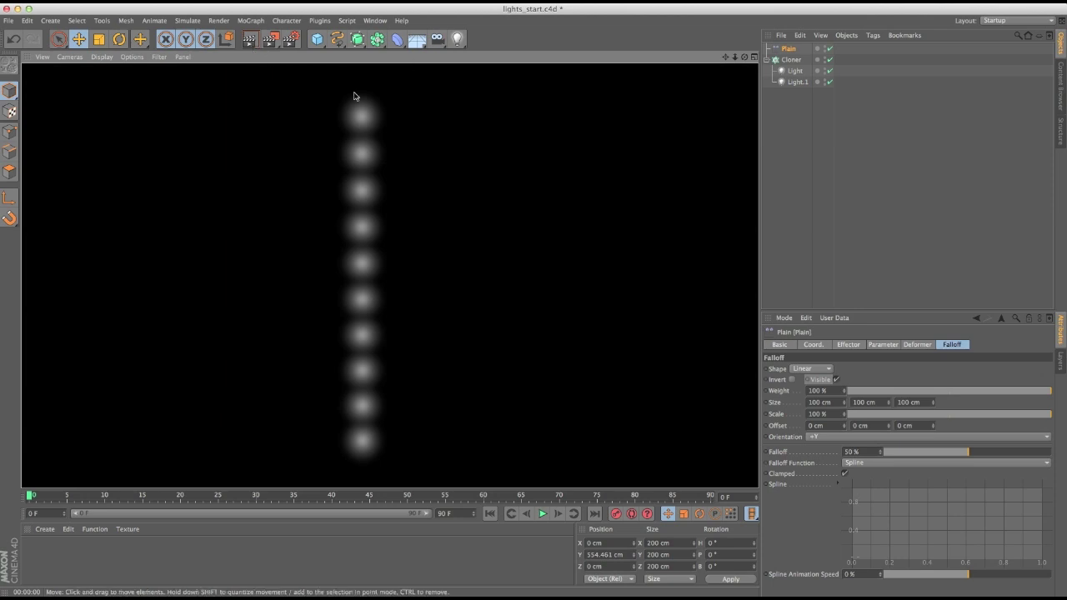
left_click(850, 345)
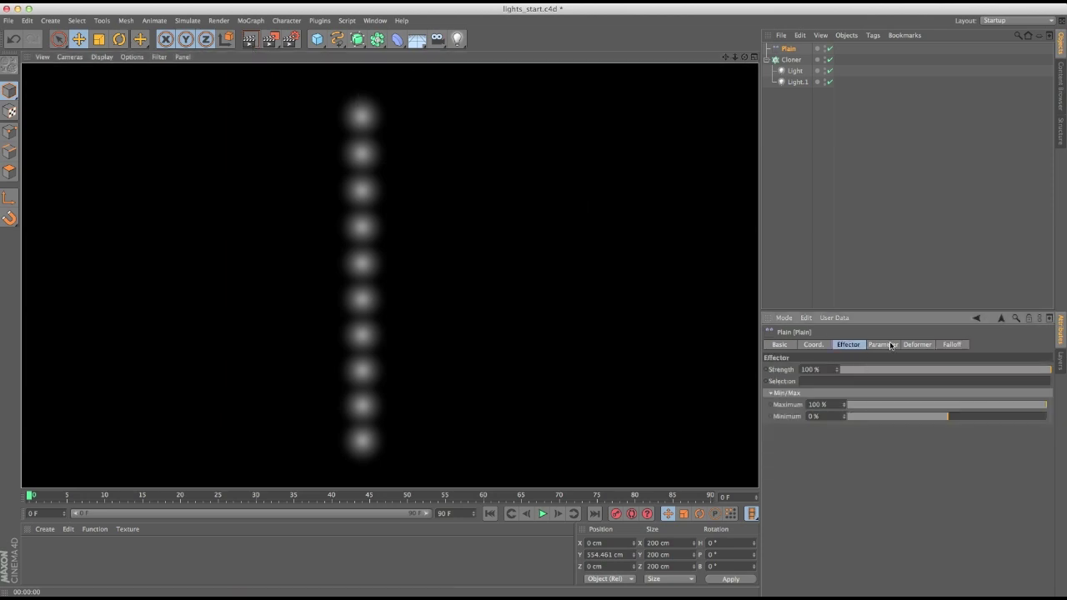
left_click(888, 345)
left_click_drag(886, 477, 1055, 486)
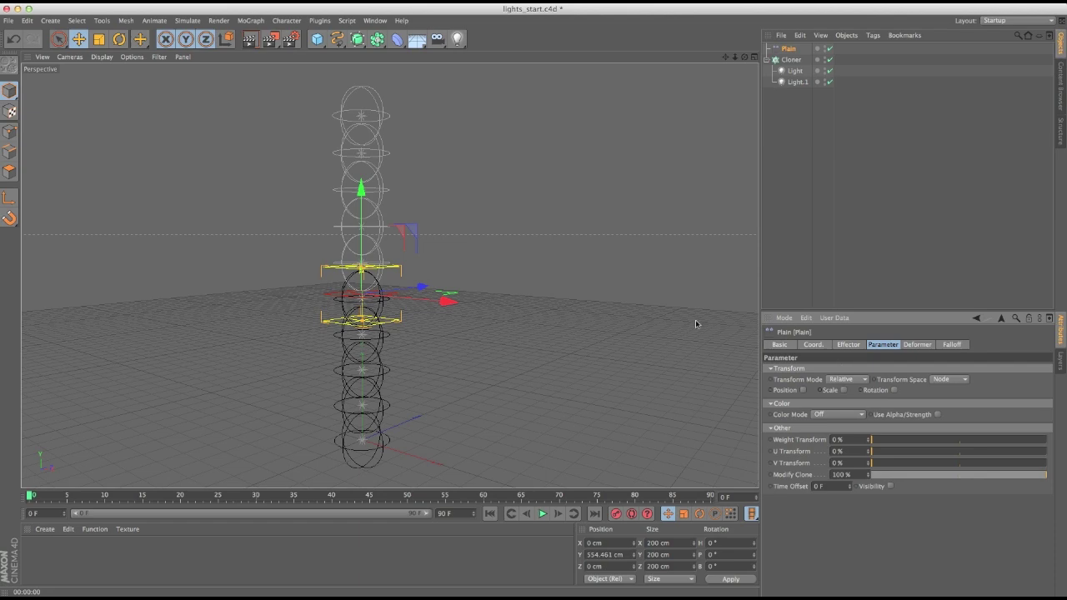
key("ctrl+r")
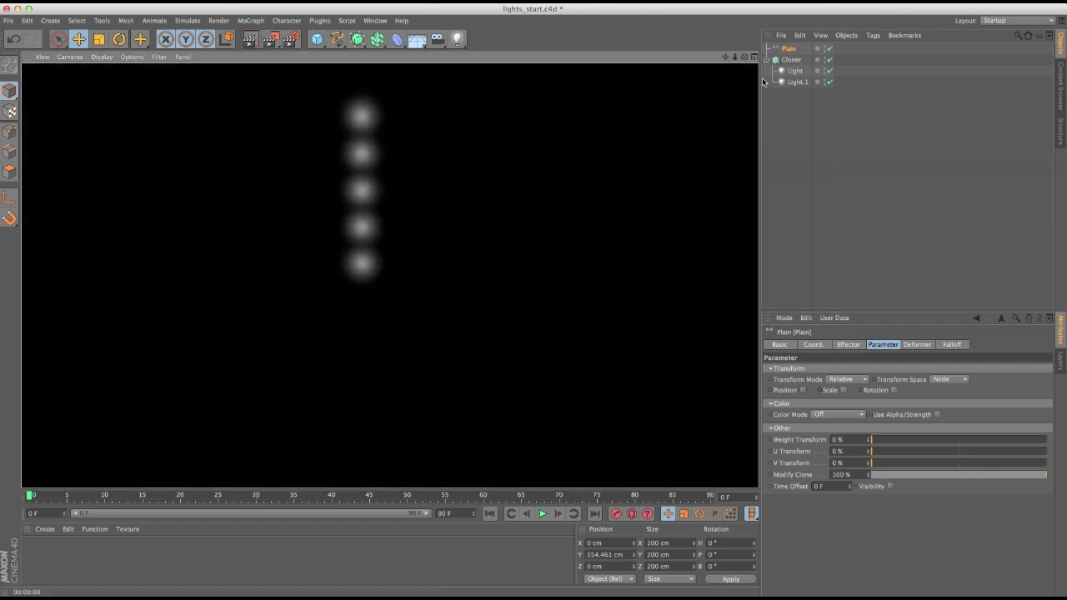
Stretch the Plain effector's falloff to an overall height of about 283 cm in Y
left_click(355, 190)
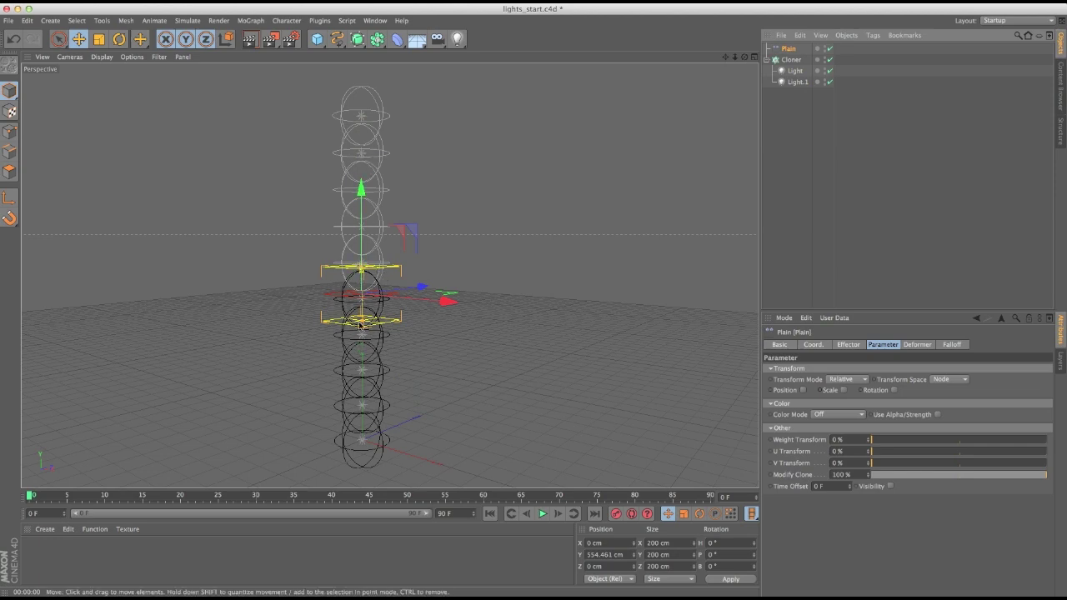
left_click_drag(360, 330, 358, 360)
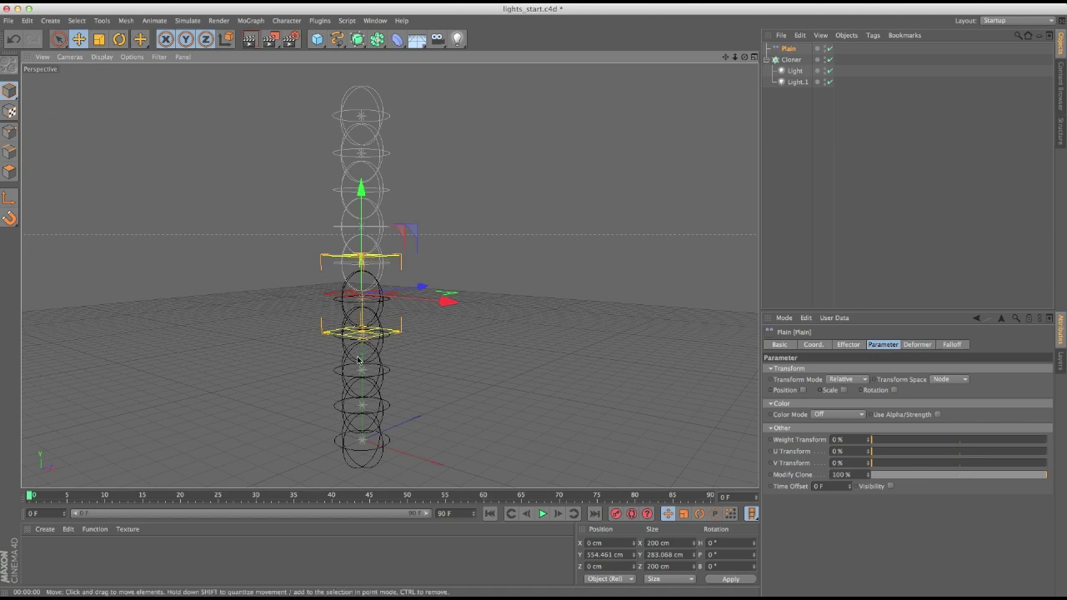
Compare the intensities of the Cloner's two lights and raise the Plain effector to Y about 712 cm
left_click(791, 59)
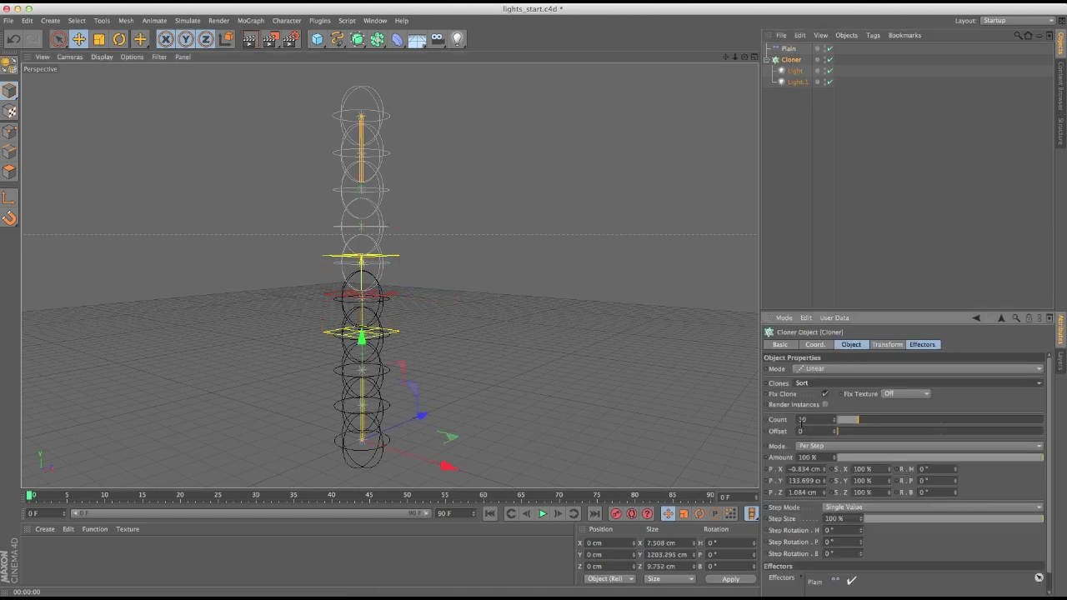
left_click(796, 81)
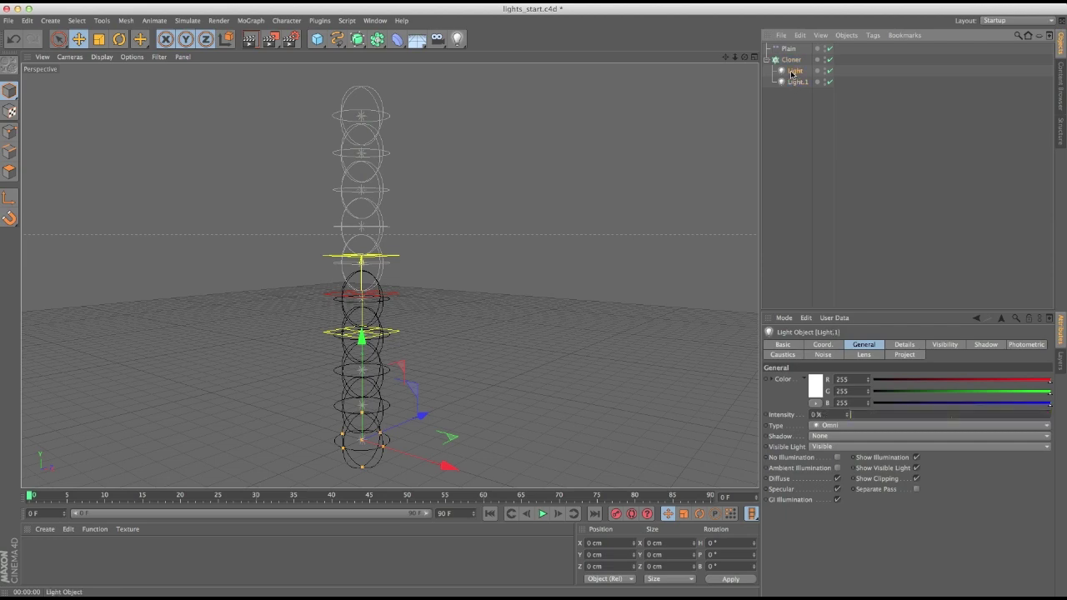
left_click(793, 71)
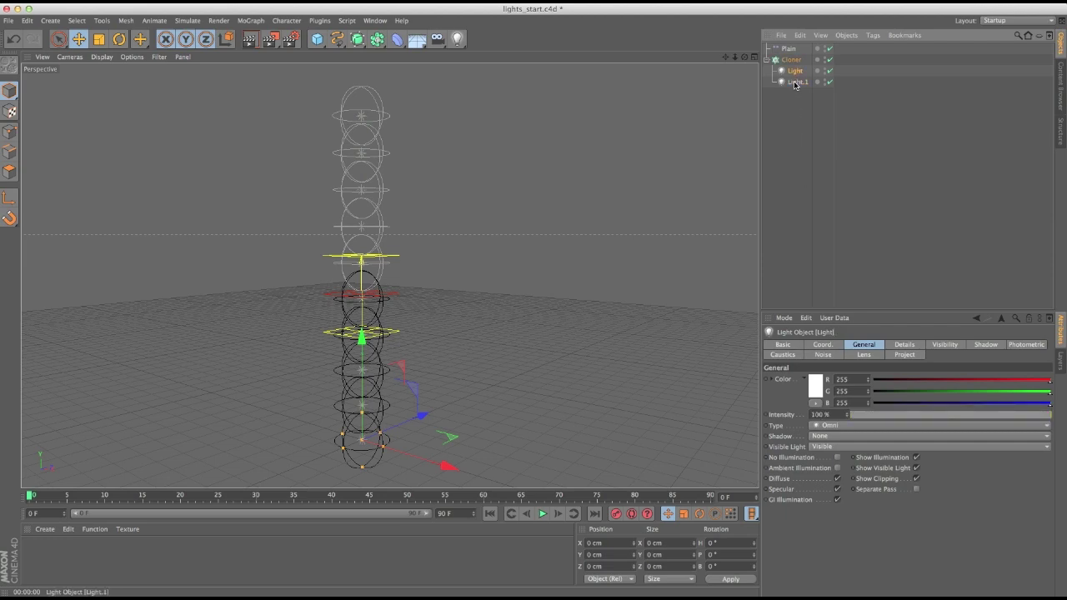
left_click(796, 82)
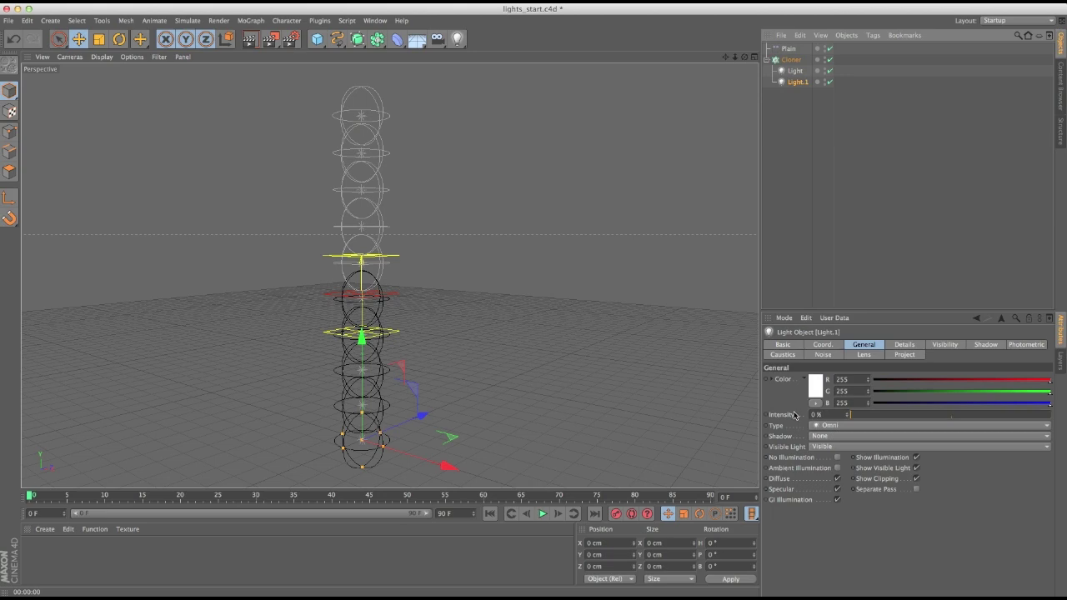
left_click(787, 49)
left_click_drag(365, 266, 344, 182)
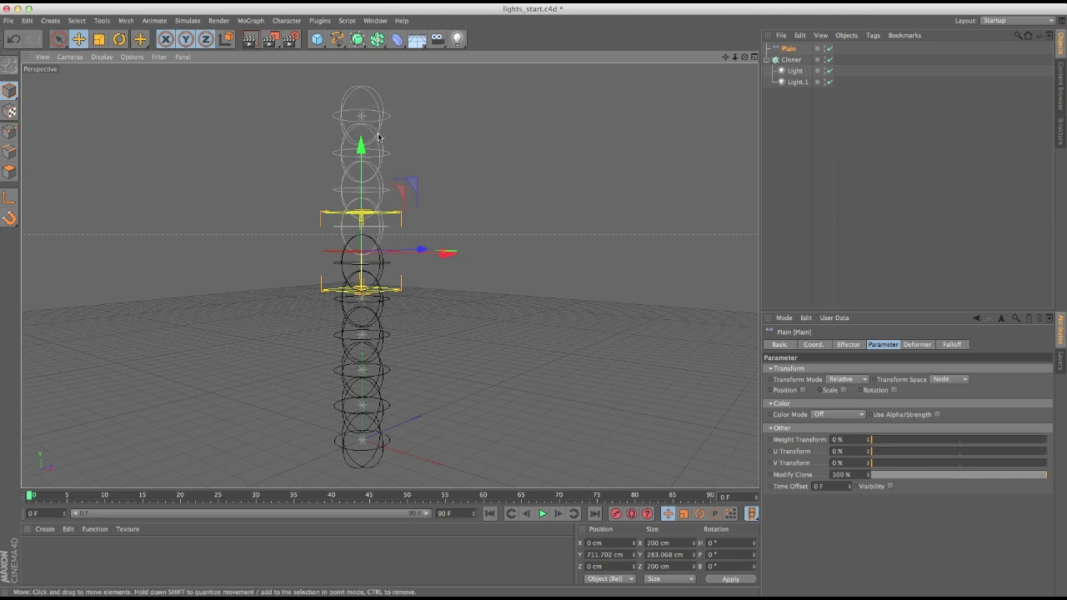
Lower the Plain effector to Y about -178 cm and keyframe its Y position at frame 0
left_click_drag(352, 155, 357, 122)
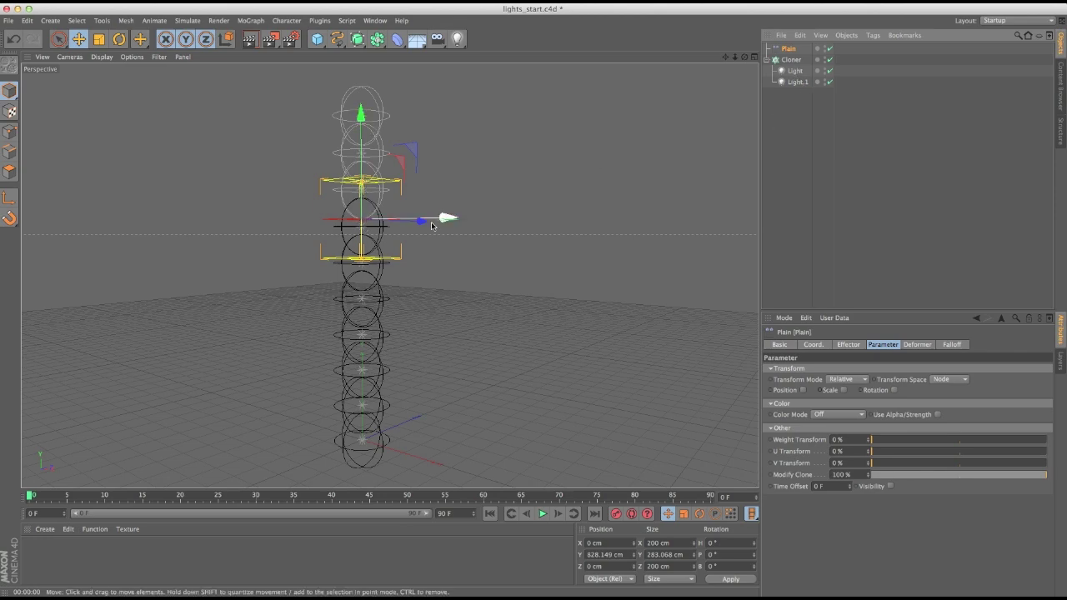
left_click_drag(357, 162, 358, 243)
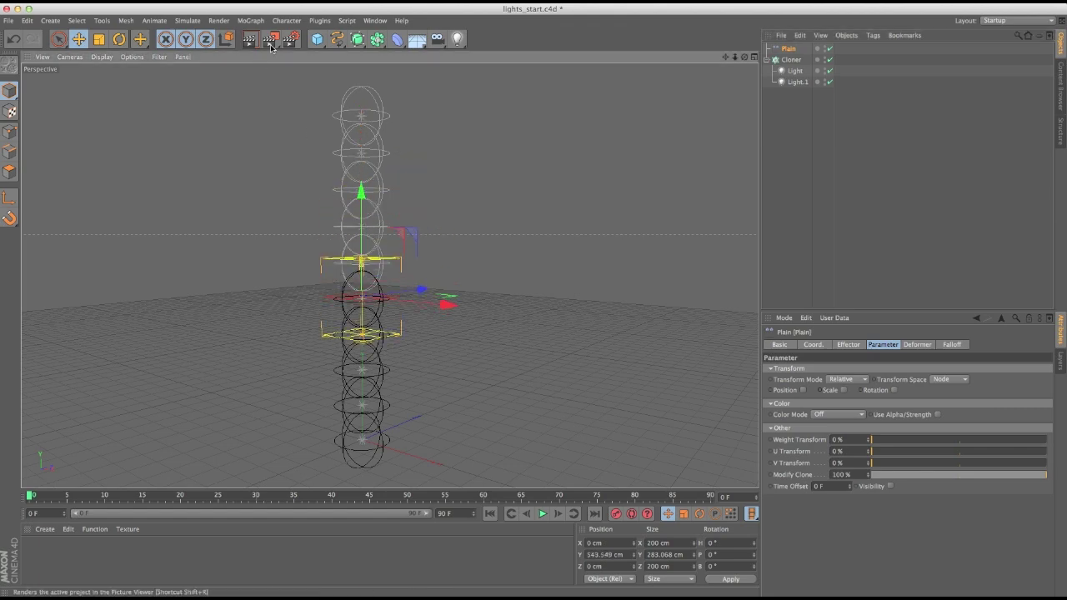
left_click_drag(360, 196, 359, 398)
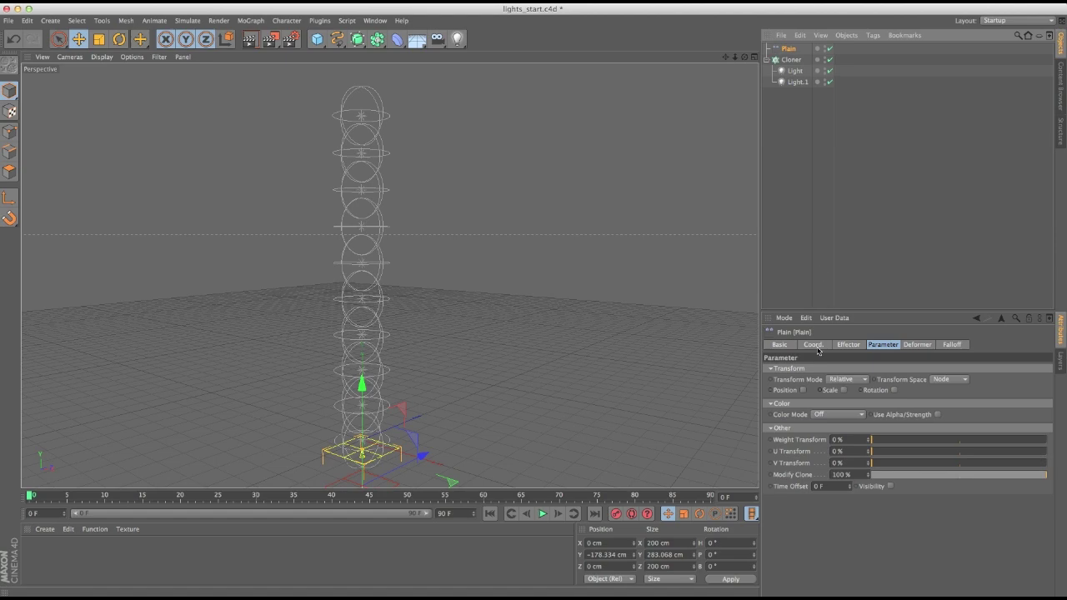
left_click(813, 345)
left_click(766, 381, "ctrl")
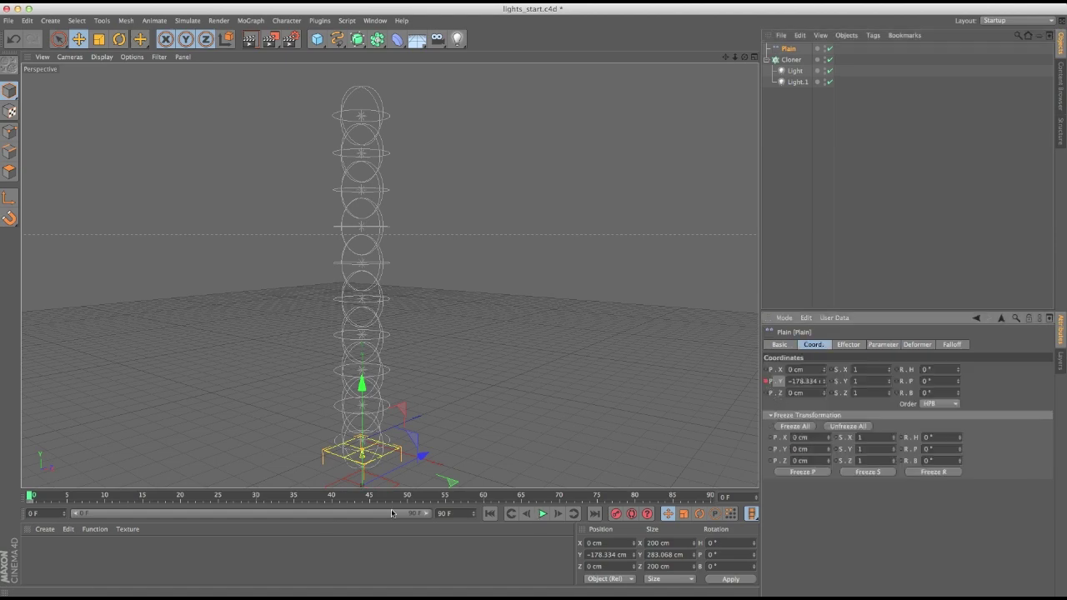
At frame 60, raise the Plain effector above the light column to Y about 1271 cm and keyframe its Y position
left_click_drag(433, 498, 483, 498)
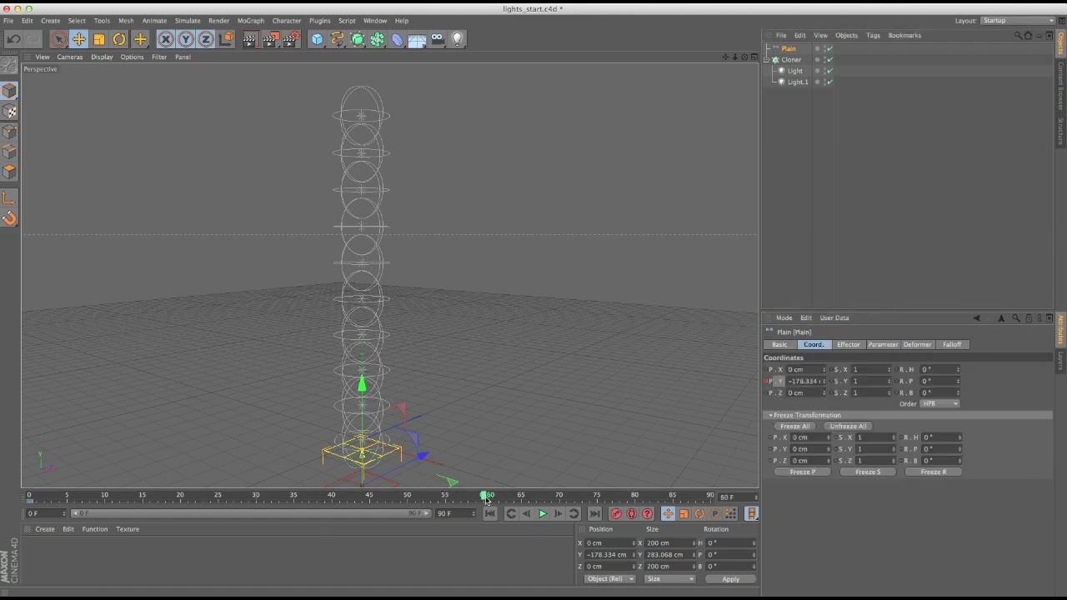
left_click_drag(364, 401, 364, 73)
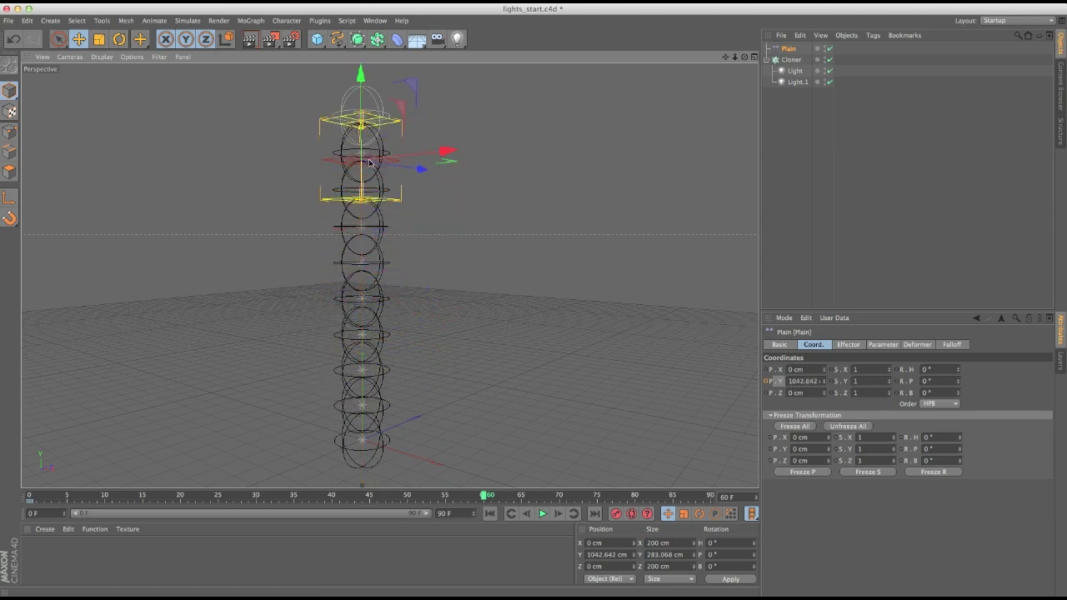
scroll(349, 146, "down", 3)
left_click_drag(349, 145, 350, 108)
scroll(347, 153, "up", 2)
left_click_drag(348, 153, 348, 141)
scroll(364, 288, "up", 3)
scroll(364, 287, "down", 1)
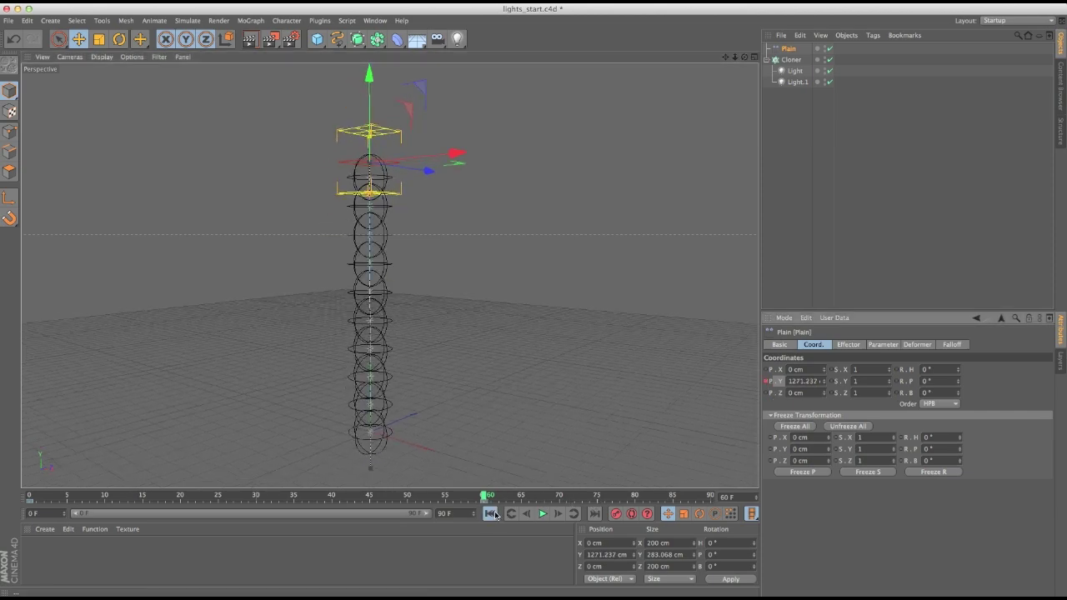
Return to frame 0 and make a Full Render preview of all frames at image size 320 and 30 fps
left_click(489, 513)
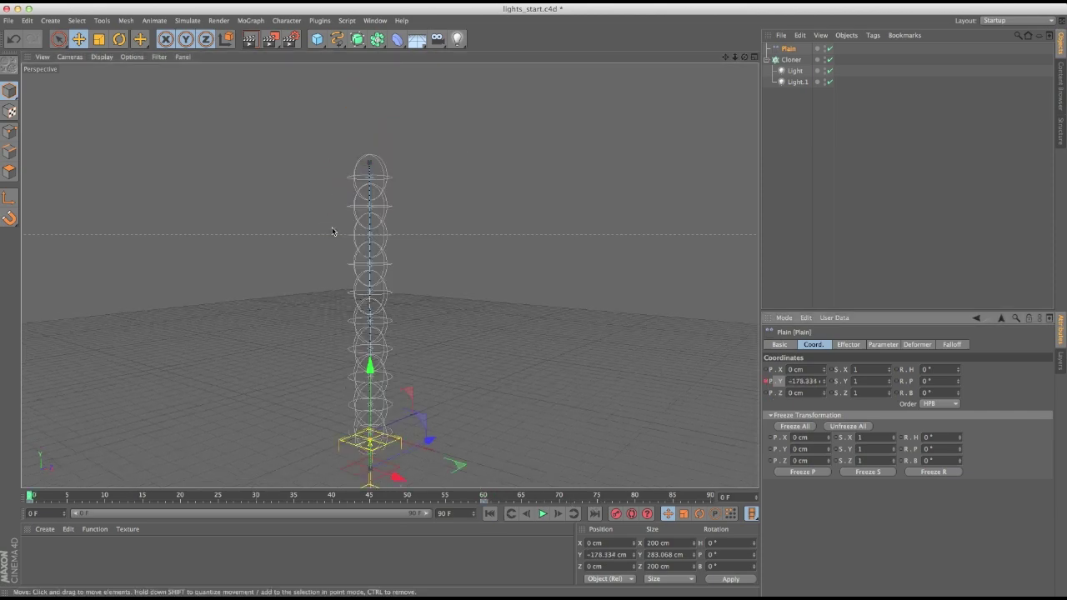
left_click(269, 38)
left_click(325, 112)
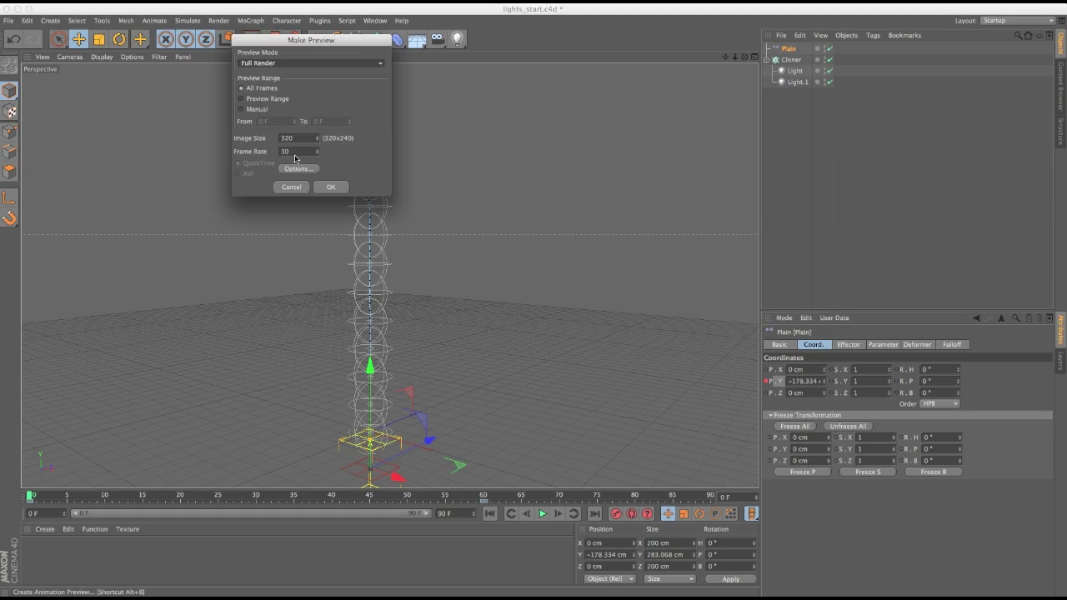
left_click(330, 188)
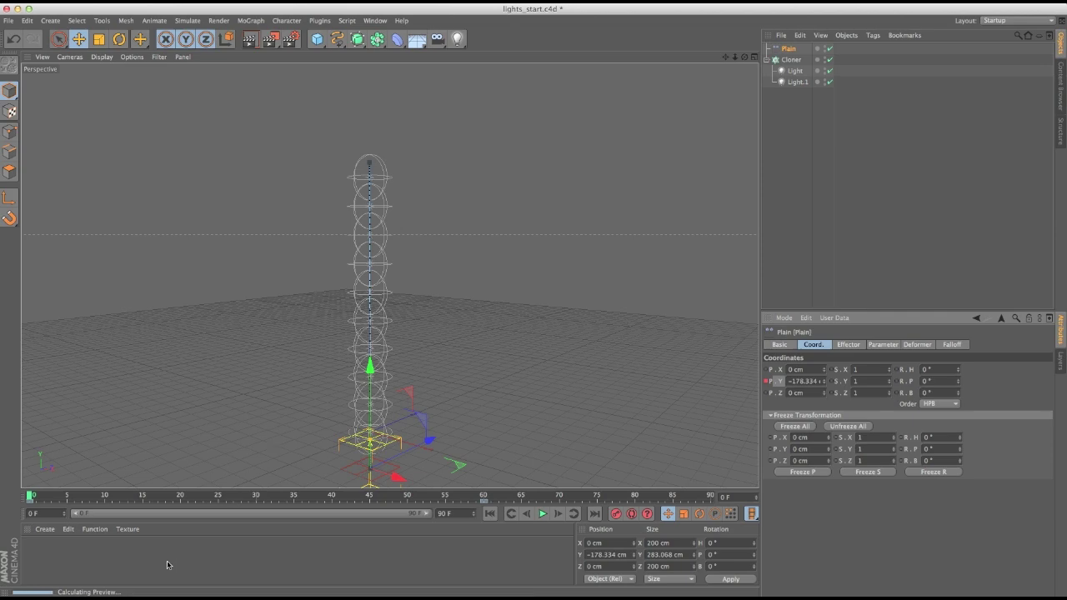
Review preview5.mov in the Picture Viewer, checking how the lights change across the frames, and close the viewer
scroll(806, 403, "down", 20)
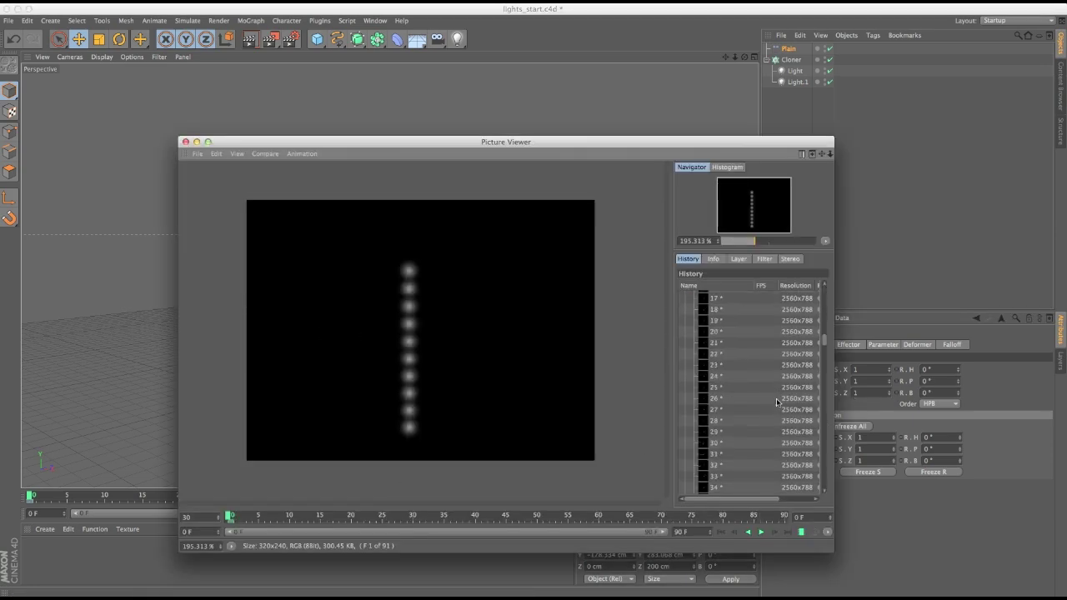
left_click(801, 531)
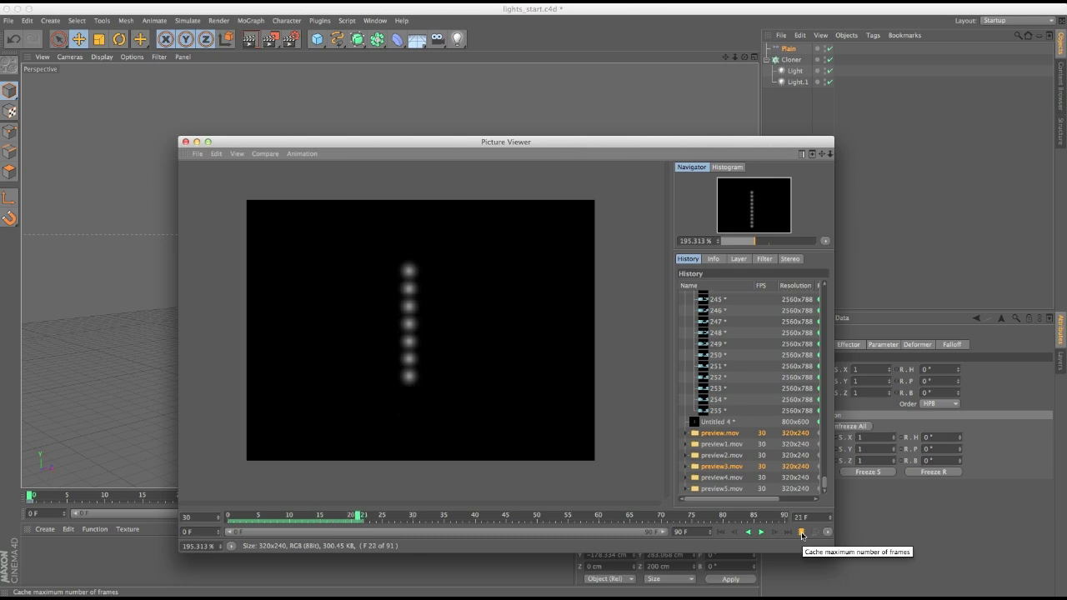
left_click(720, 489)
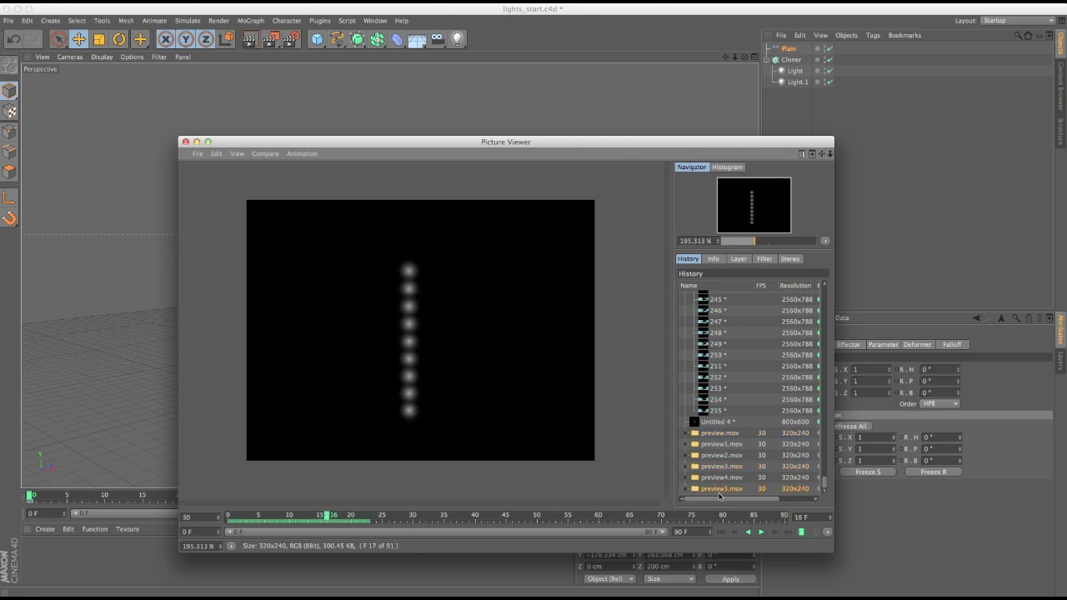
left_click_drag(330, 518, 227, 518)
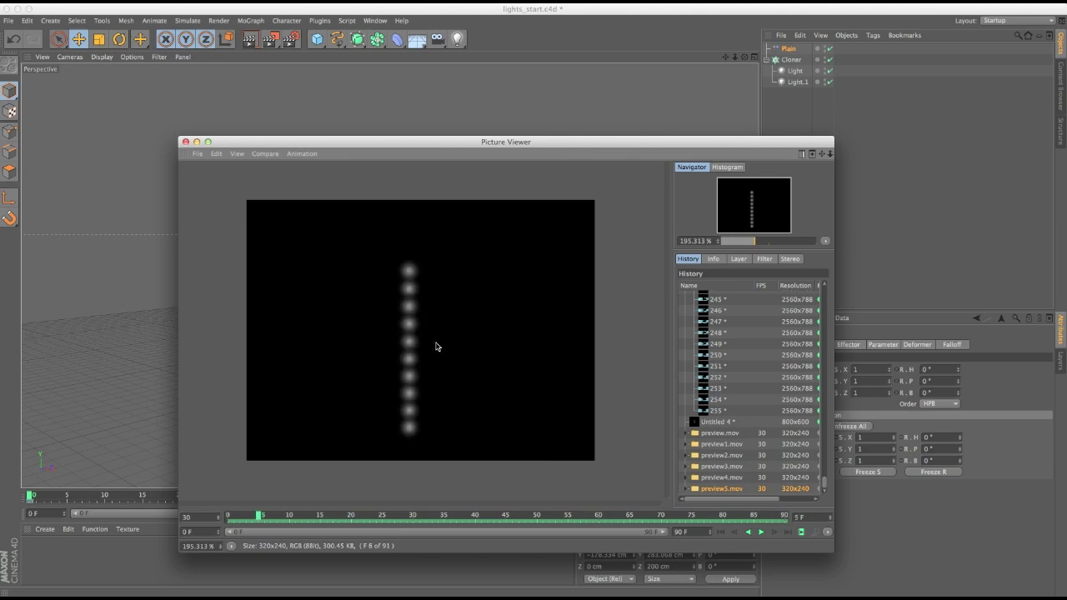
left_click_drag(509, 512, 229, 515)
left_click_drag(736, 137, 738, 116)
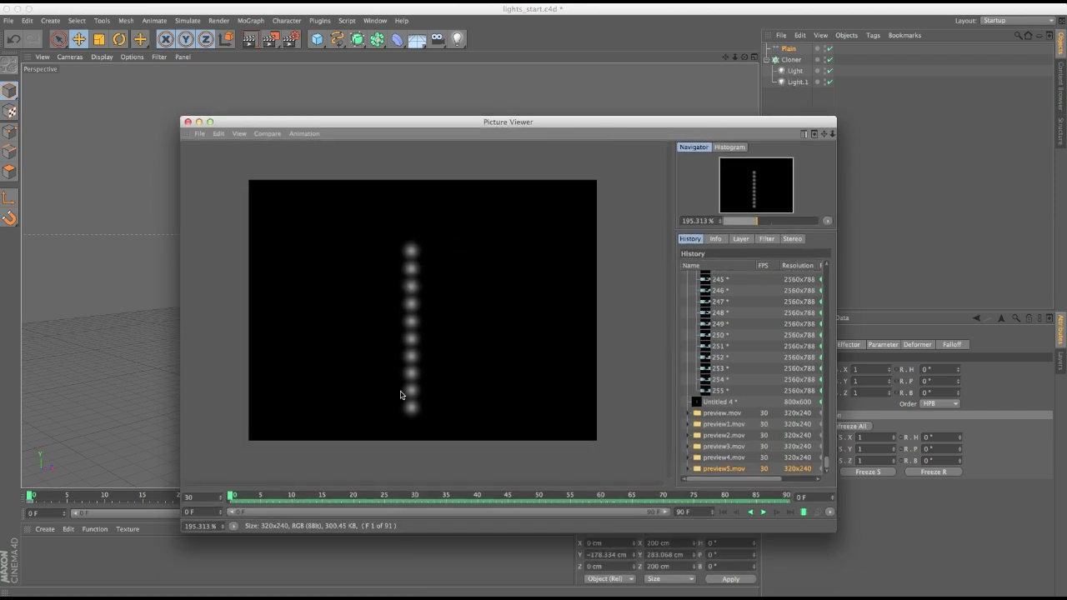
left_click_drag(230, 504, 360, 501)
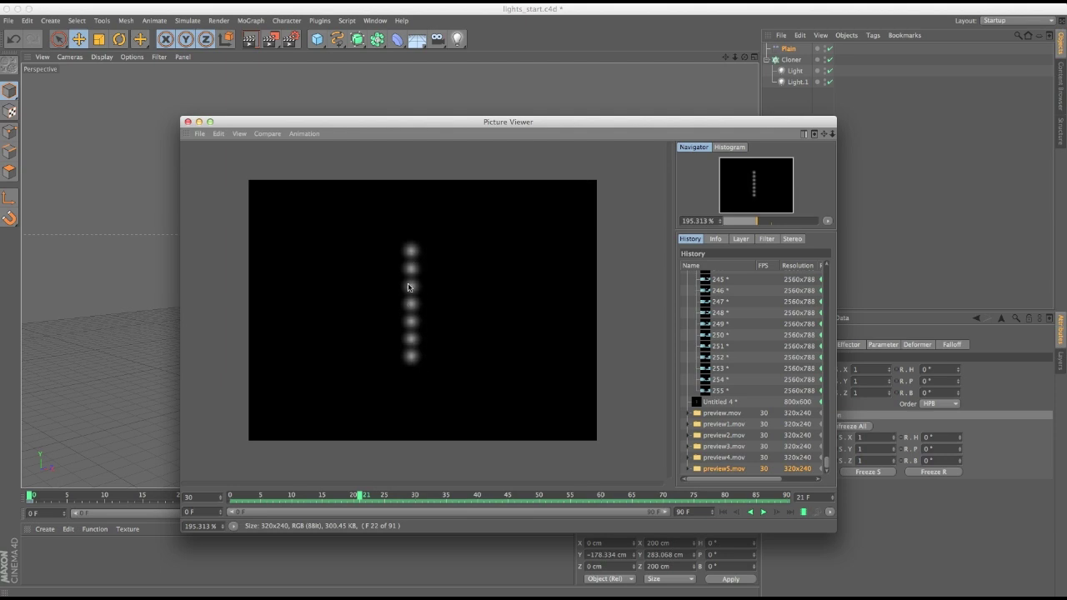
left_click_drag(366, 497, 557, 495)
left_click(187, 122)
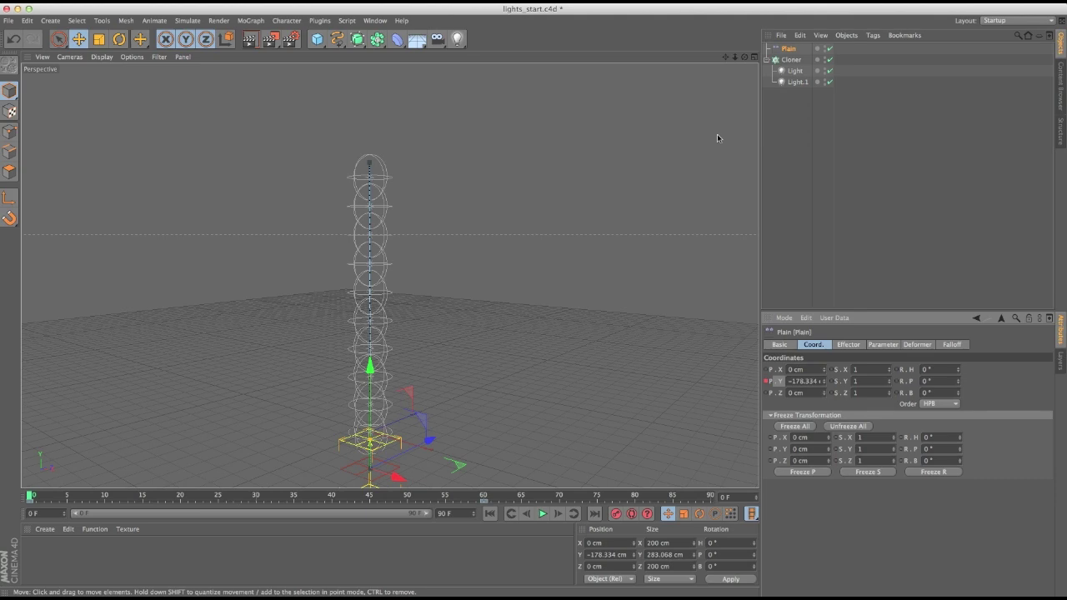
Duplicate the Cloner's first light directly below itself and set the copy's intensity to 75%
left_click(791, 60)
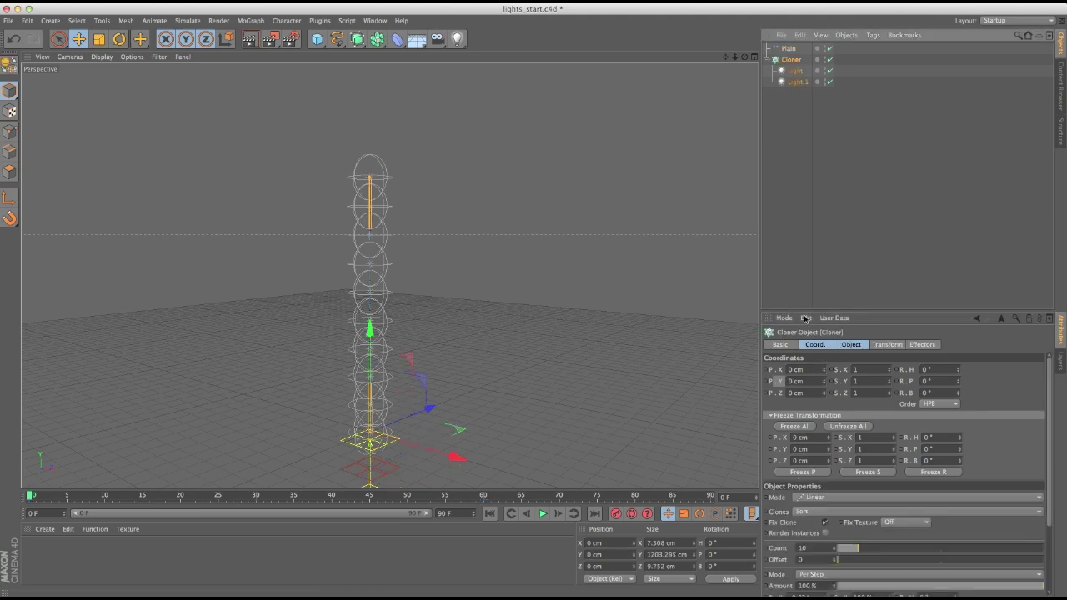
left_click(852, 345)
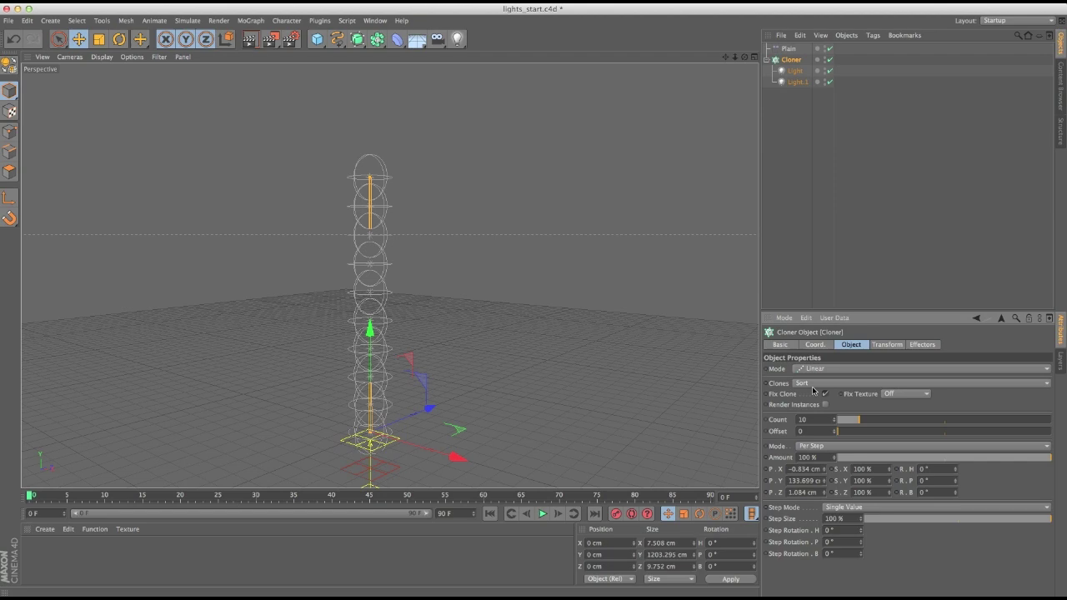
left_click(794, 71)
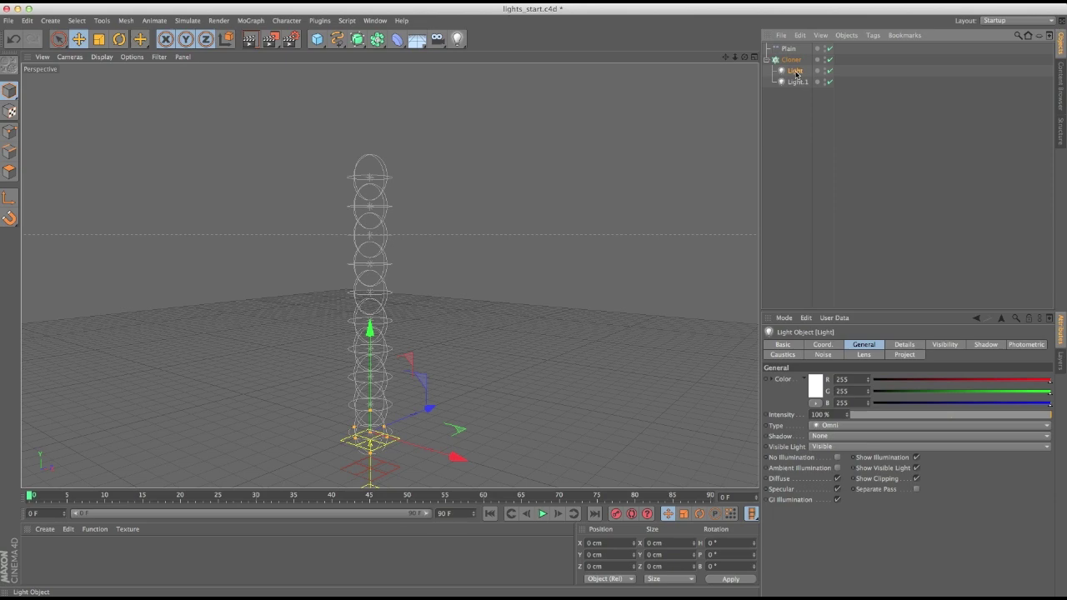
left_click_drag(796, 80, 796, 77, "ctrl")
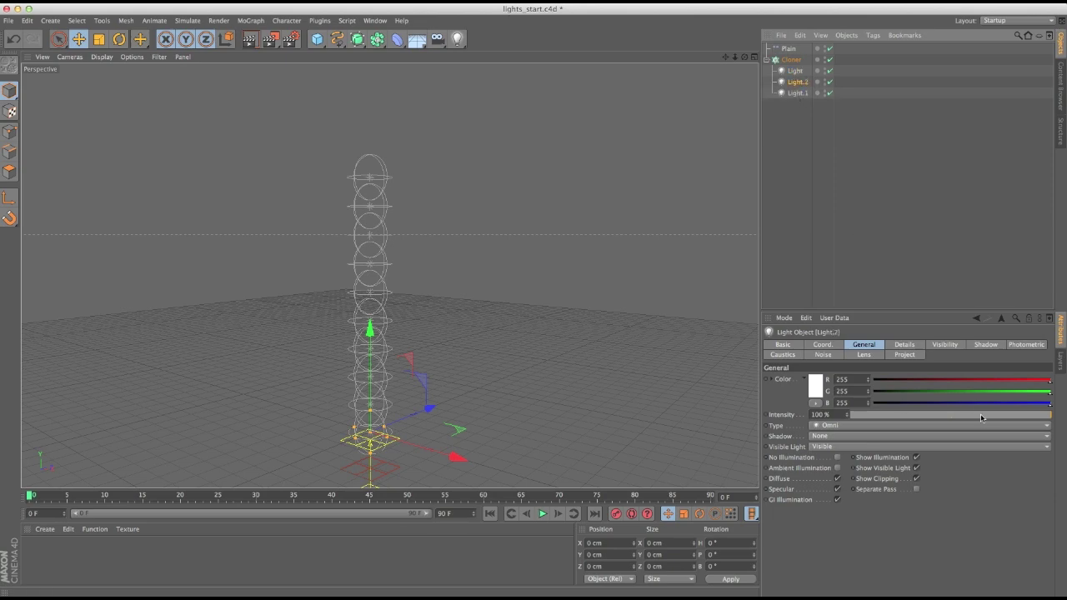
left_click_drag(980, 413, 995, 417)
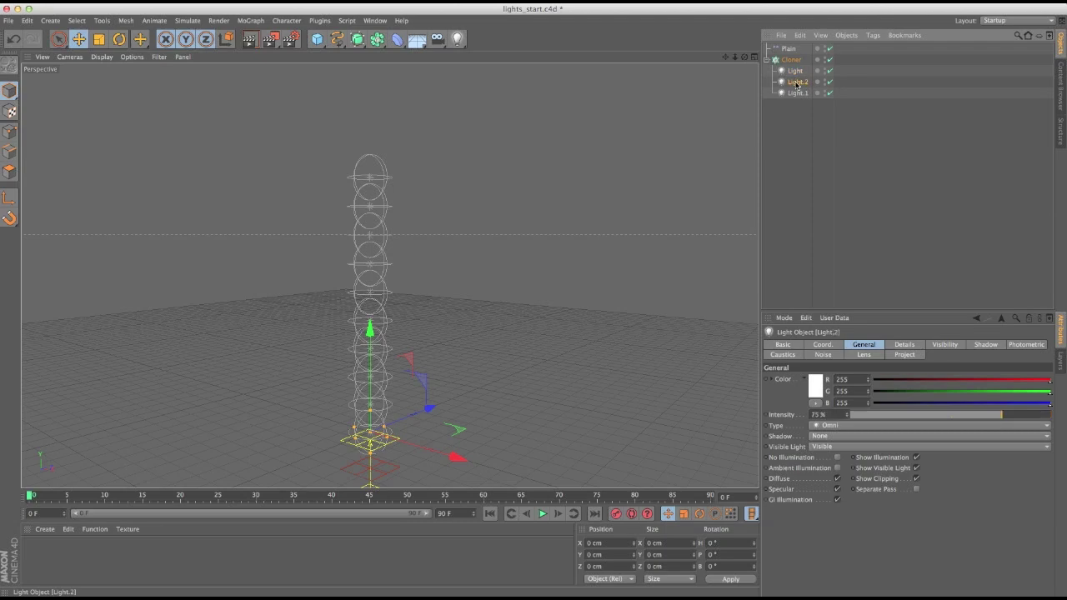
Add two more copies of the light in sequence before the last light, with intensities of 50% and 25%
left_click_drag(797, 86, 798, 88, "ctrl")
left_click_drag(988, 415, 957, 417)
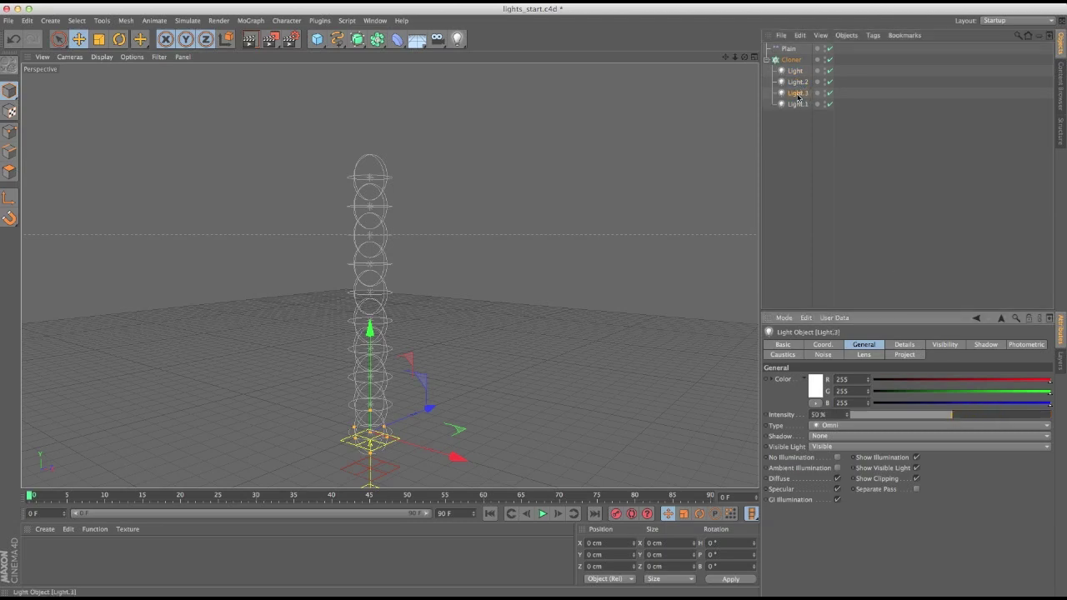
left_click_drag(798, 94, 798, 100, "ctrl")
left_click_drag(927, 415, 904, 419)
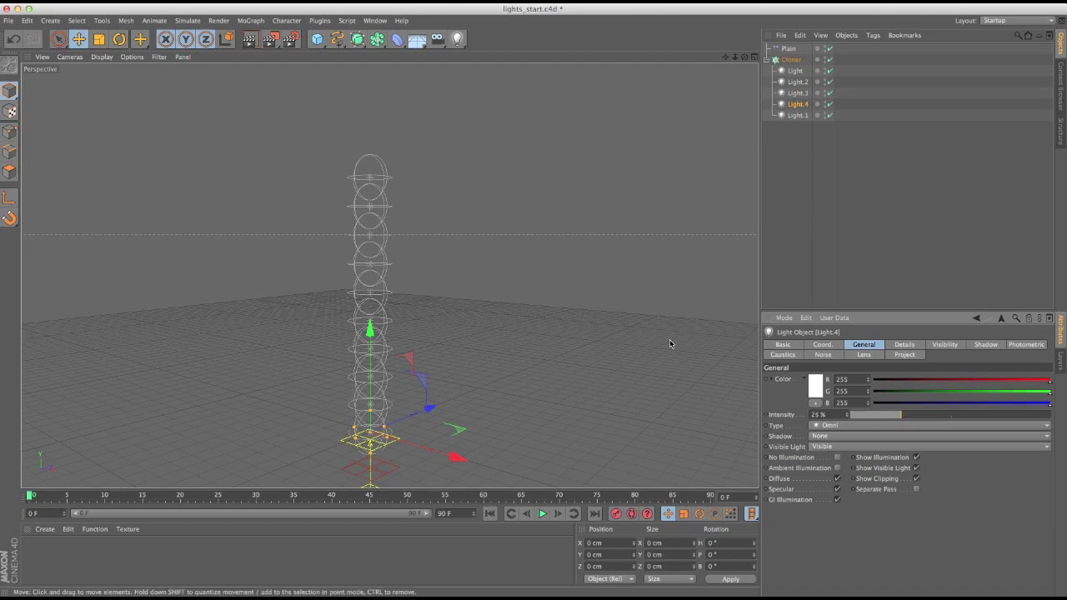
Render the view at frame 31 and check the Cloner's object properties against the result
mouse_move(55, 497)
left_mouse_down()
mouse_move(256, 495)
mouse_move(261, 483)
left_mouse_up()
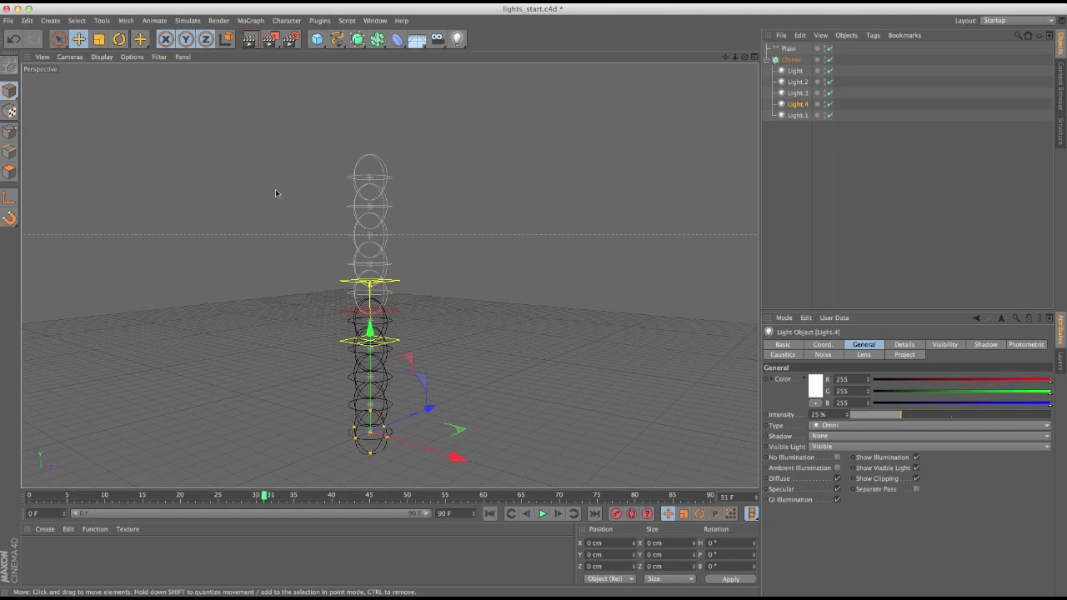
left_click(249, 39)
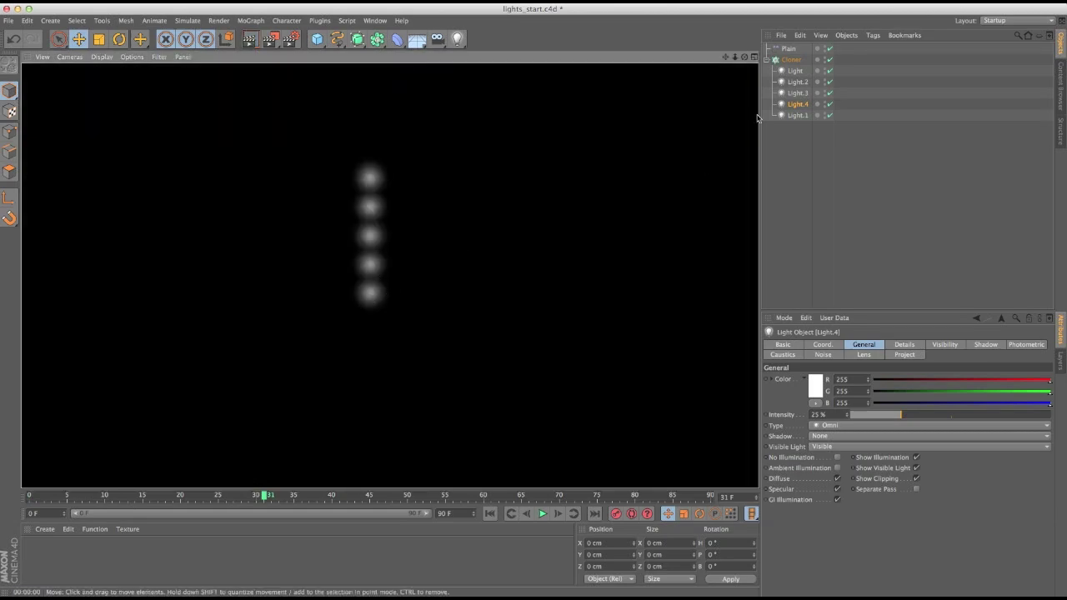
left_click(790, 59)
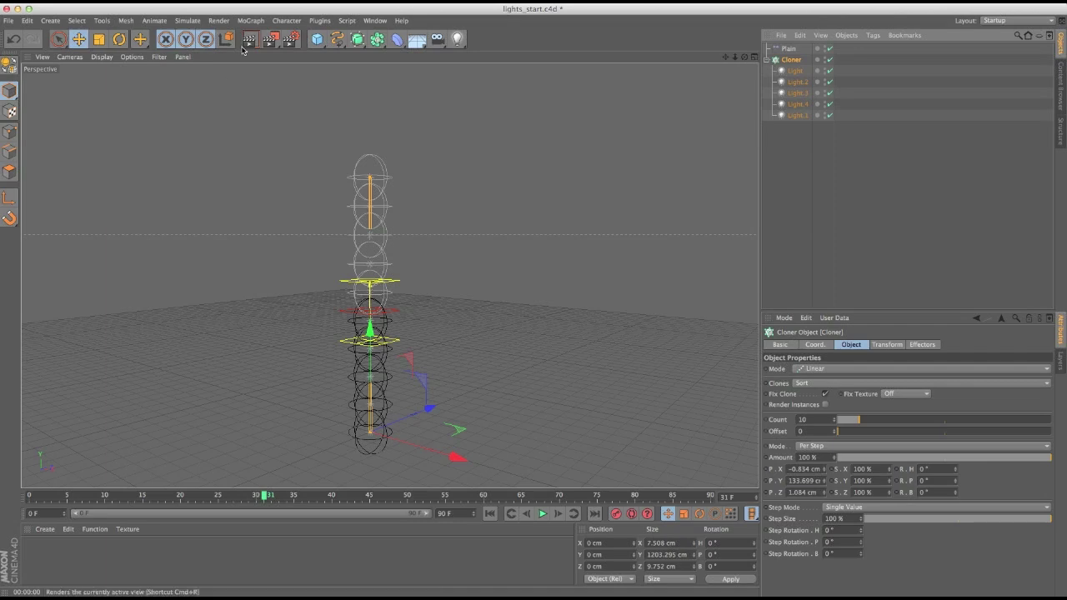
key("ctrl+r")
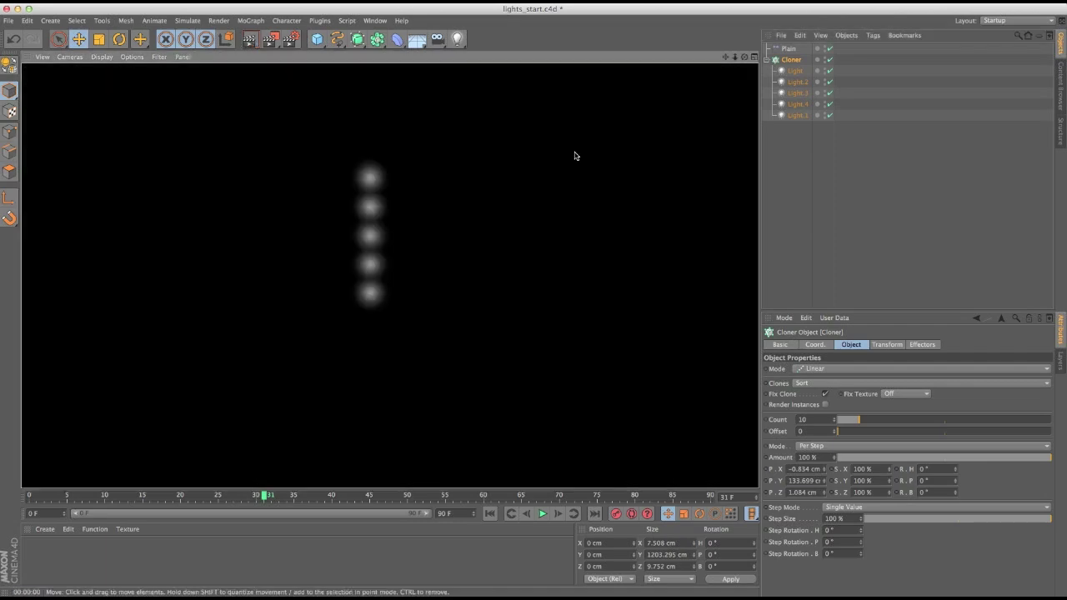
Set the Plain effector's Minimum to -100% and render the view
left_click(788, 49)
left_click_drag(945, 419, 844, 419)
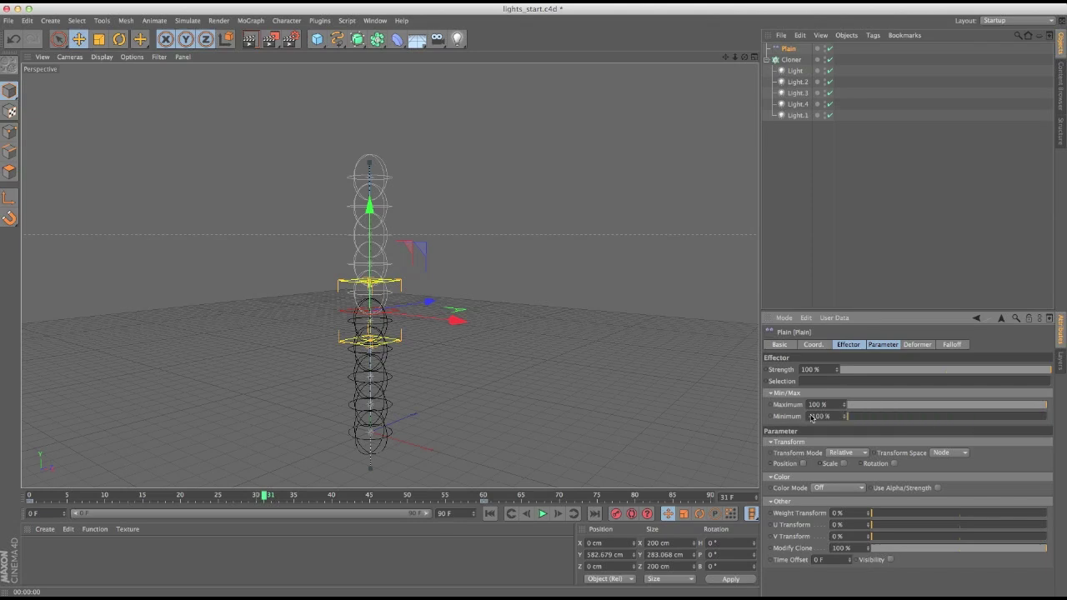
left_click(250, 38)
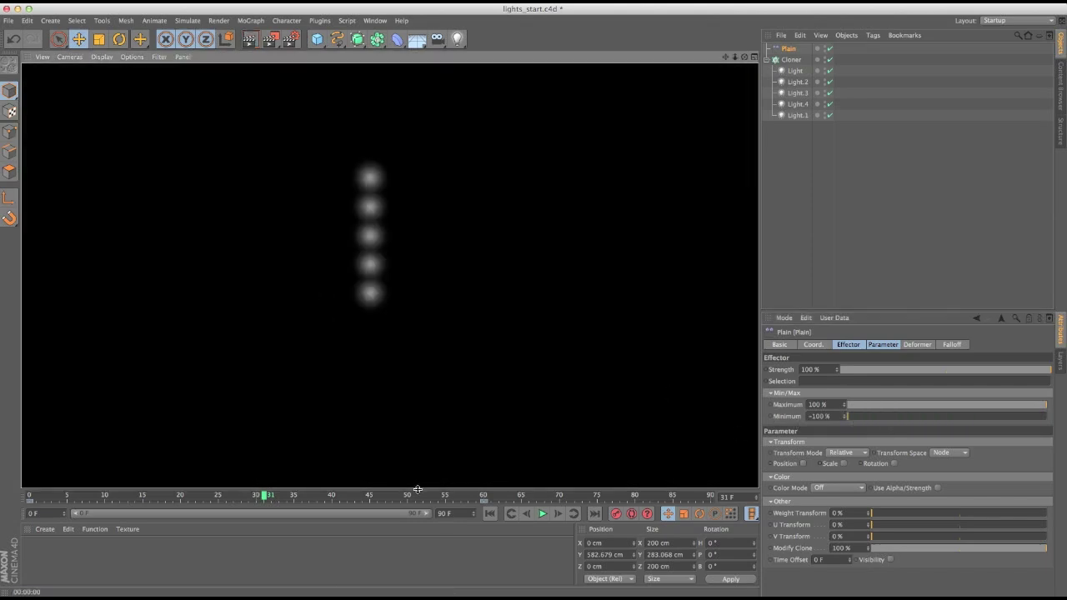
Stretch the Plain effector's falloff to a height of about 587 cm in Y, test-rendering the view at frame 26
left_click_drag(246, 505, 225, 505)
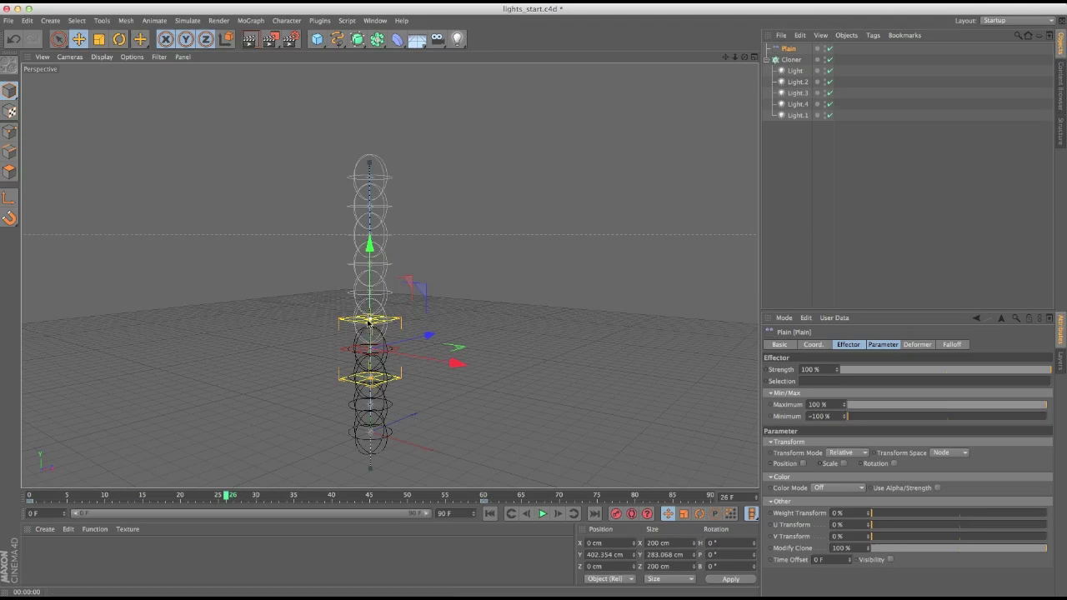
left_click(250, 39)
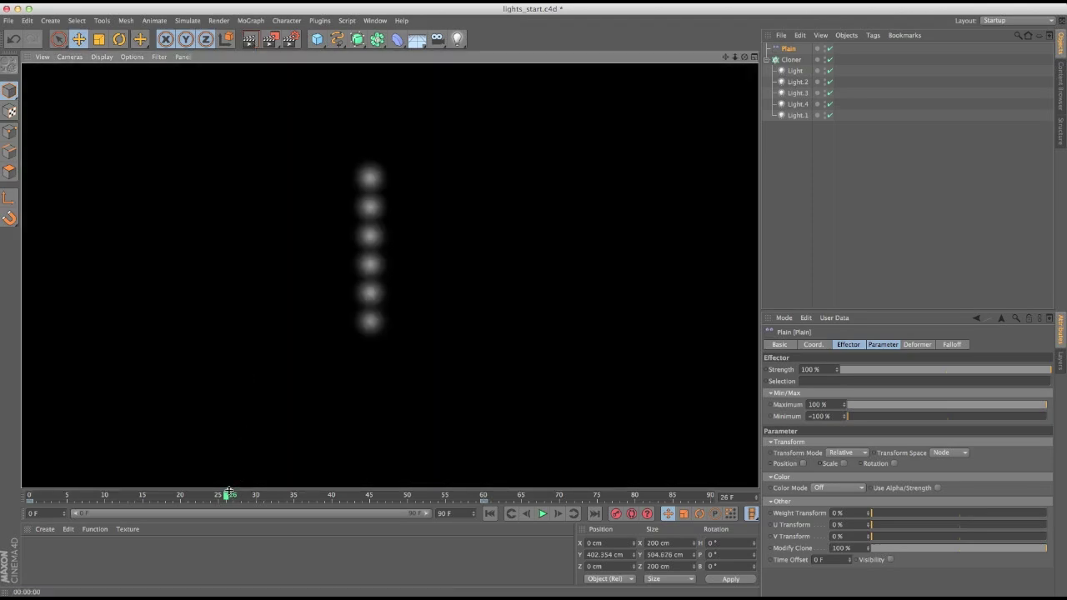
left_click(305, 495)
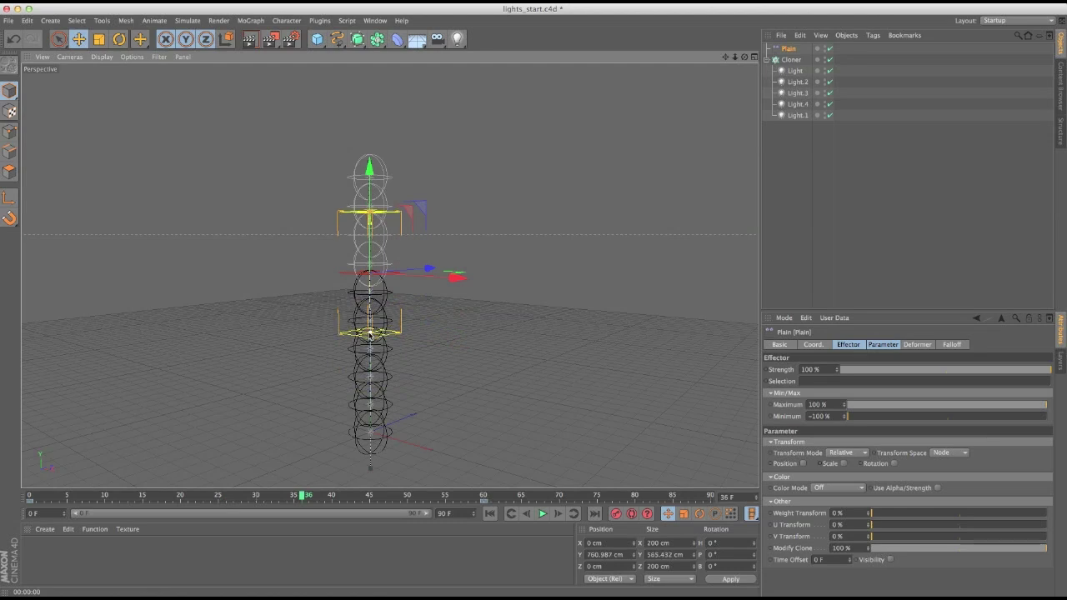
left_click(293, 495)
Return to frame 0 and make a preview of the whole fading light animation
key("shift+g")
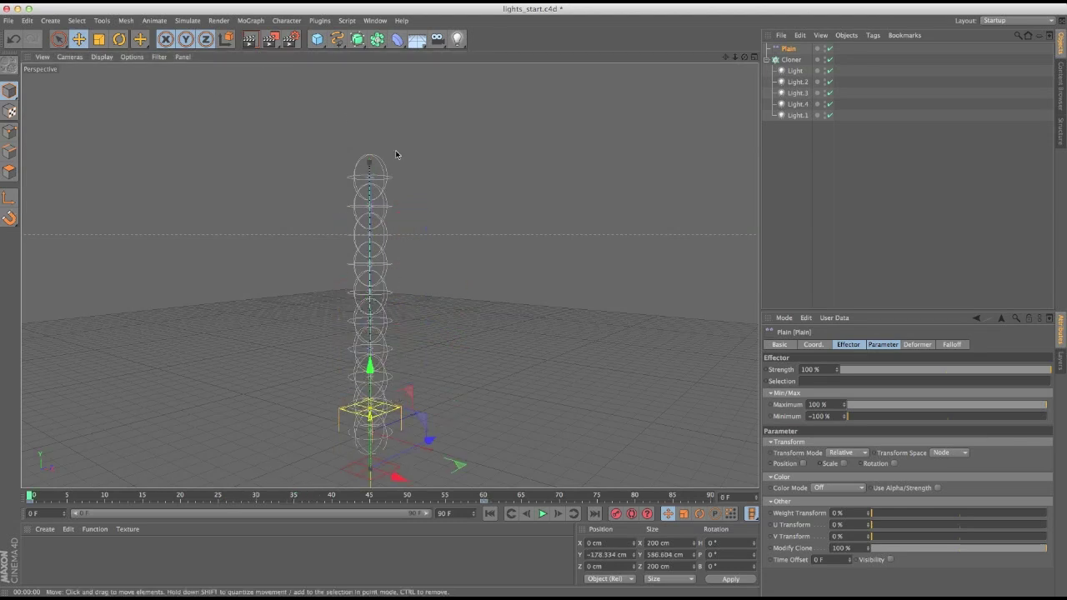
left_click(270, 39)
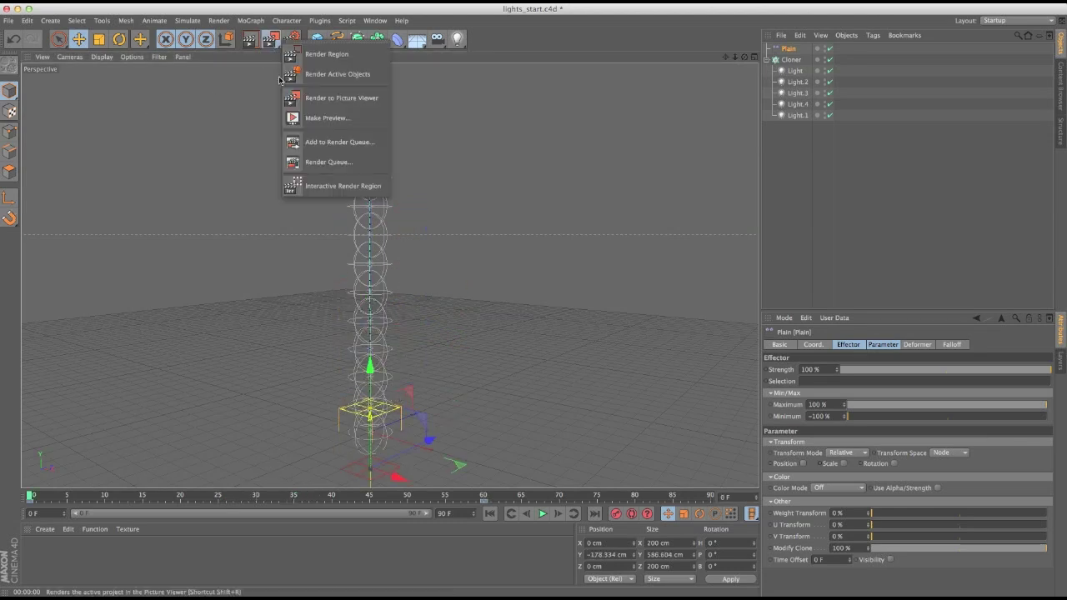
left_click(315, 119)
left_click(335, 190)
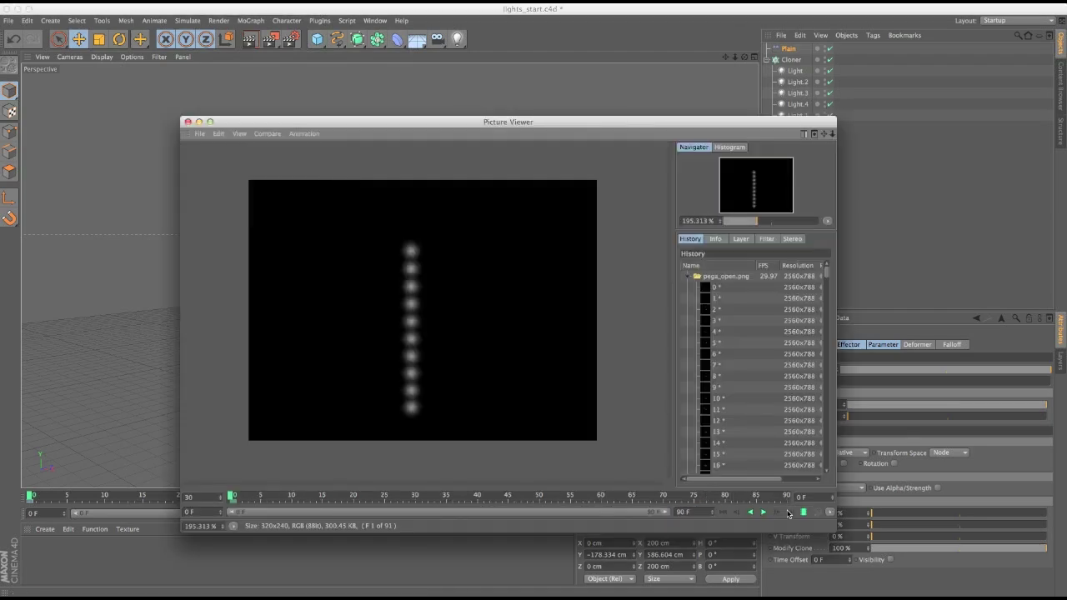
Play and scrub the rendered preview in the Picture Viewer to examine how the lights fade along the column
left_click(789, 512)
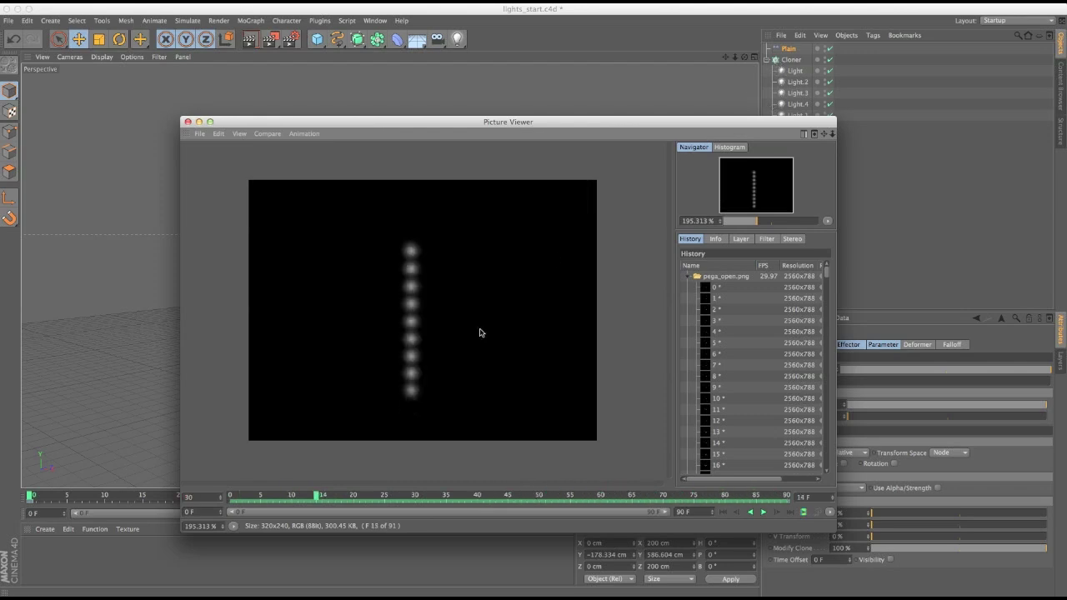
left_click_drag(629, 125, 453, 102)
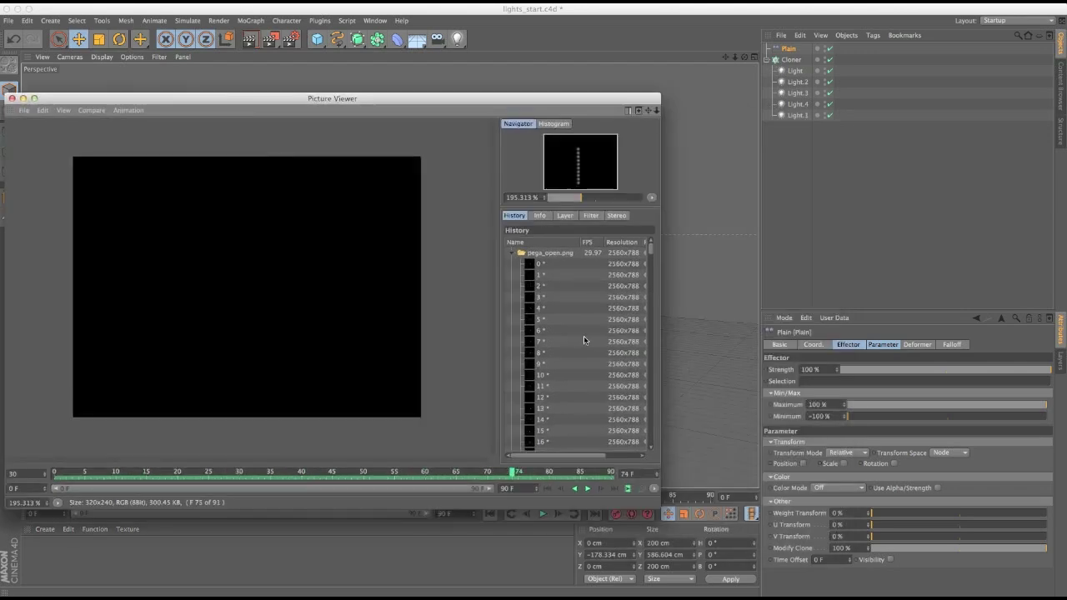
left_click_drag(83, 475, 116, 473)
left_click(105, 473)
left_click_drag(107, 475, 53, 473)
left_click(589, 488)
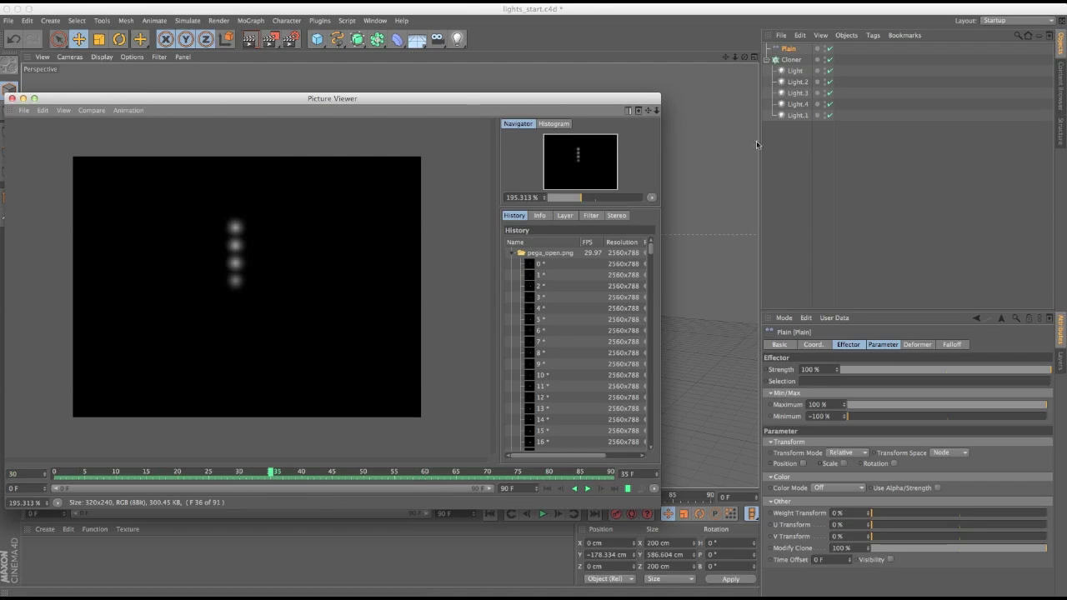
left_click_drag(129, 474, 120, 472)
Reverse the order of the lights under the Cloner so it runs Light.1, Light.4, Light.3, Light.2, Light
left_click(793, 104)
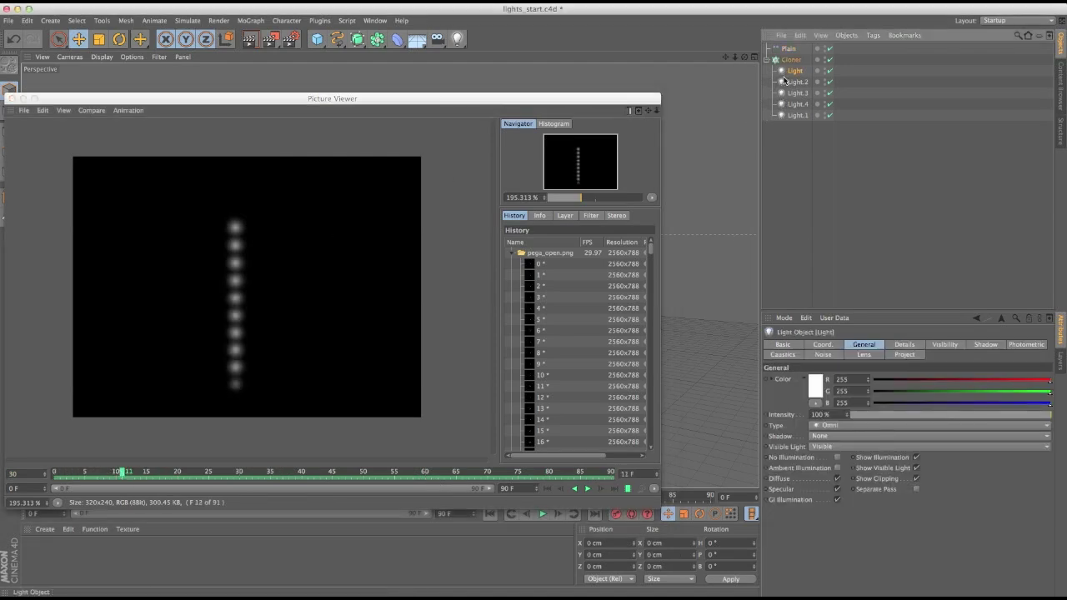
left_click(786, 115)
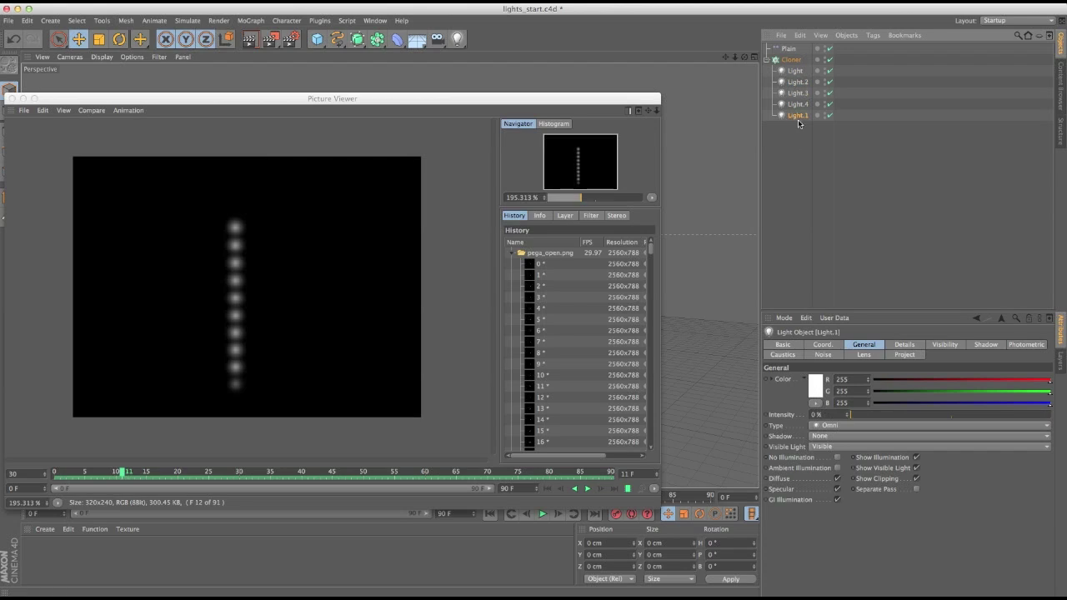
left_click_drag(799, 122, 796, 69)
mouse_move(798, 115)
left_mouse_down()
mouse_move(794, 82)
mouse_move(797, 104)
left_mouse_up()
left_click(796, 115)
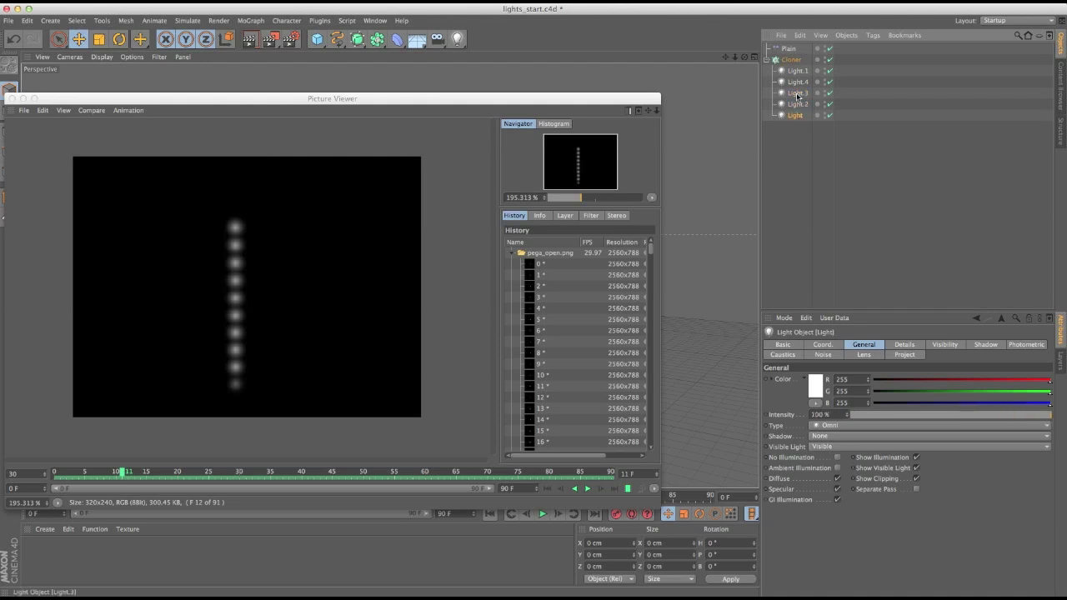
left_click(797, 93)
left_click(798, 104)
left_click(796, 71)
Close the Picture Viewer and render the view at frame 38
left_click_drag(479, 98, 519, 115)
left_click_drag(555, 149, 863, 315)
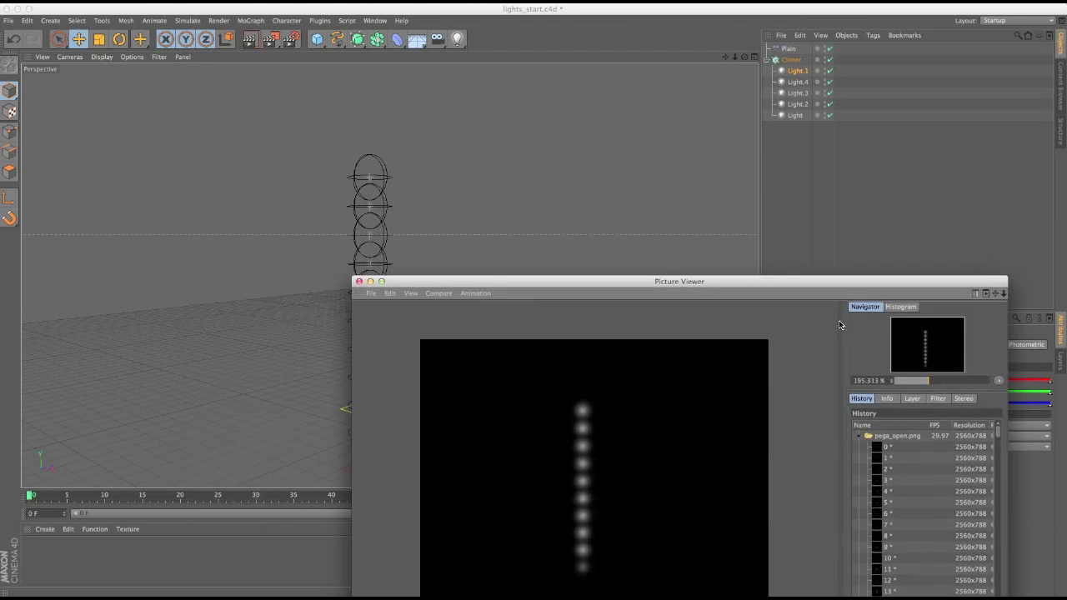
left_click(614, 274)
left_click_drag(429, 299, 429, 413)
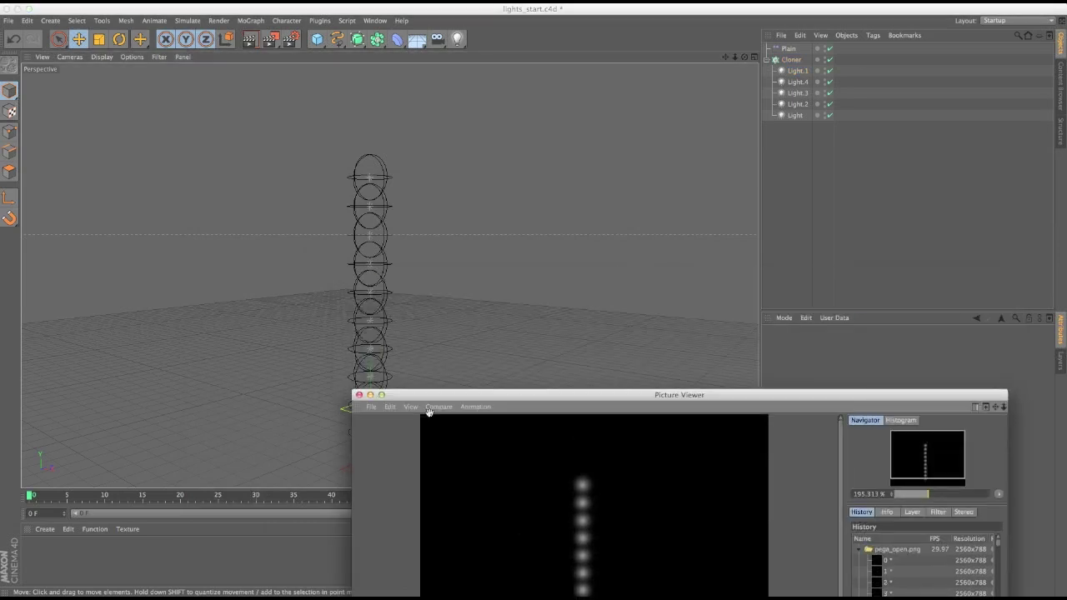
left_click(359, 394)
left_click_drag(30, 495, 316, 495)
left_click(252, 39)
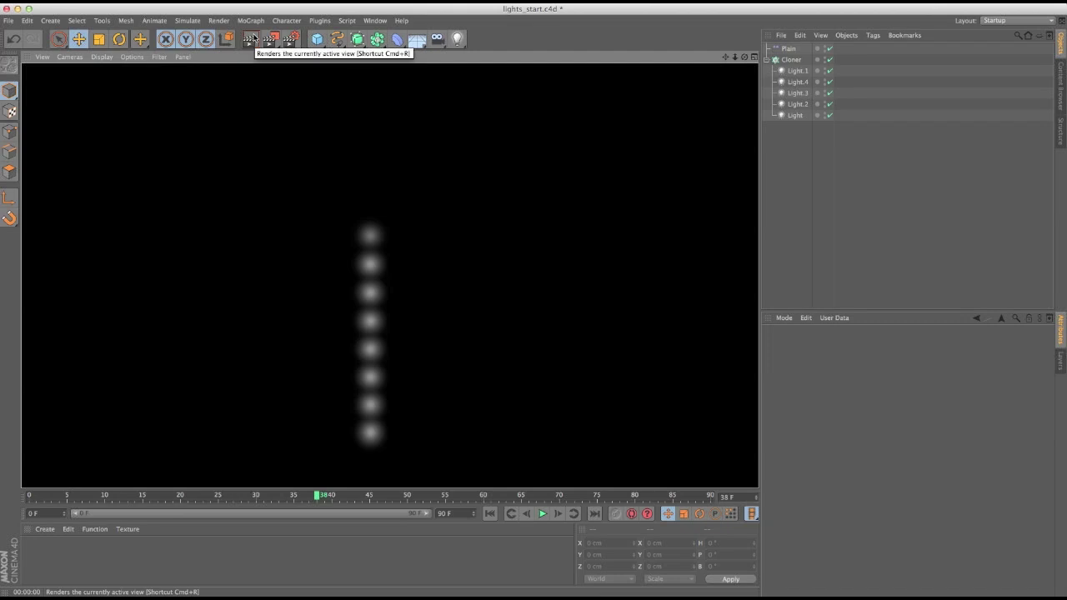
Review the Cloner's properties, try the Plain effector's Minimum at 0%, and restore it to -100%
left_click(791, 60)
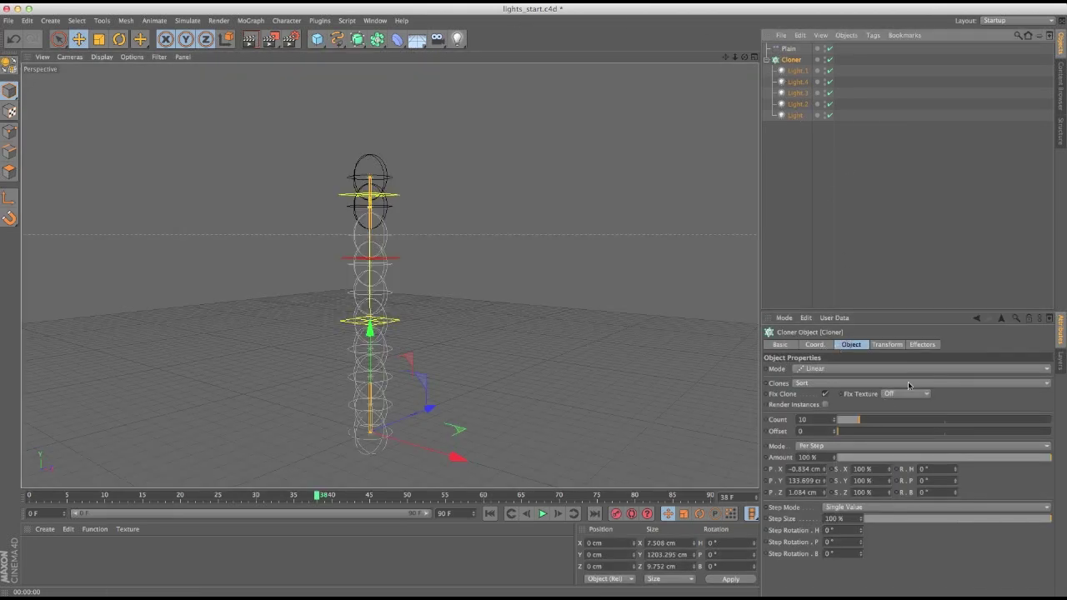
left_click(886, 345)
left_click(788, 48)
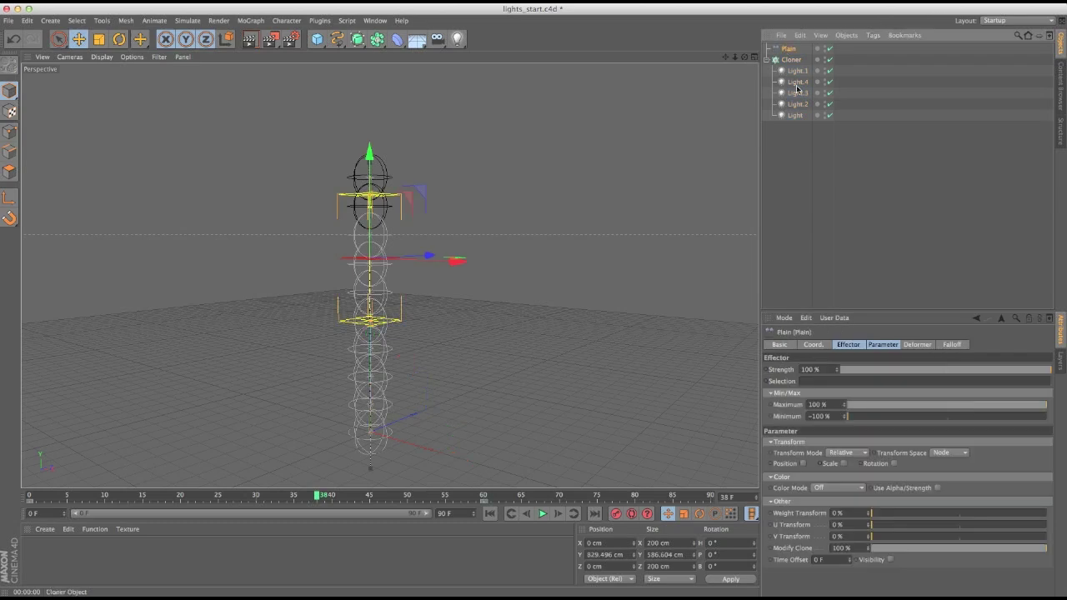
left_click_drag(904, 417, 950, 422)
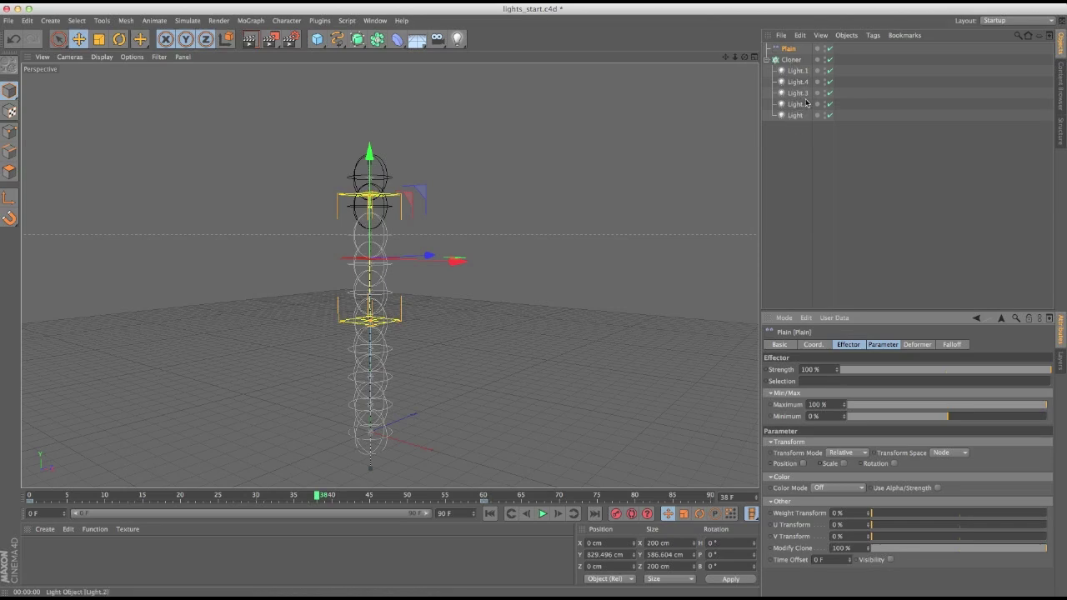
left_click_drag(944, 426, 848, 423)
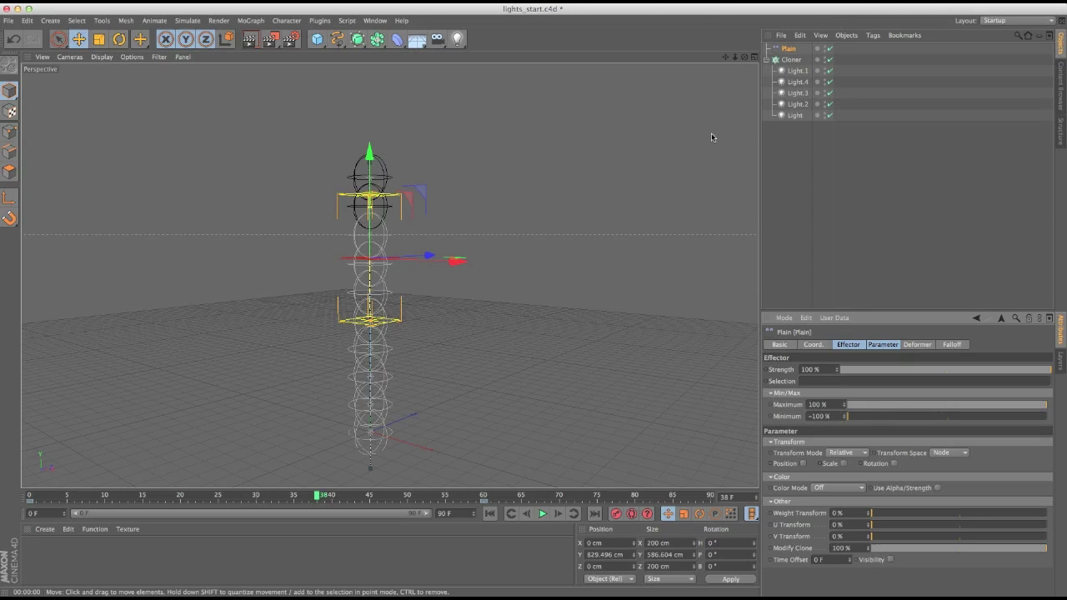
left_click_drag(928, 422, 825, 420)
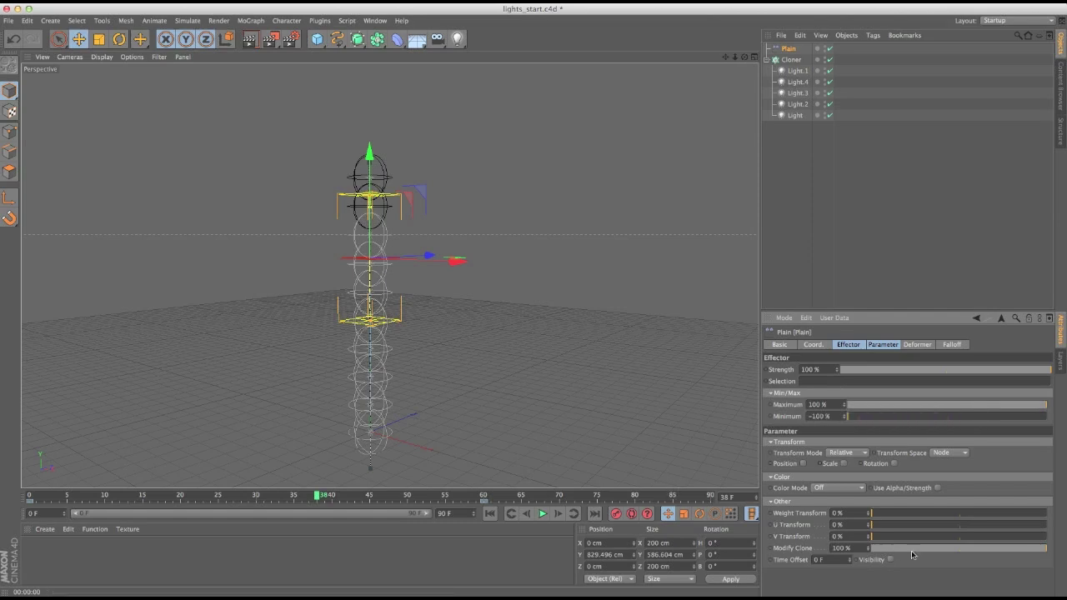
Test-render the view with the Plain effector's Modify Clone at 0% and restore it to 100%
mouse_move(883, 552)
left_mouse_down()
mouse_move(1047, 552)
mouse_move(527, 567)
left_mouse_up()
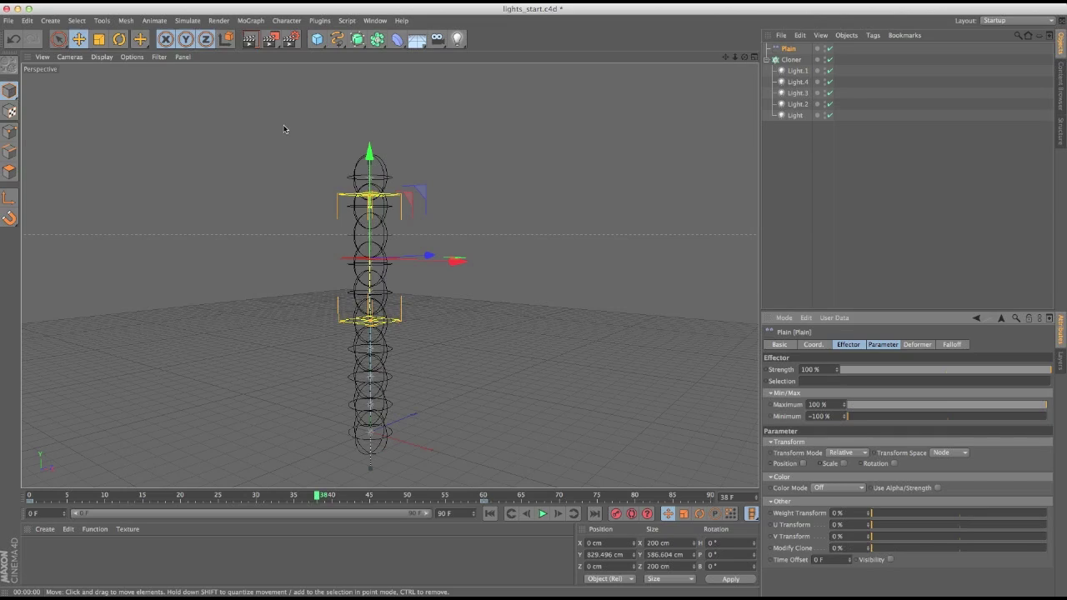
left_click(249, 42)
left_click(790, 60)
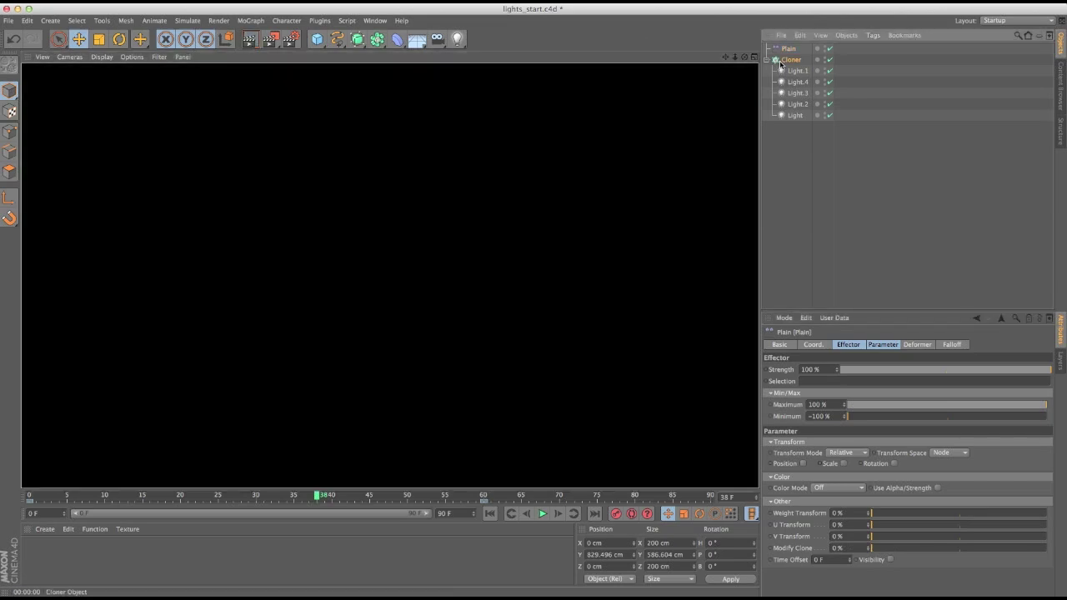
left_click(788, 48)
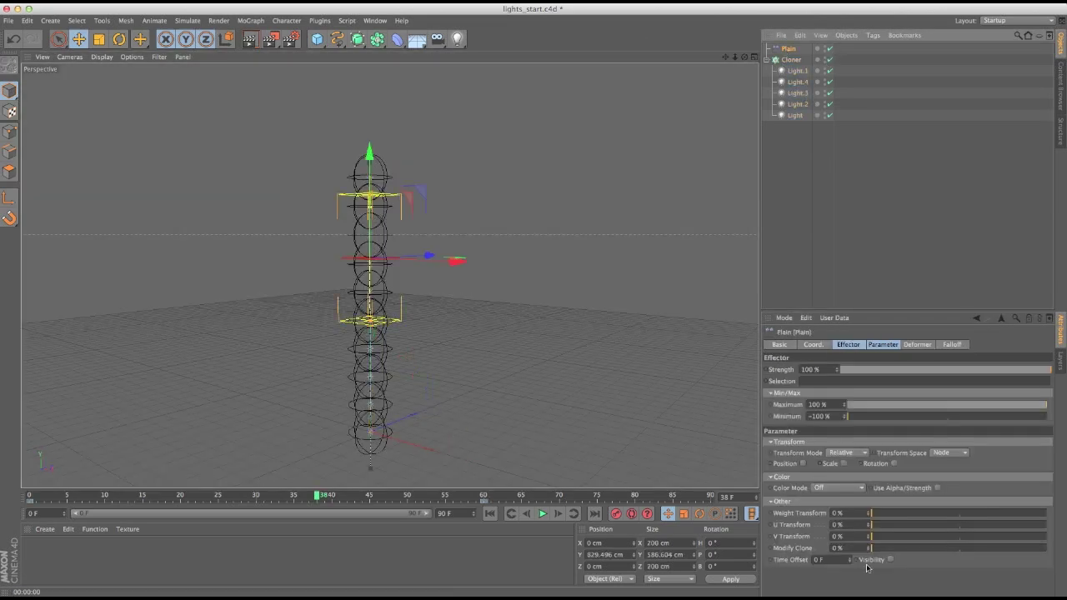
left_click_drag(885, 549, 1064, 546)
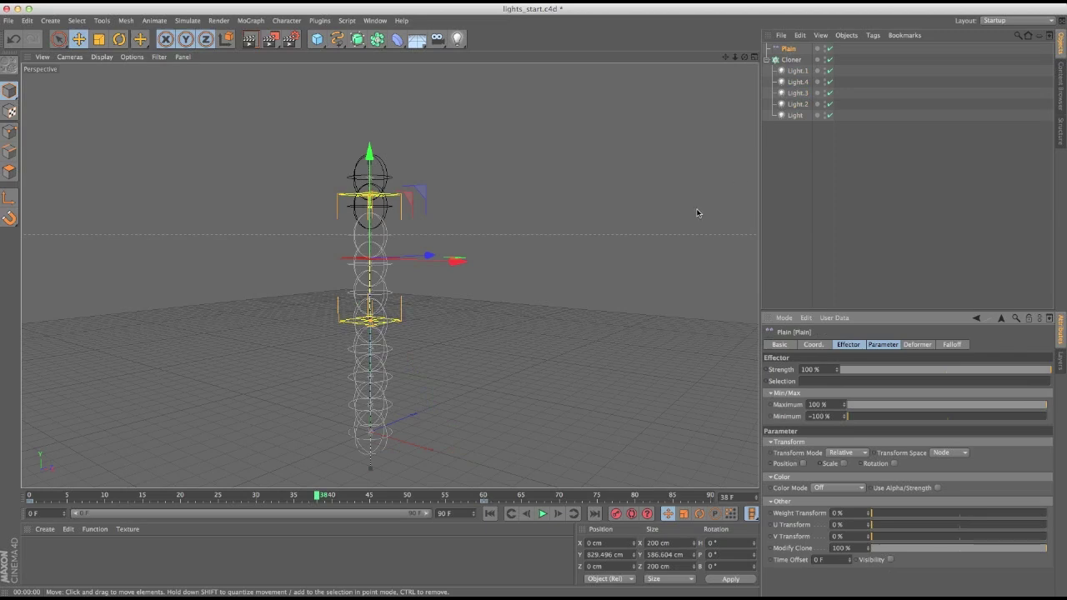
Scrub the animation between frames 25 and 38 and review the intensity of each light under the Cloner
left_click_drag(141, 496, 216, 495)
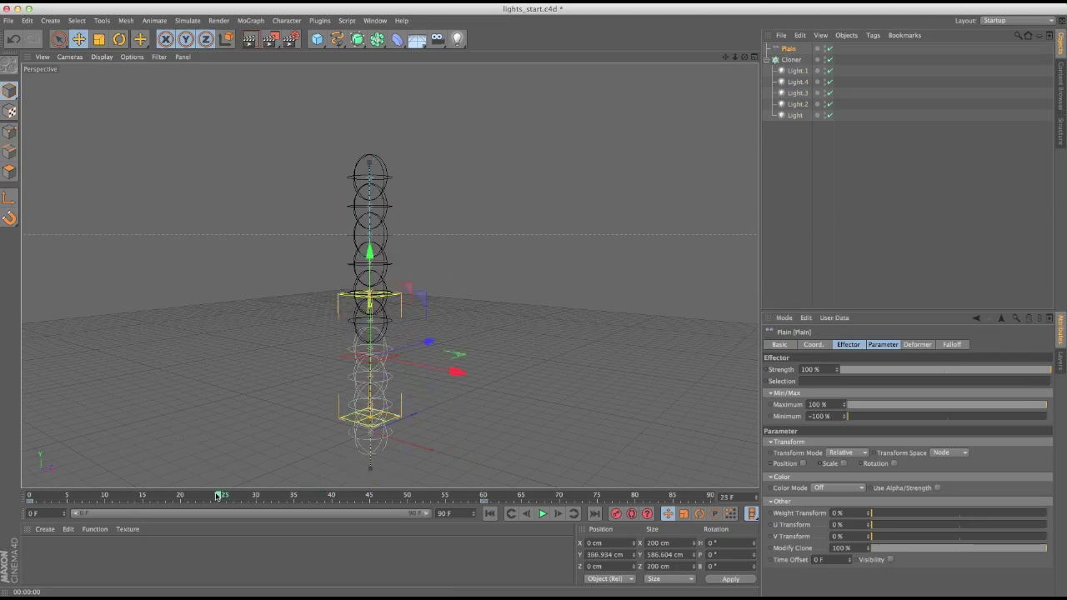
left_click_drag(217, 495, 319, 495)
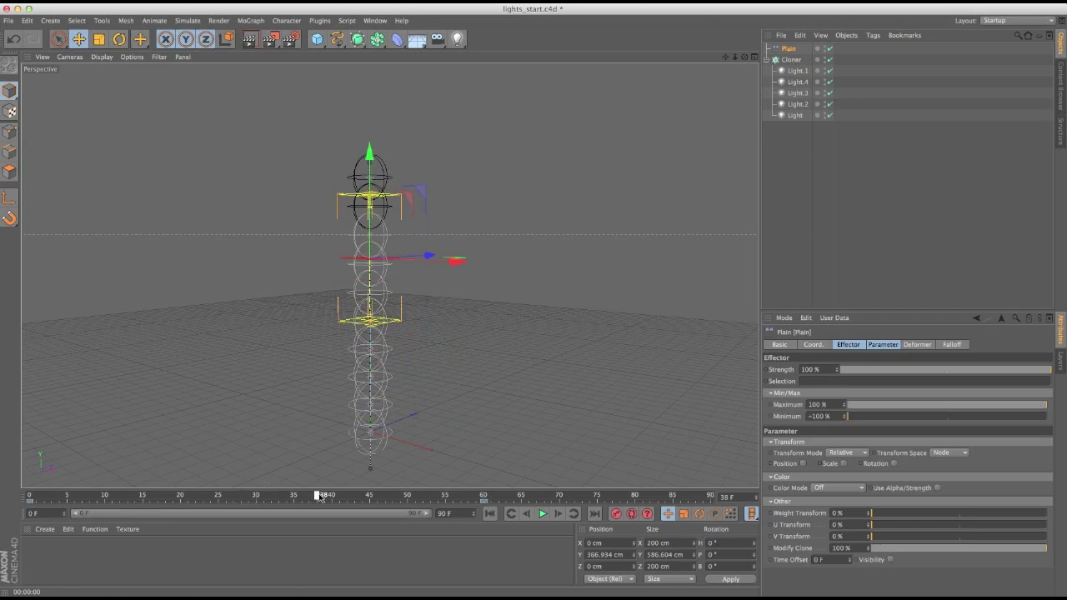
left_click(794, 104)
left_click(797, 93)
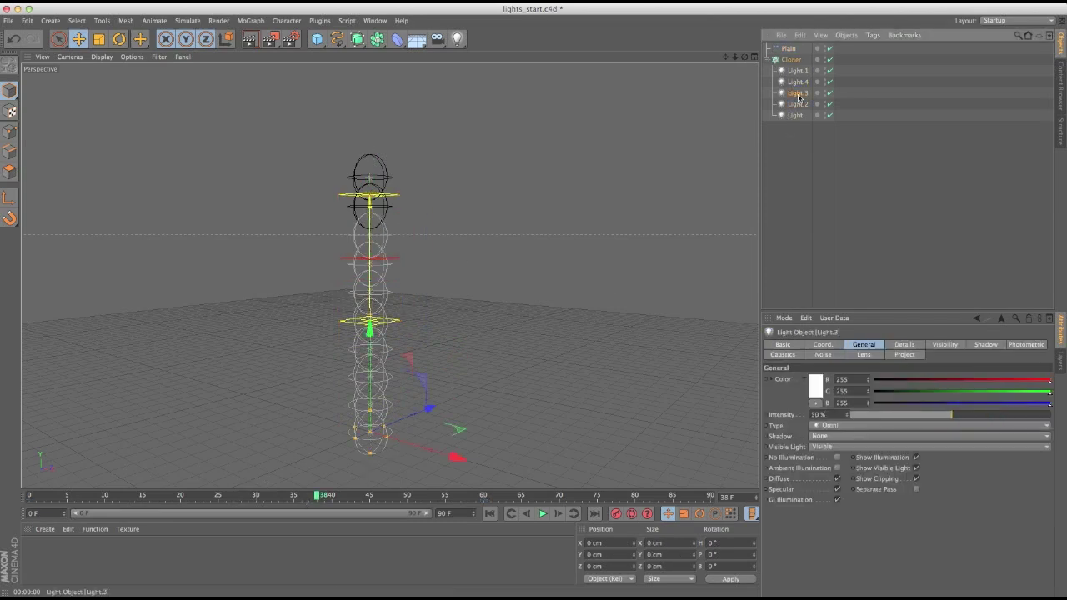
left_click(797, 83)
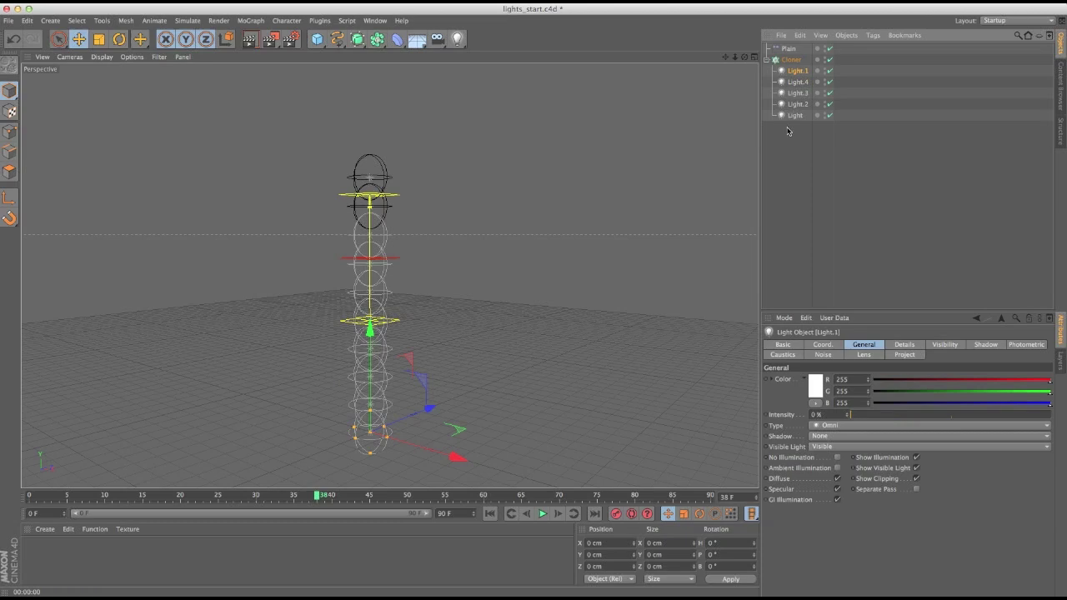
left_click(795, 114)
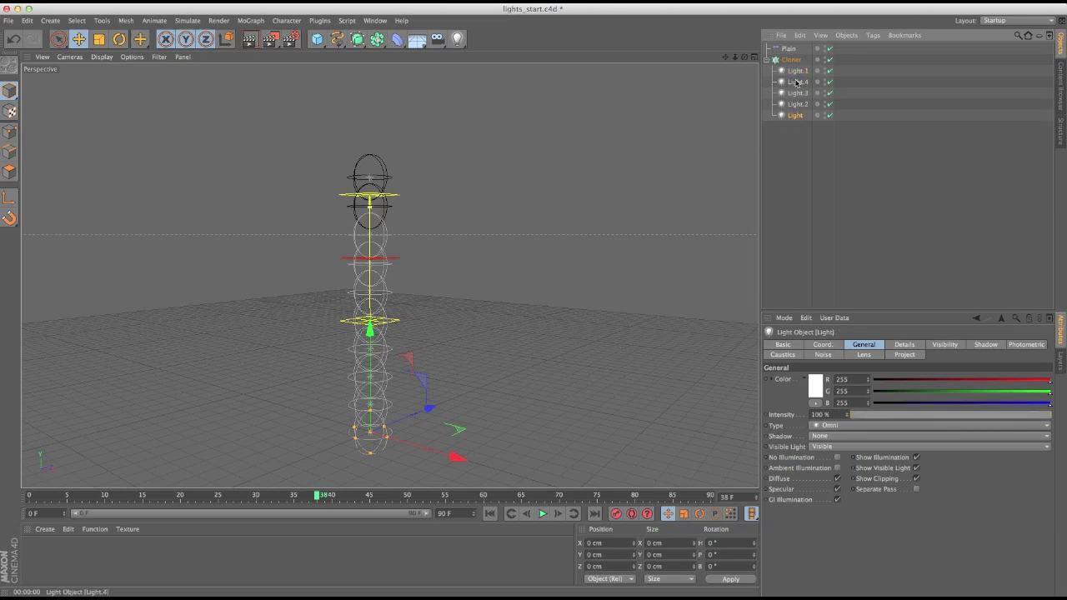
left_click(796, 83)
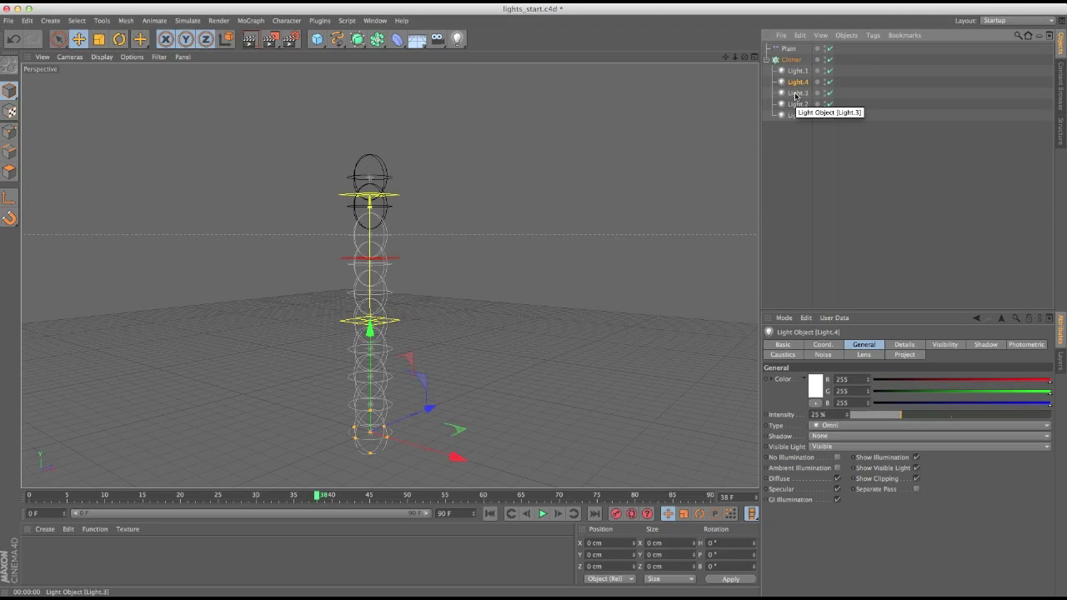
left_click(796, 115)
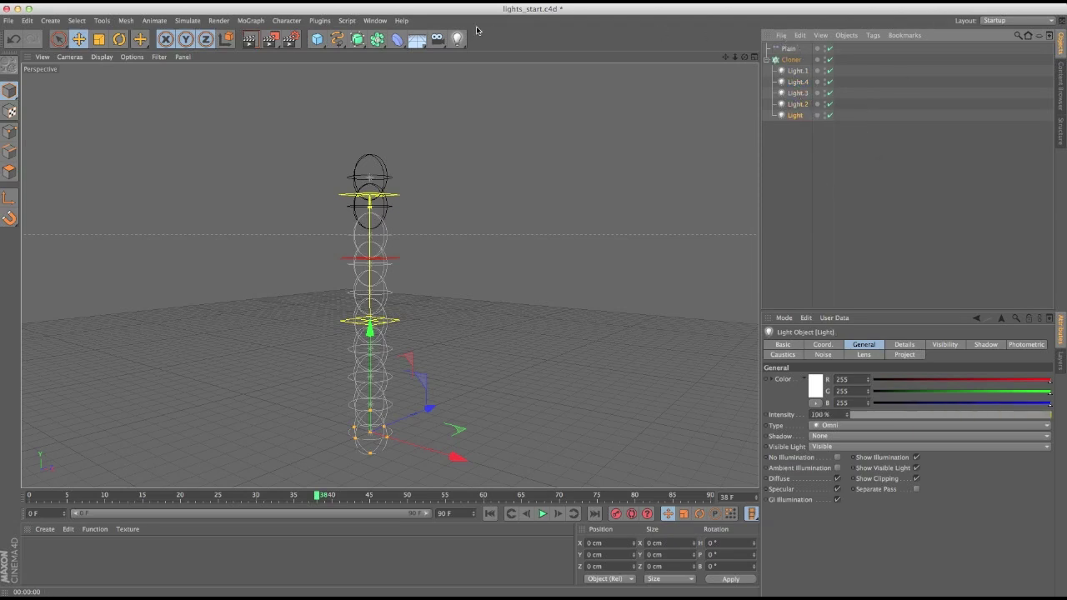
Switch to the open project soundmeter_start.c4d and render its perspective view
left_click(371, 21)
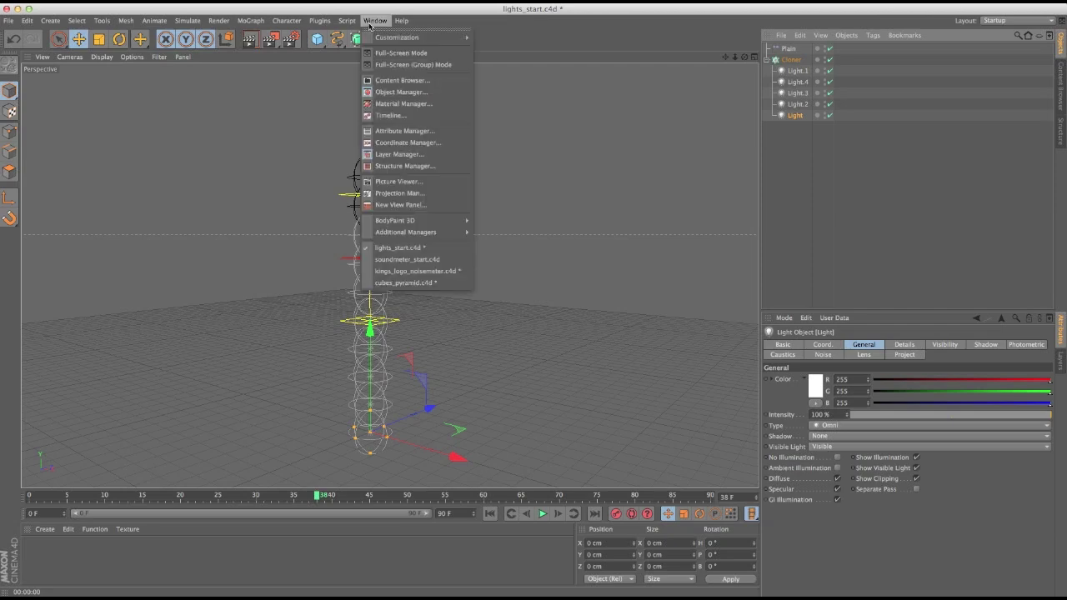
left_click(437, 260)
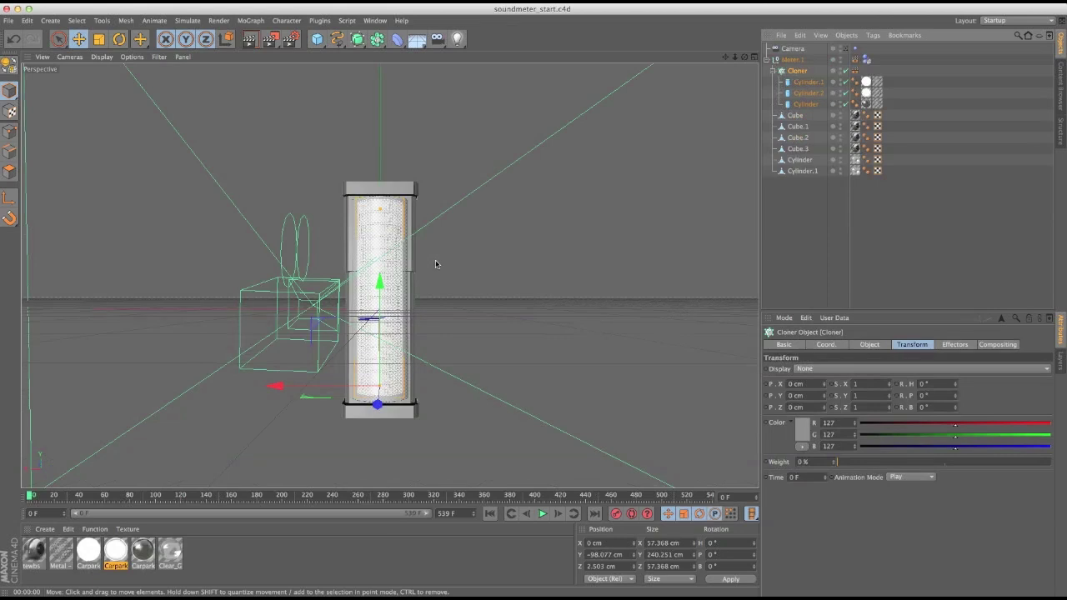
left_click(424, 359)
left_click(249, 39)
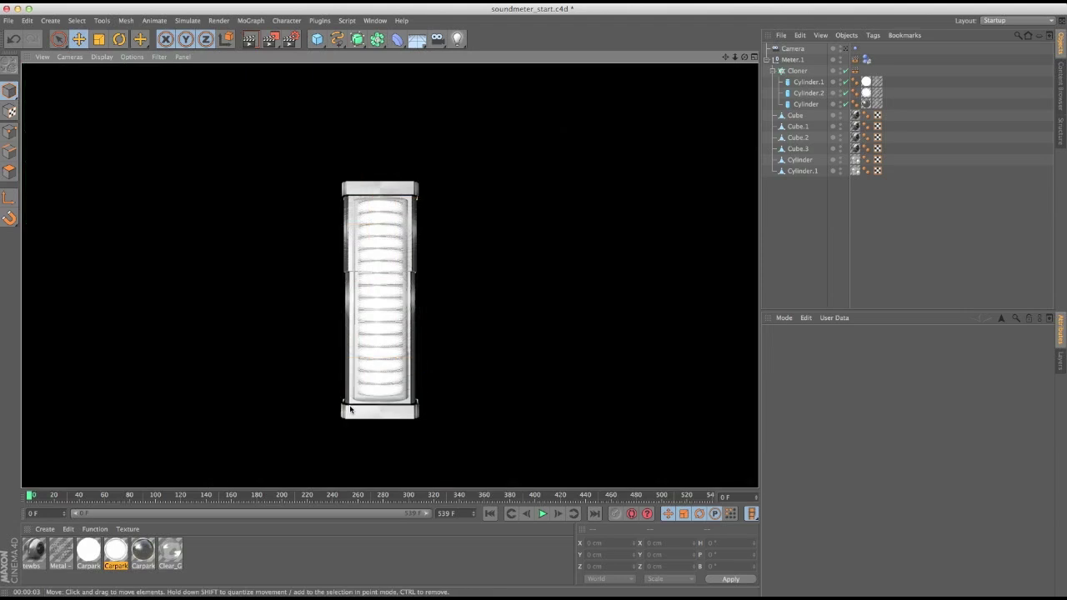
Check the texture tag on Cylinder.2 in the Cloner, try moving that cylinder in the Top view, and undo the move
left_click(810, 92)
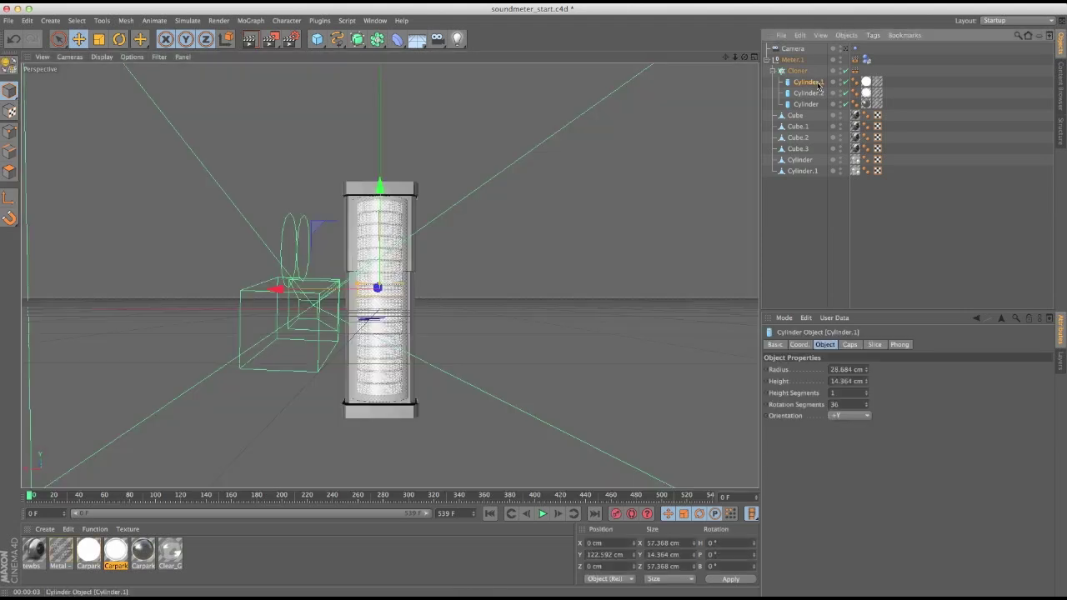
left_click(866, 92)
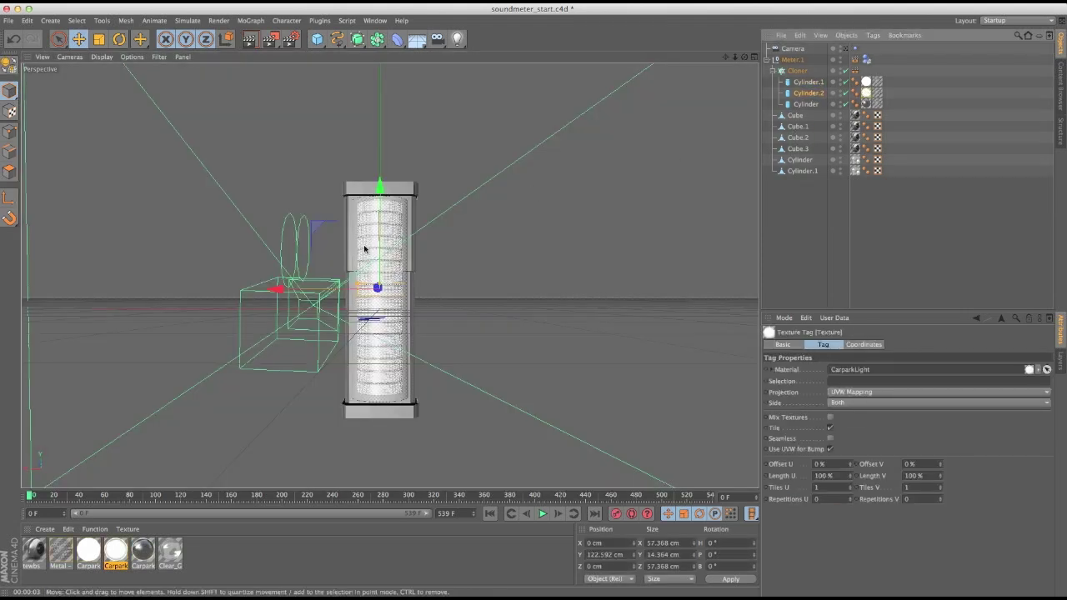
key("F2")
left_click_drag(383, 289, 405, 284)
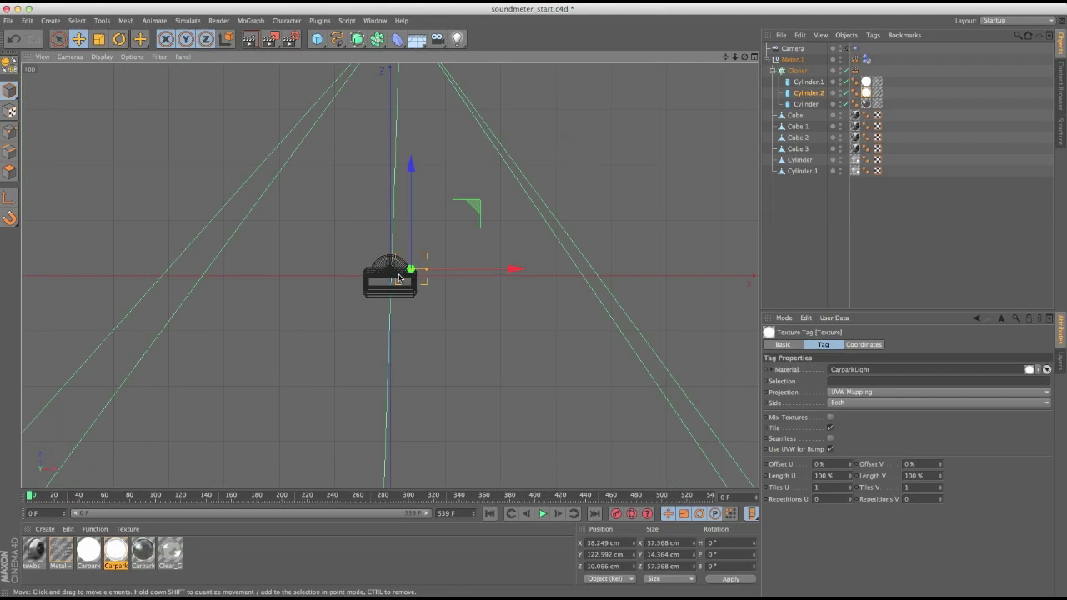
key("ctrl+z")
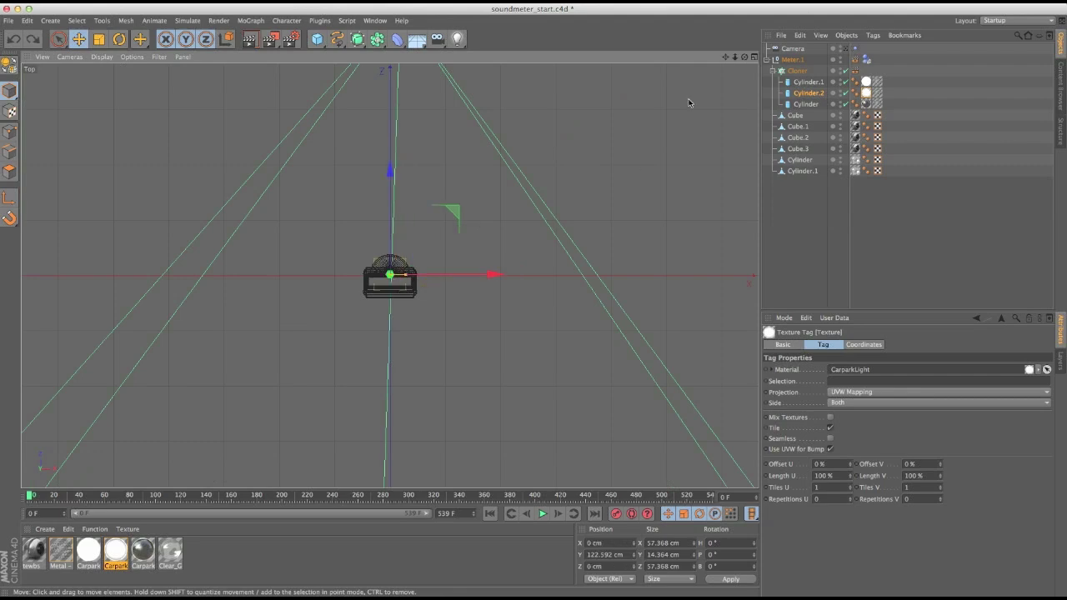
Test-render a close perspective view of the sound meter's cloned cylinders
left_click(753, 57)
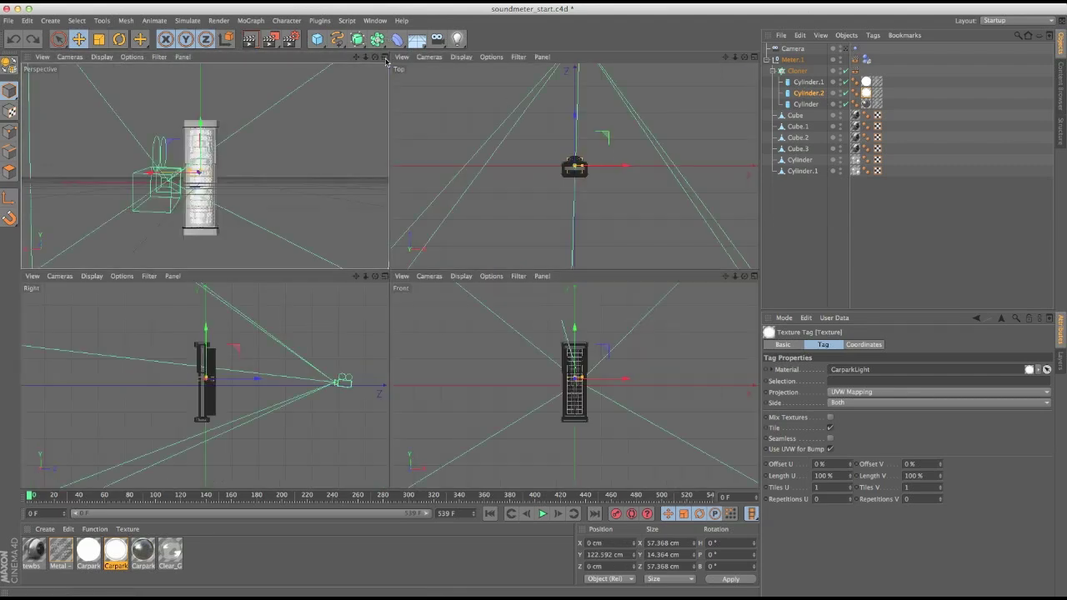
key("F1")
scroll(434, 275, "up", 6)
left_click(269, 39)
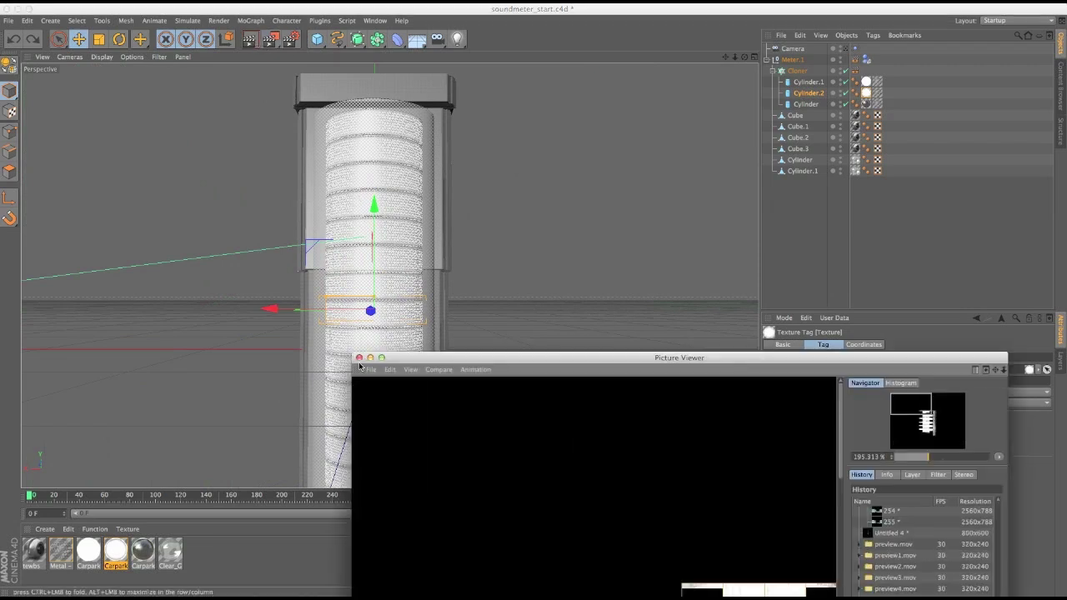
left_click(359, 358)
left_click(614, 214)
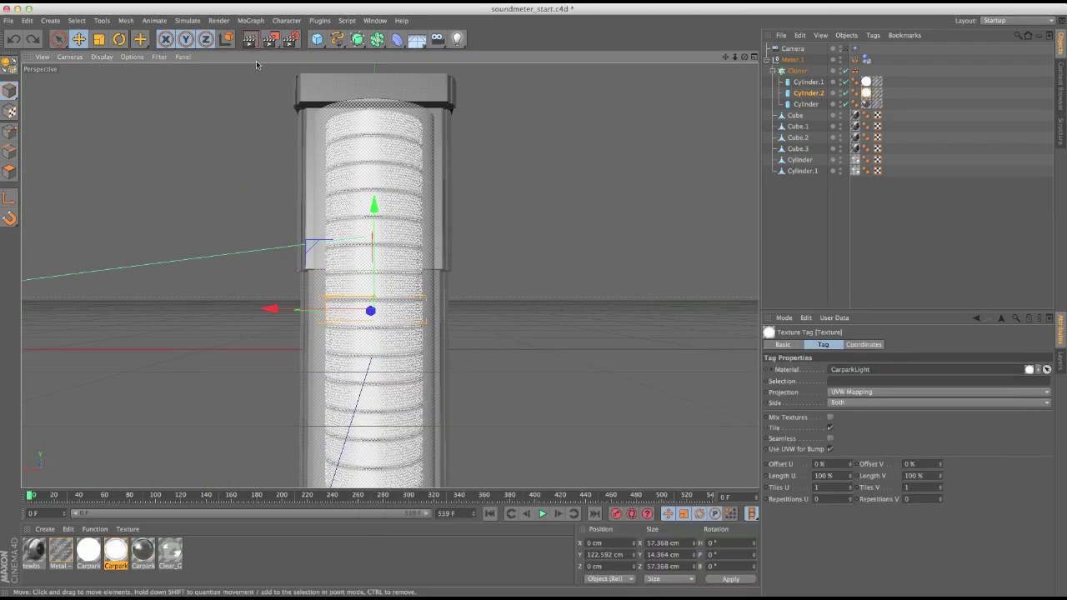
left_click(249, 39)
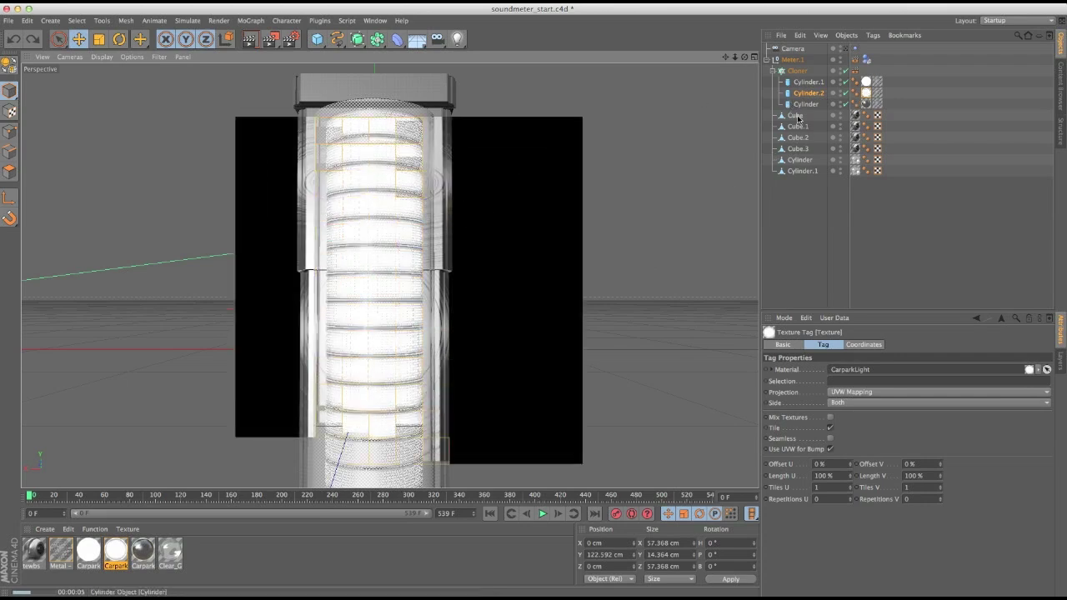
mouse_move(476, 242)
left_mouse_down("alt")
mouse_move(441, 259)
mouse_move(428, 252)
mouse_move(395, 300)
mouse_move(404, 294)
left_mouse_up("alt")
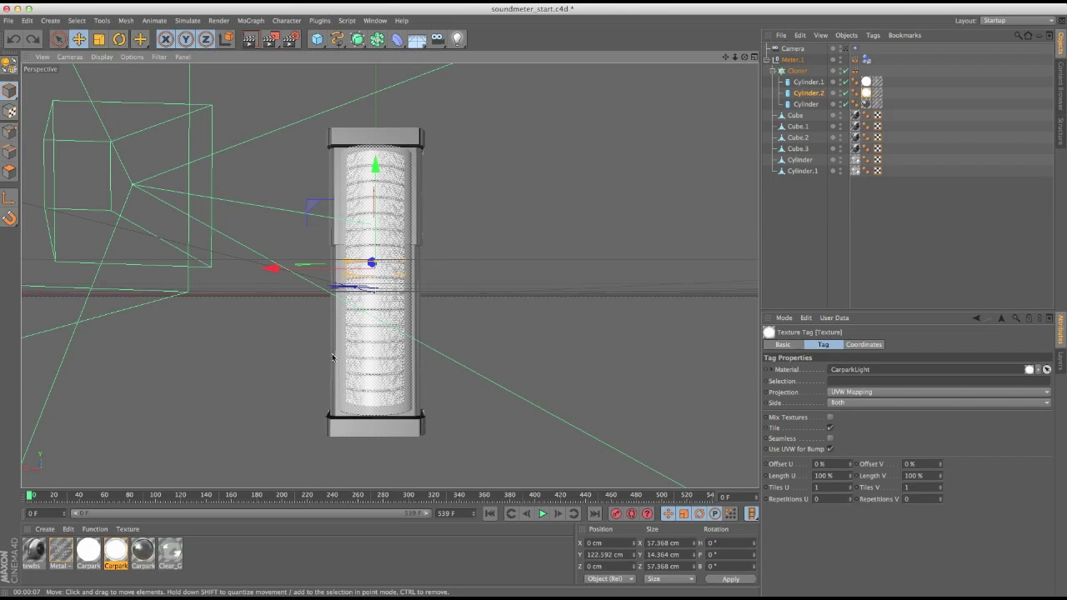
Compare the luminance settings of the three CarparkLight materials used by the cylinders under the Cloner
left_click(795, 73)
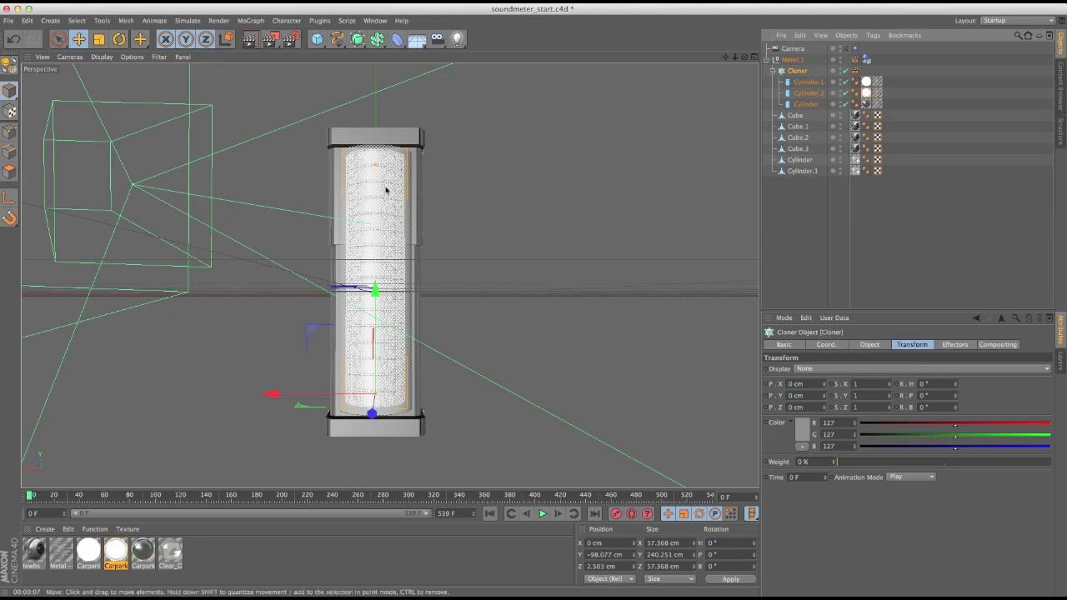
left_click_drag(386, 210, 388, 324, "alt")
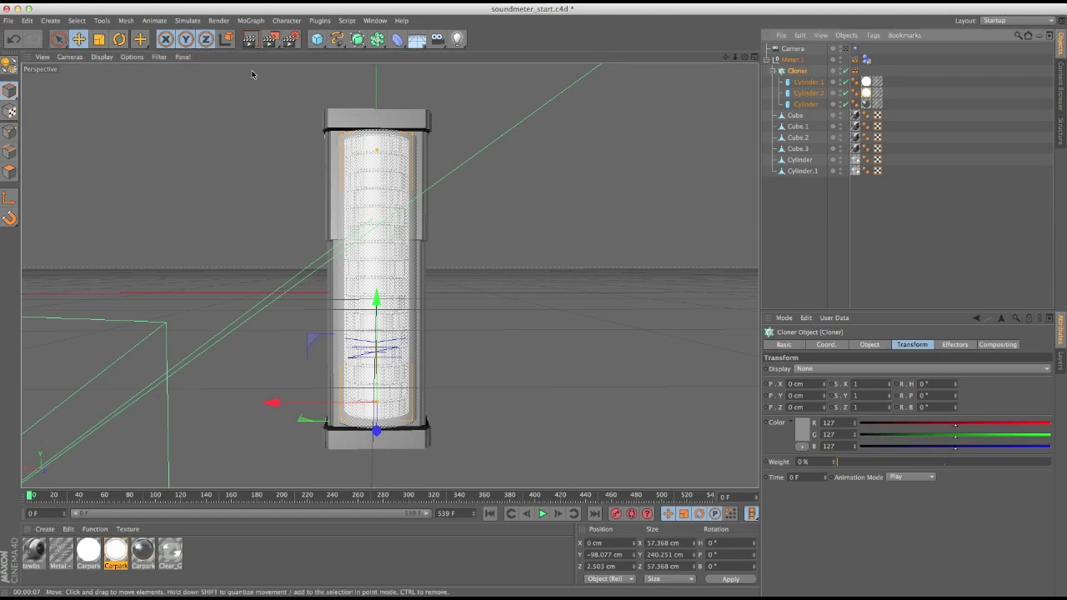
left_click(806, 82)
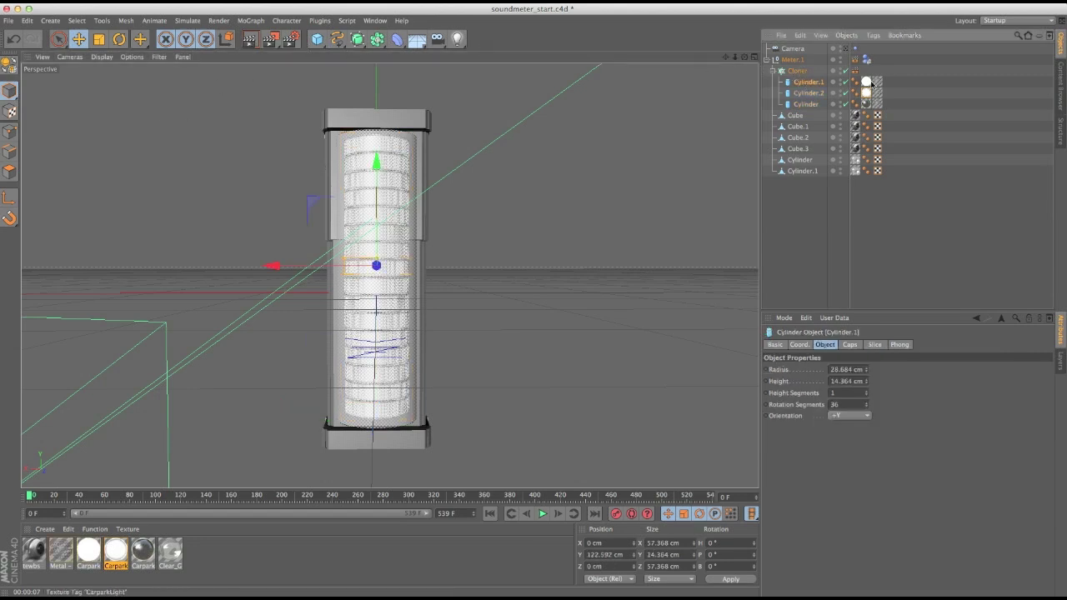
left_click(866, 81)
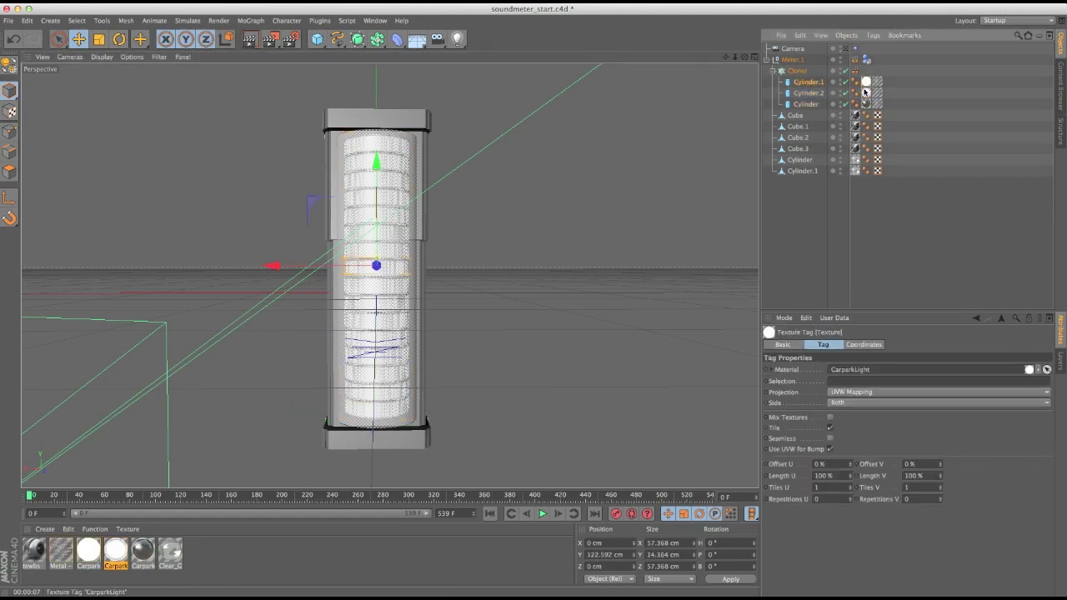
double_click(89, 554)
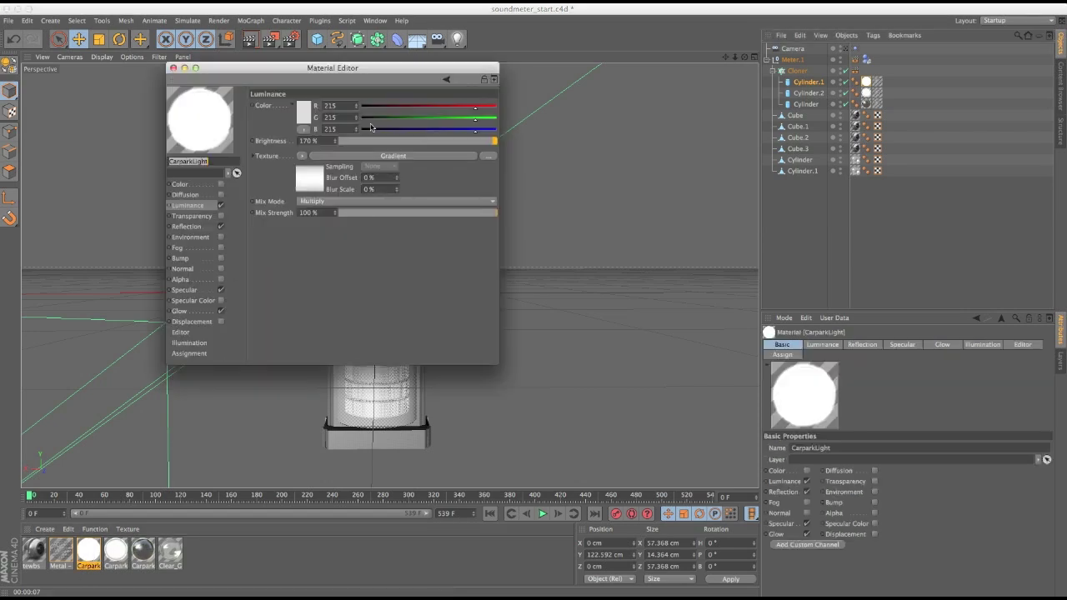
left_click(120, 557)
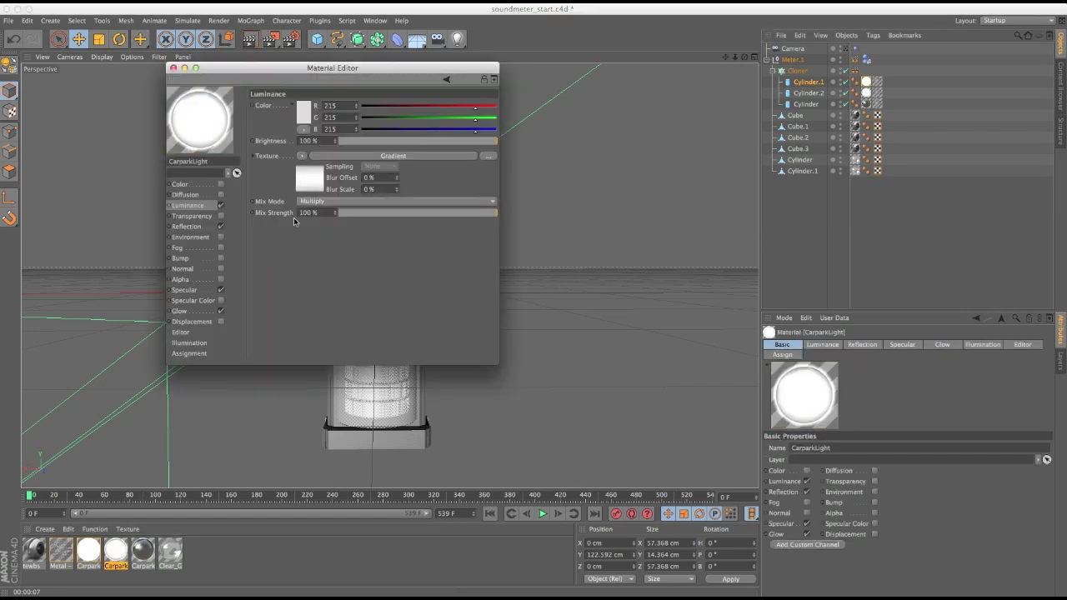
left_click(146, 555)
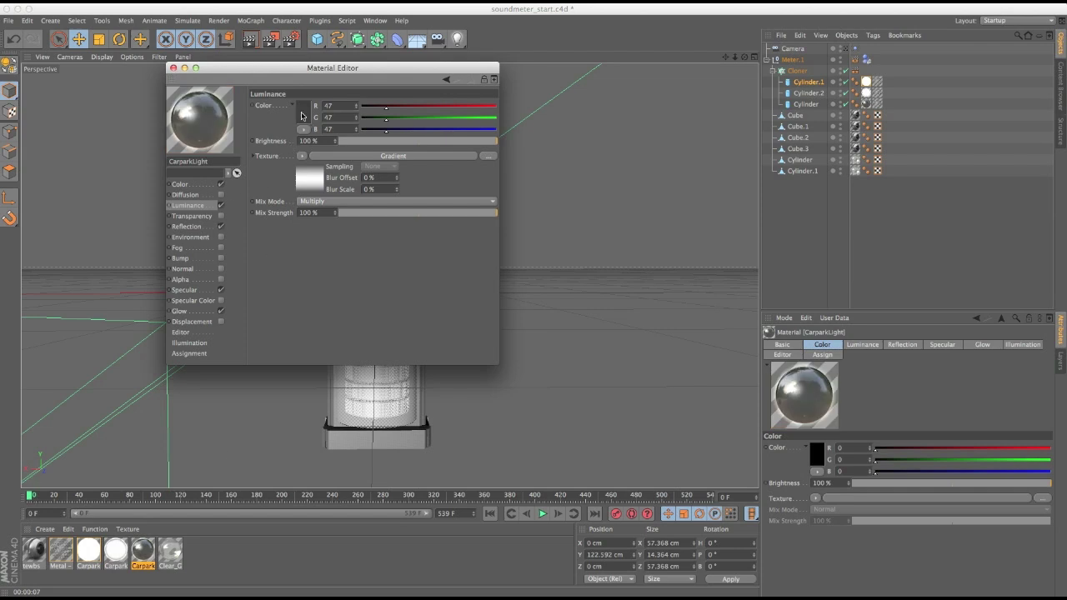
left_click_drag(300, 73, 641, 174)
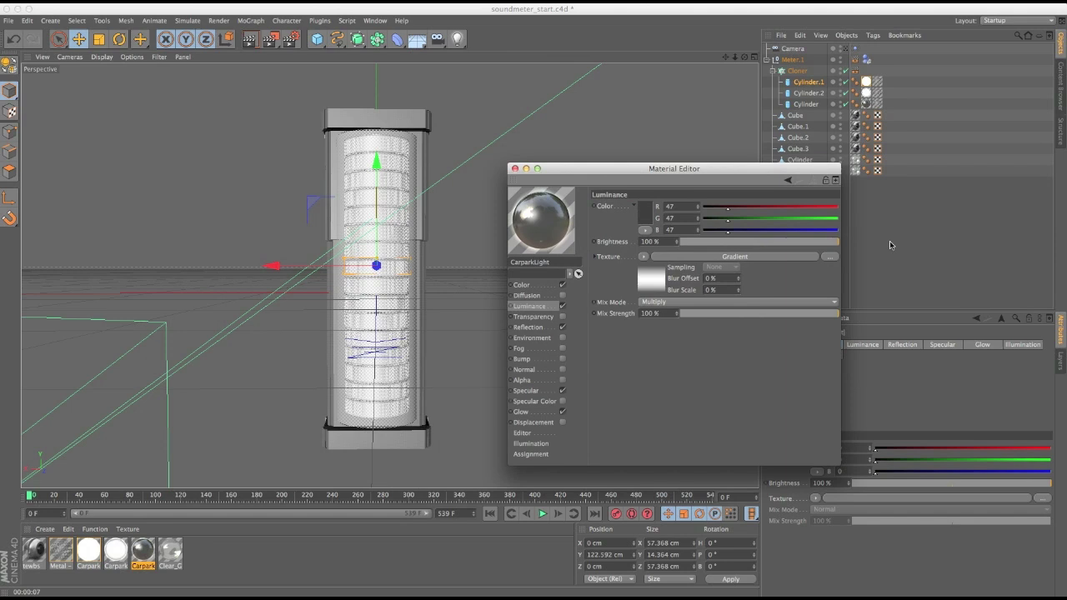
left_click(515, 170)
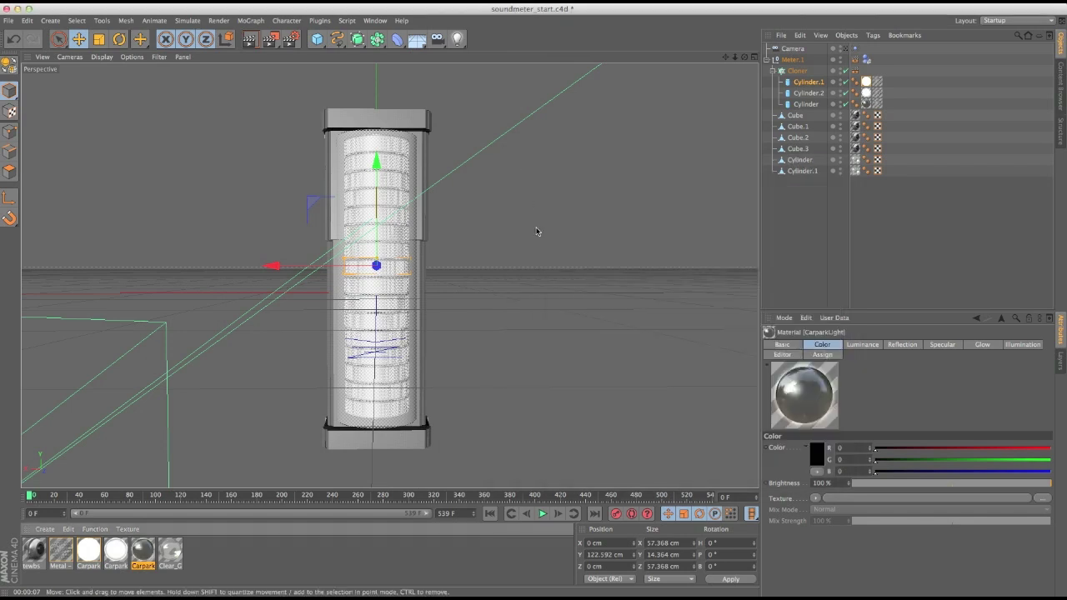
Add a Plain effector to the Cloner and check that it is in the Cloner's effector list
left_click(797, 71)
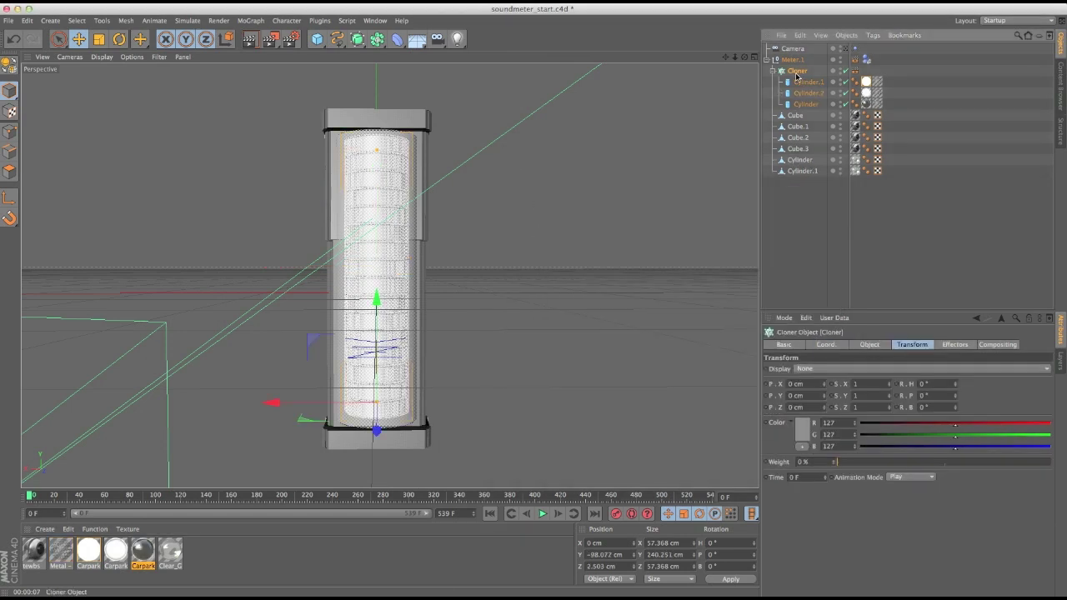
left_click(869, 344)
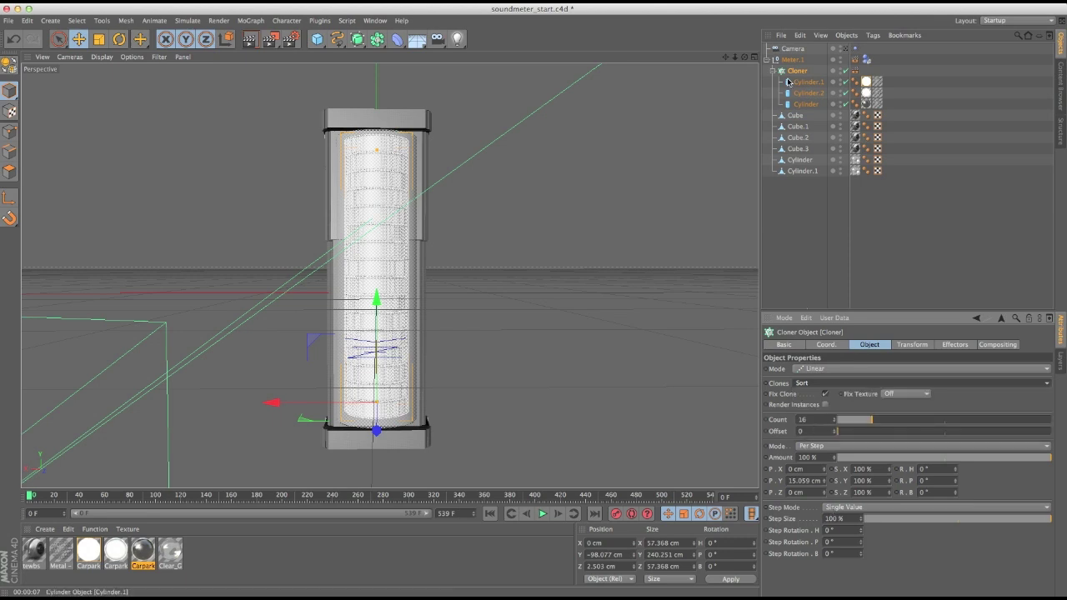
left_click(219, 20)
mouse_move(250, 21)
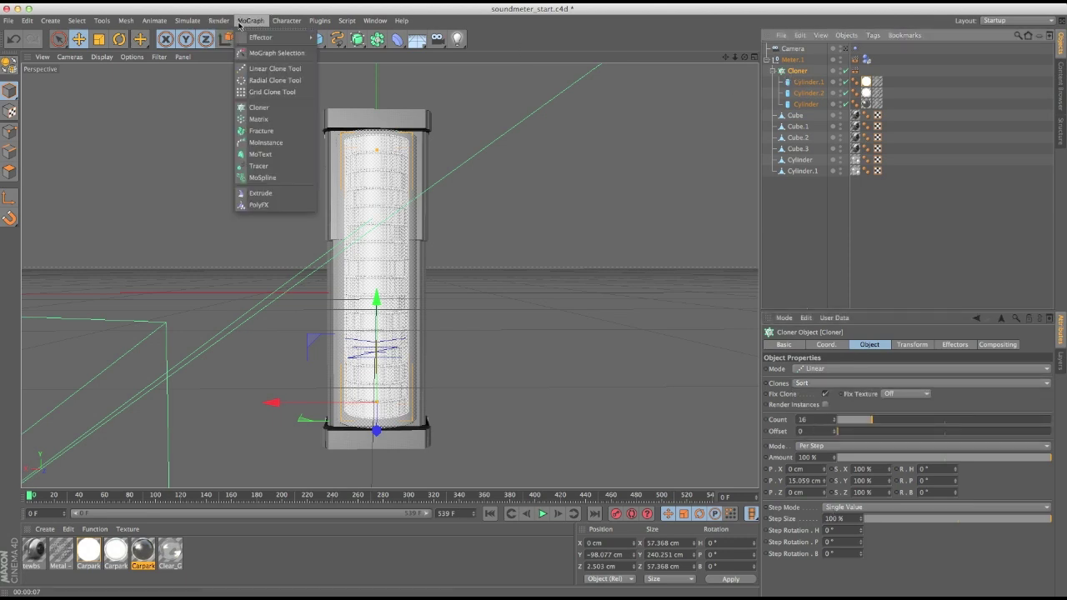
mouse_move(287, 37)
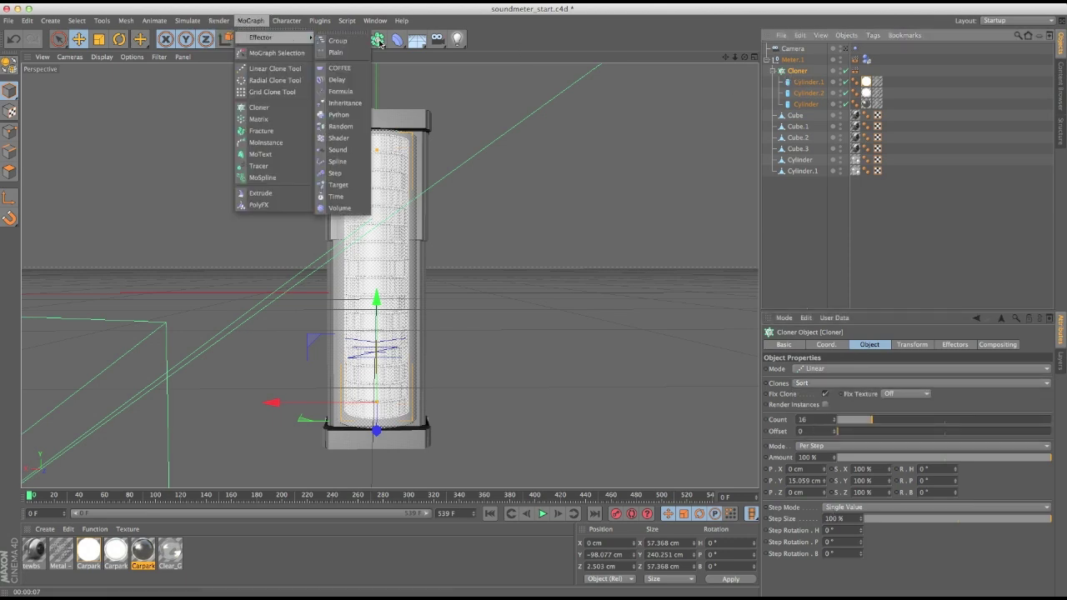
left_click(336, 53)
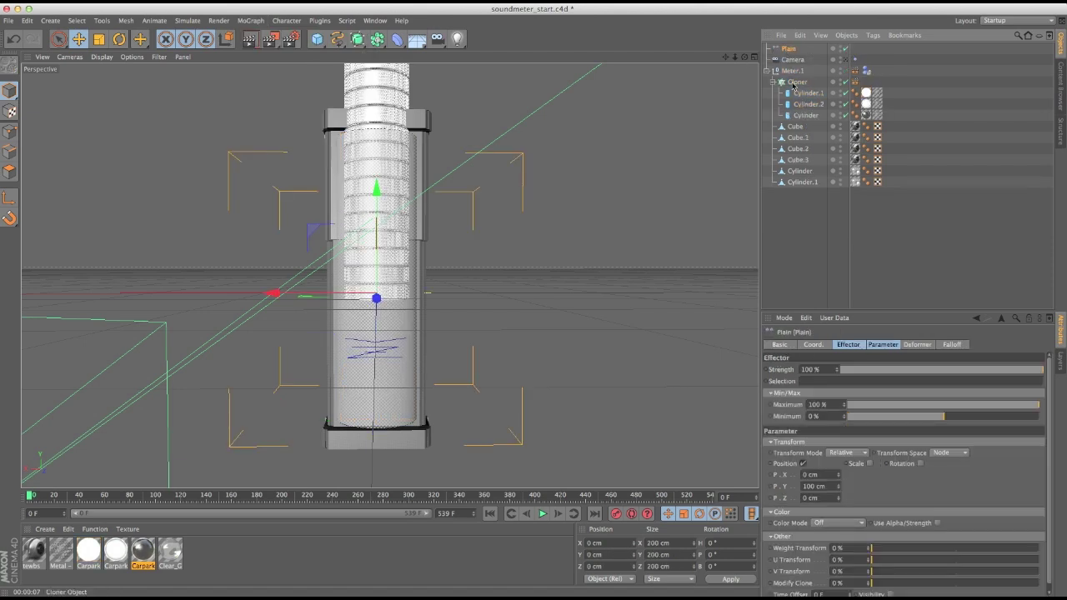
left_click(794, 83)
left_click(993, 344)
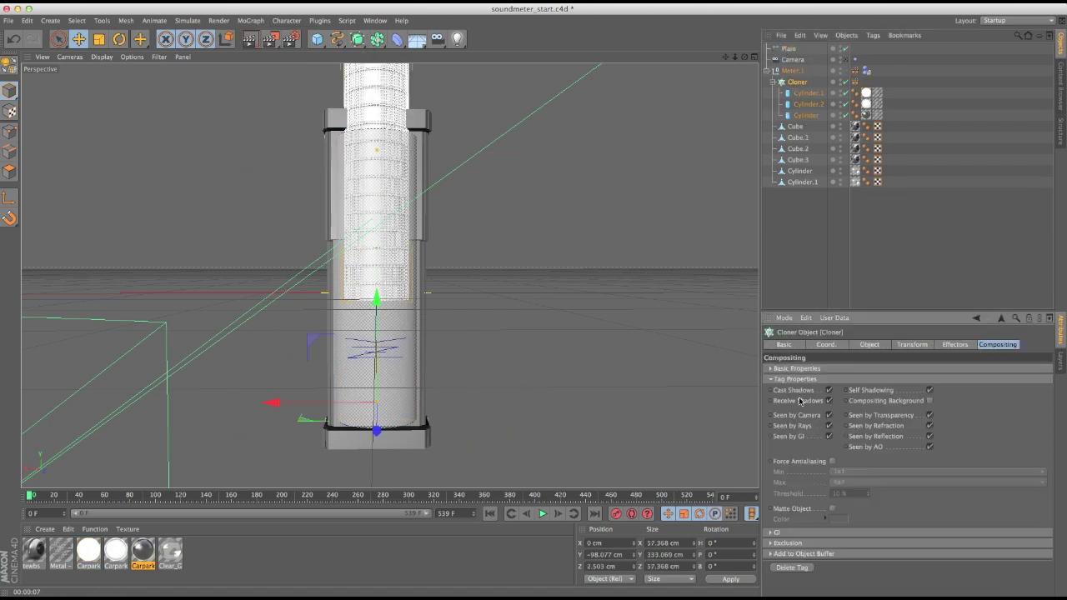
left_click(955, 345)
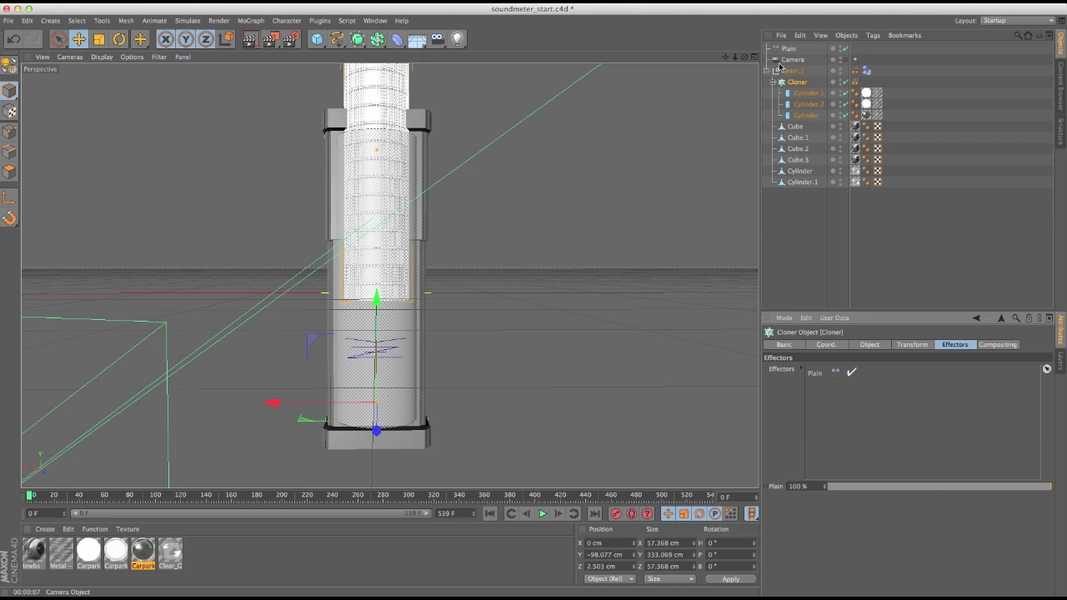
Disable the Plain effector's position transform and set its Modify Clone to 100%
left_click(786, 49)
left_click(802, 389)
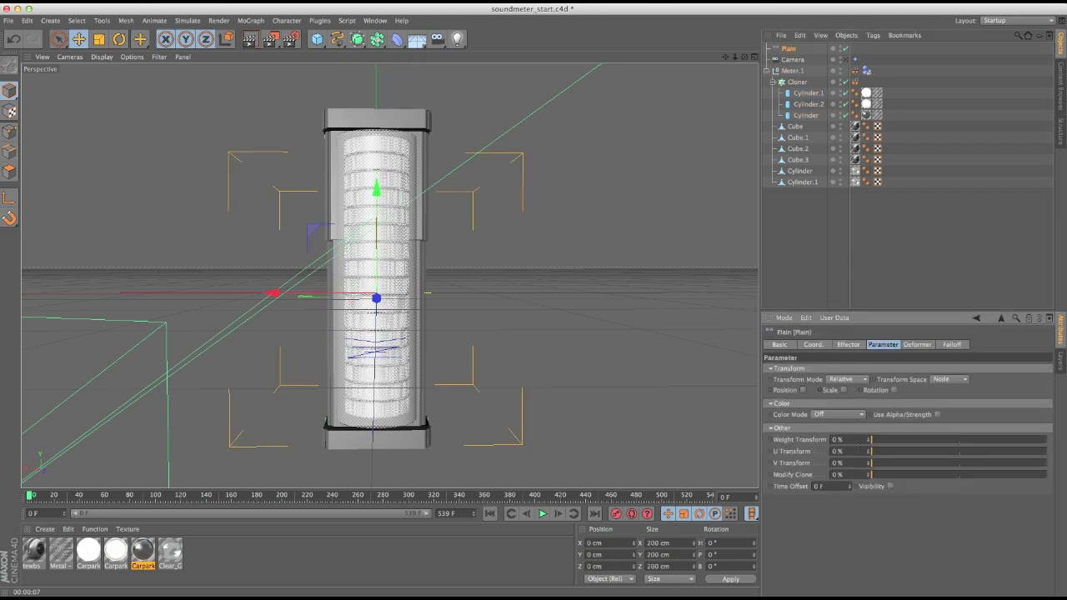
left_click_drag(883, 475, 1064, 469)
Give the Plain effector a Linear falloff oriented +Y and test-render it with the effector at about Y -12 cm
left_click(952, 345)
left_click(811, 369)
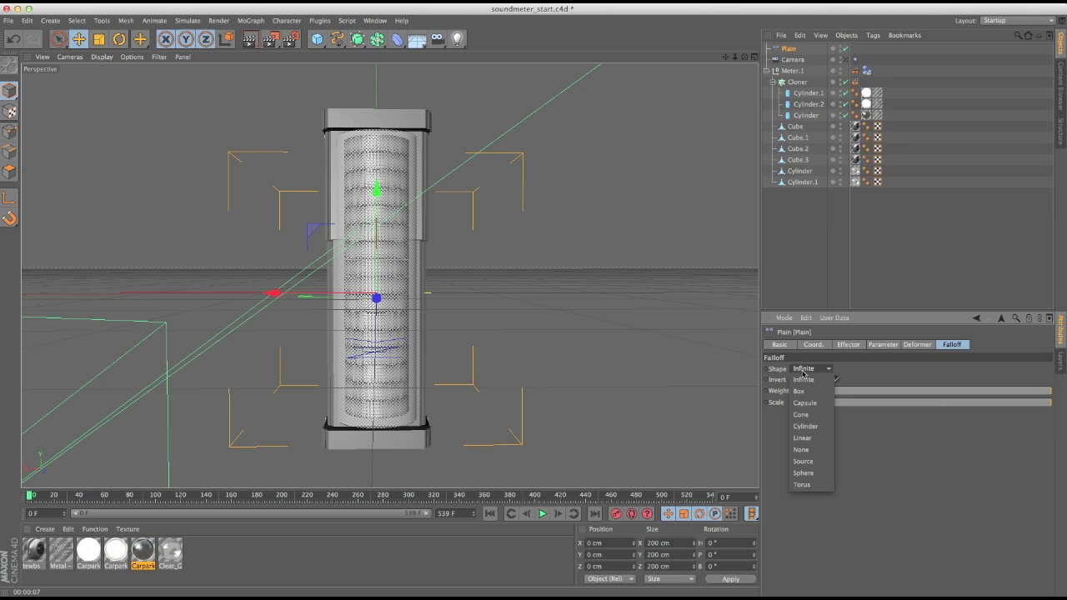
left_click(801, 440)
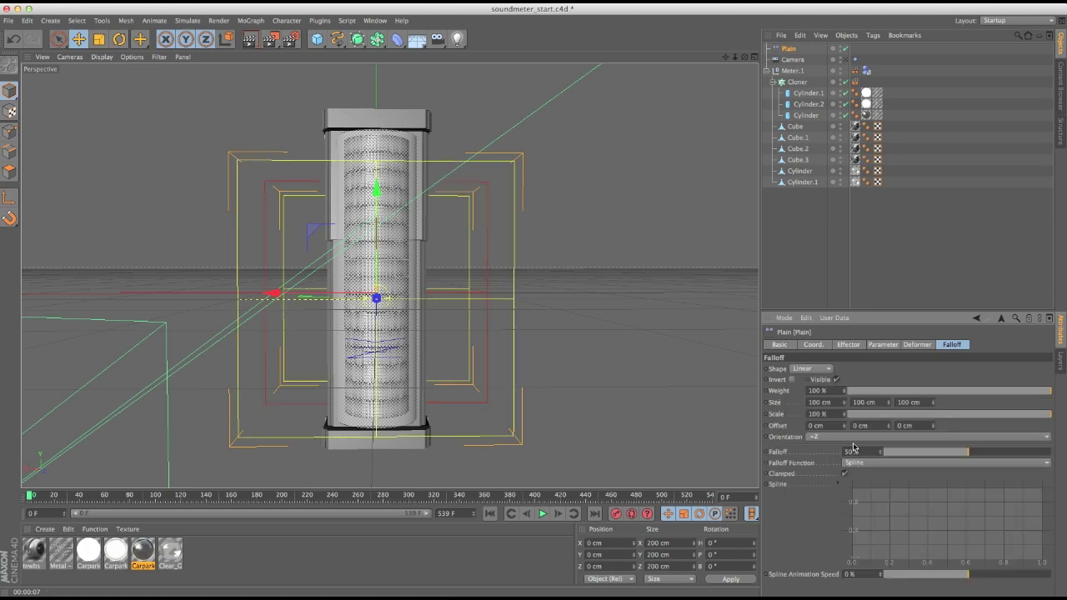
left_click(852, 437)
left_click(844, 473)
left_click_drag(381, 231, 375, 237)
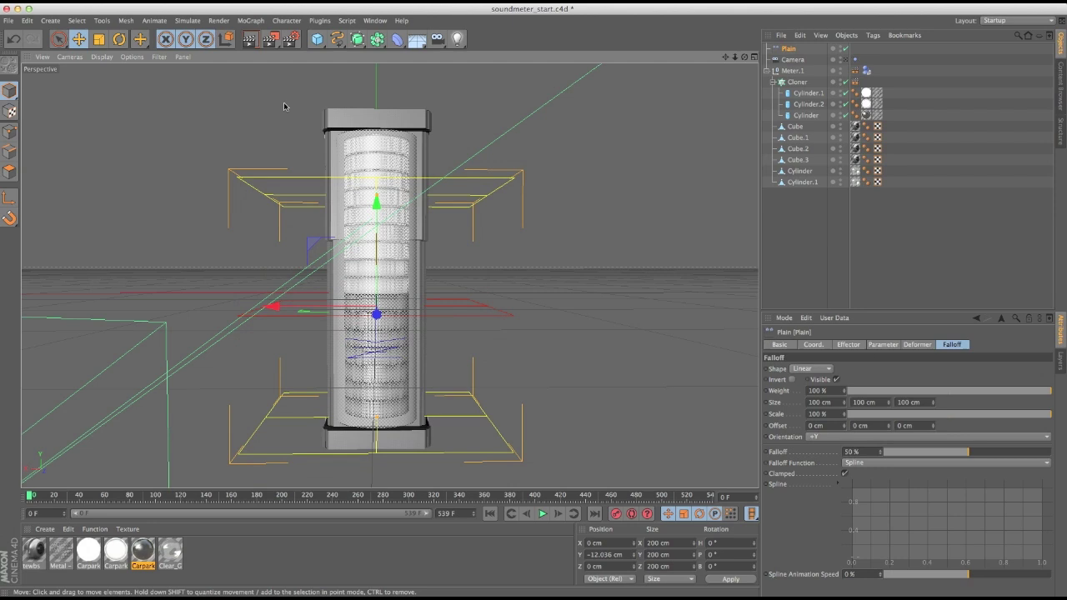
left_click(246, 46)
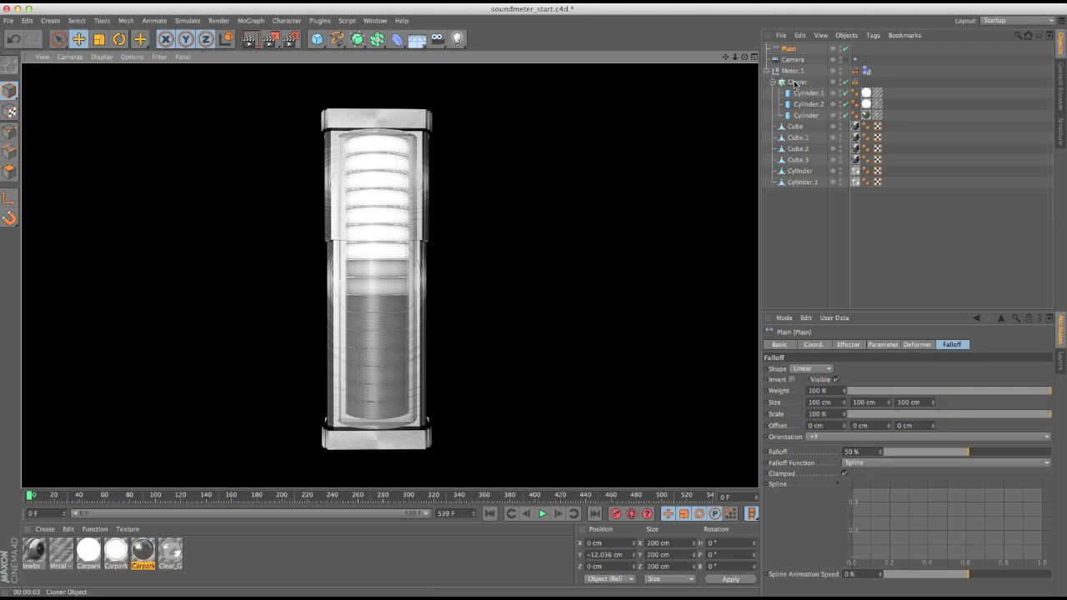
Set the falloff orientation to -Y with a Y size of about 58 cm, and test-render with the effector at about Y 65 cm
left_click(788, 48)
left_click(814, 439)
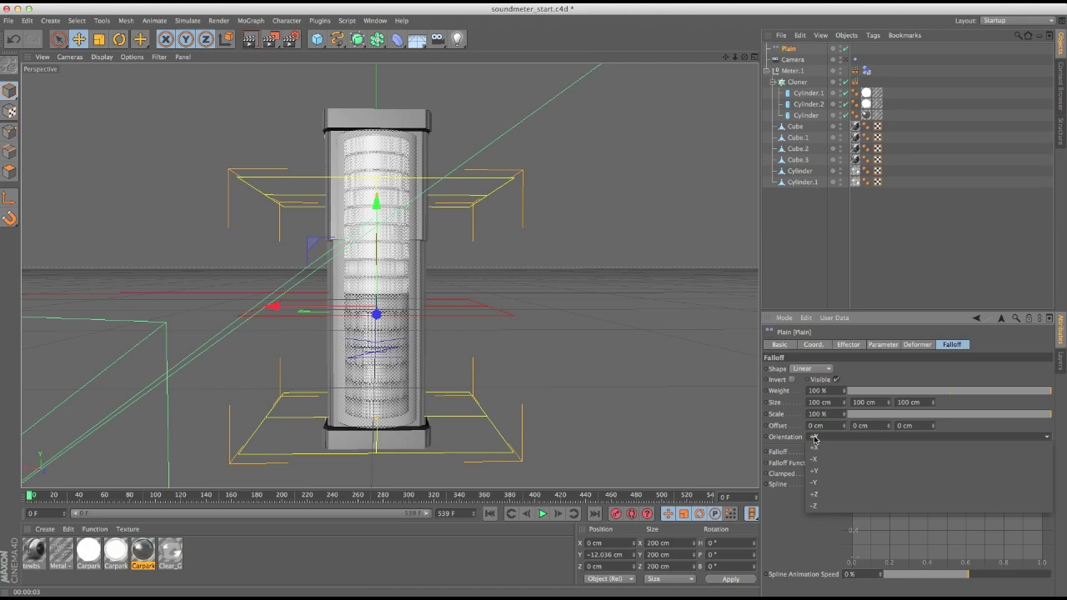
left_click(825, 483)
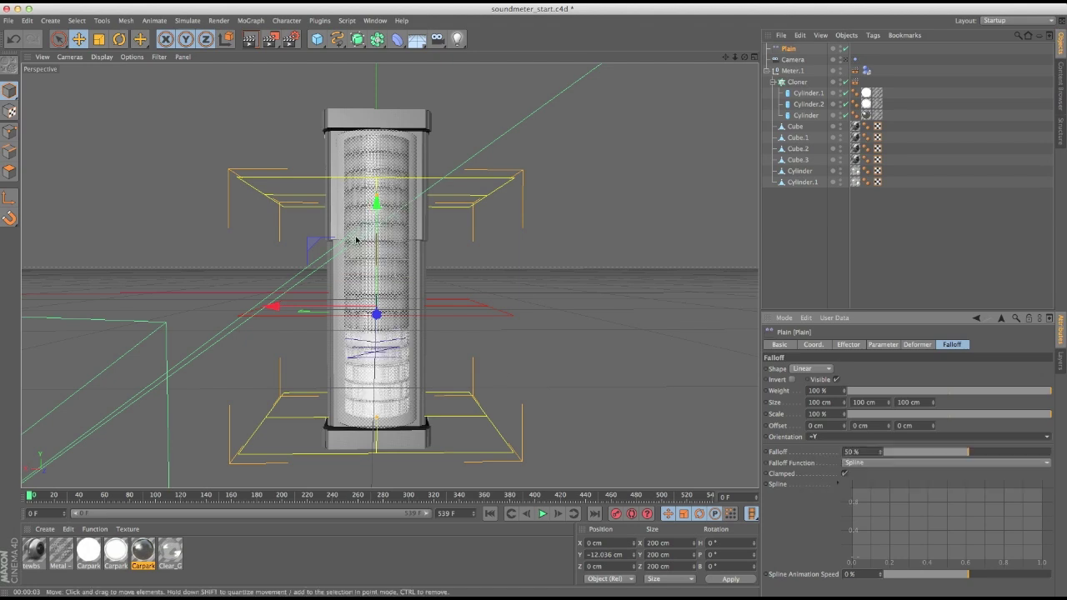
left_click_drag(377, 250, 389, 73)
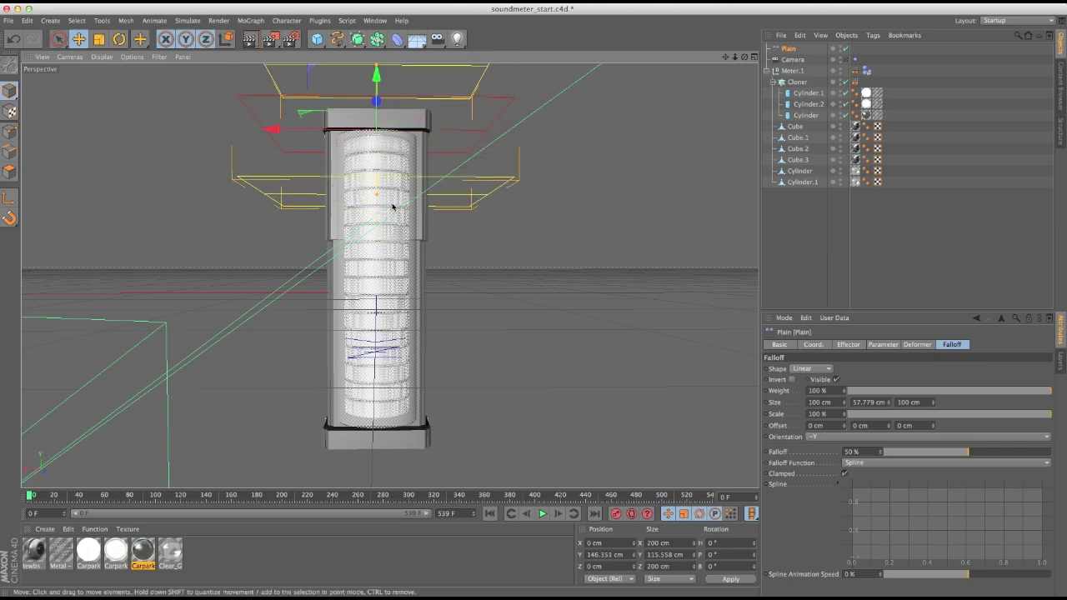
left_click_drag(393, 262, 389, 281, "alt")
left_click_drag(373, 72, 373, 132)
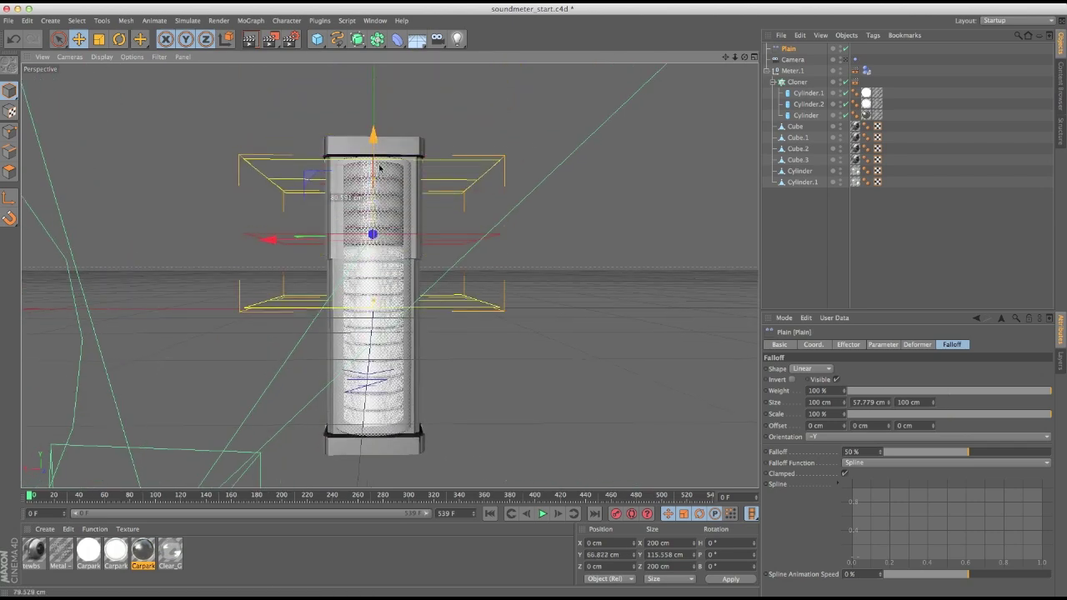
left_click(249, 39)
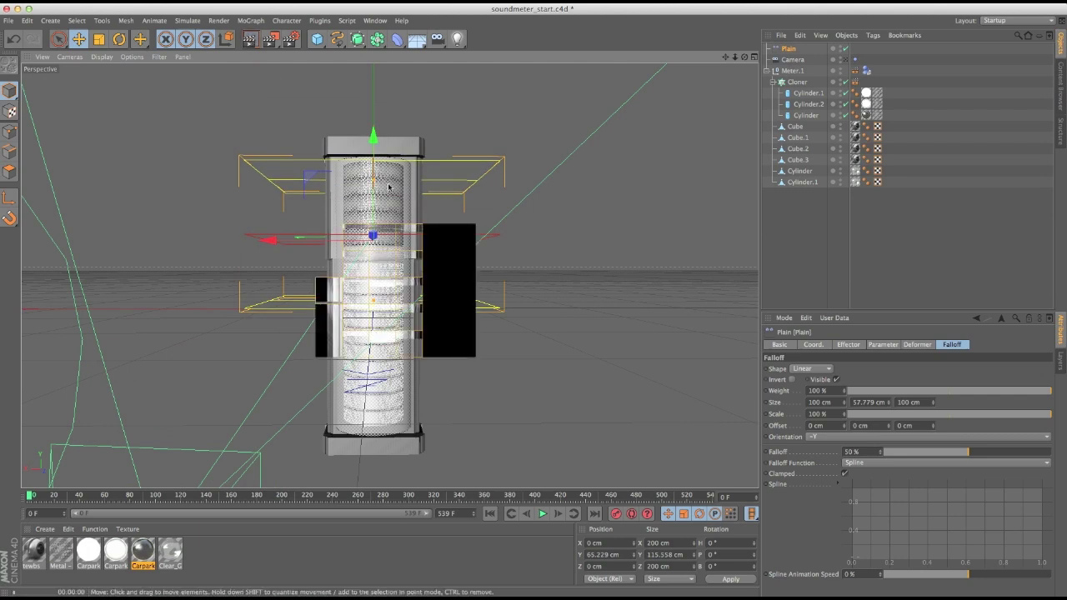
Duplicate Cylinder.2 inside the Cloner, placing the copy between it and the dark Cylinder, and select the copy's texture tag
left_click(813, 105)
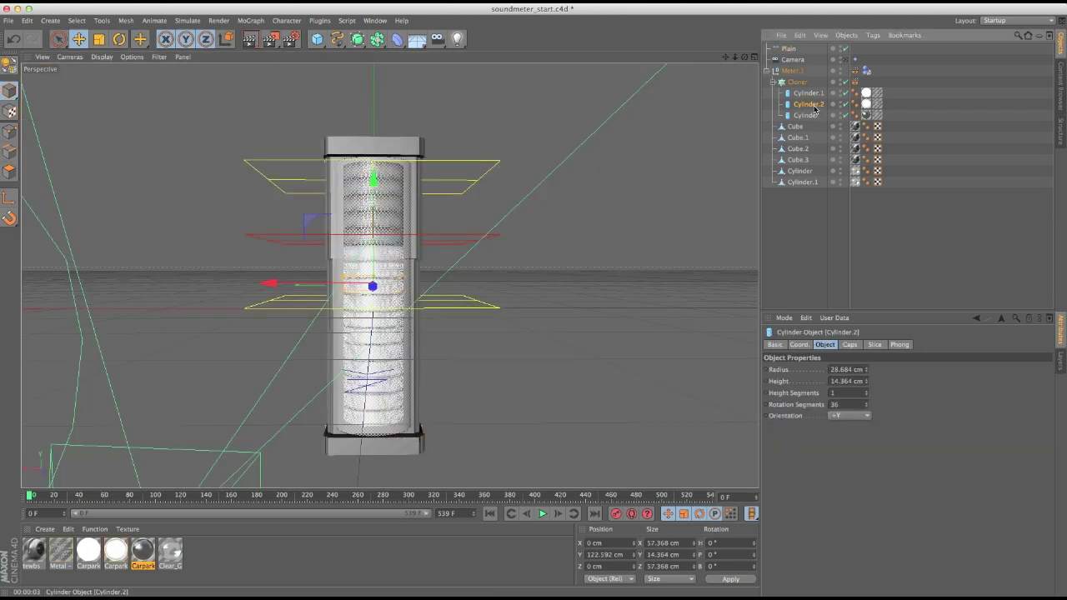
left_click_drag(814, 108, 814, 112, "ctrl")
left_click(867, 115)
Duplicate the 100% brightness CarparkLight material and lower the copy's luminance brightness to about 57%
left_click(116, 555)
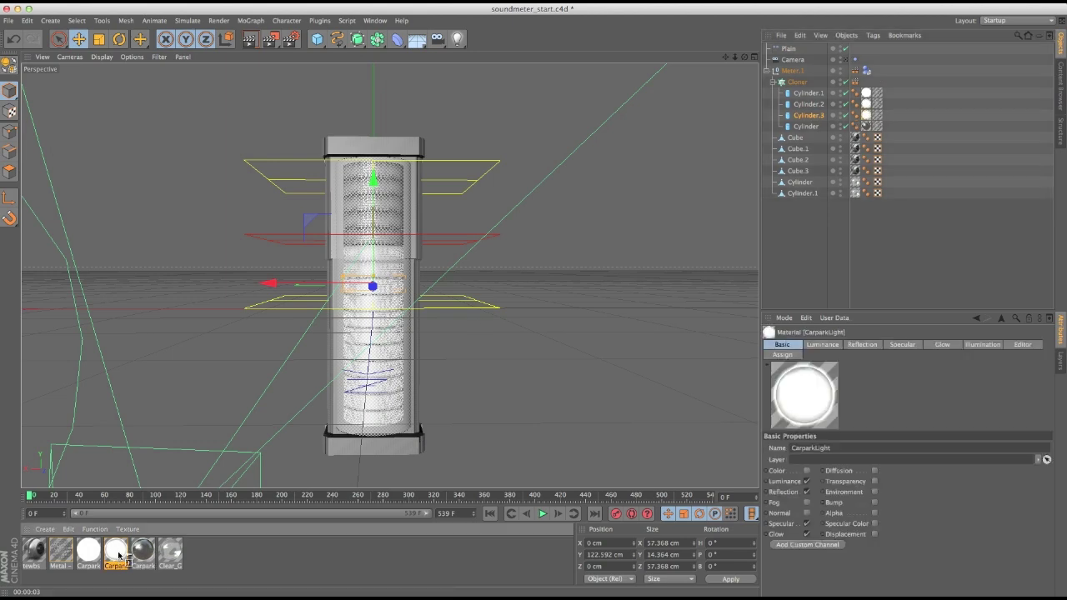
left_click_drag(116, 554, 143, 554, "ctrl")
double_click(142, 554)
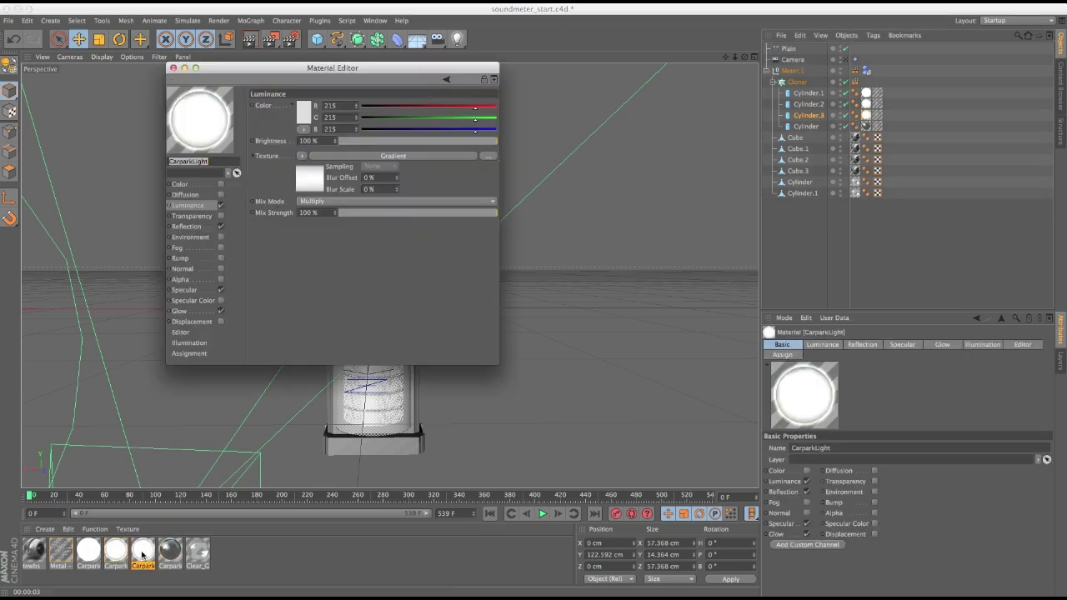
left_click(445, 142)
left_click_drag(446, 144, 433, 142)
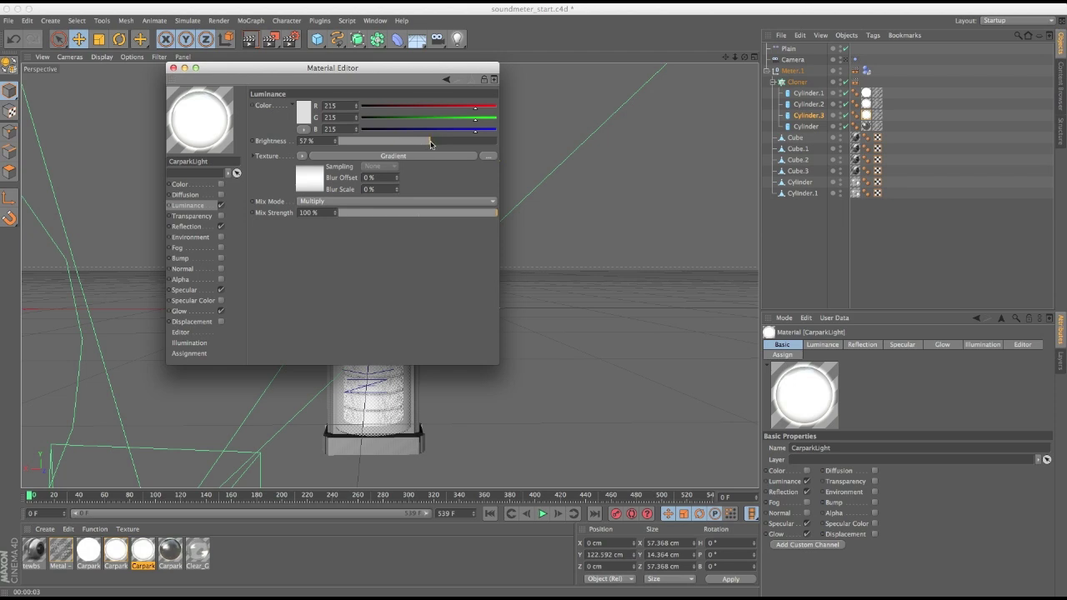
Replace Cylinder.3's material with the dimmed CarparkLight copy and test-render the meter
left_click(173, 67)
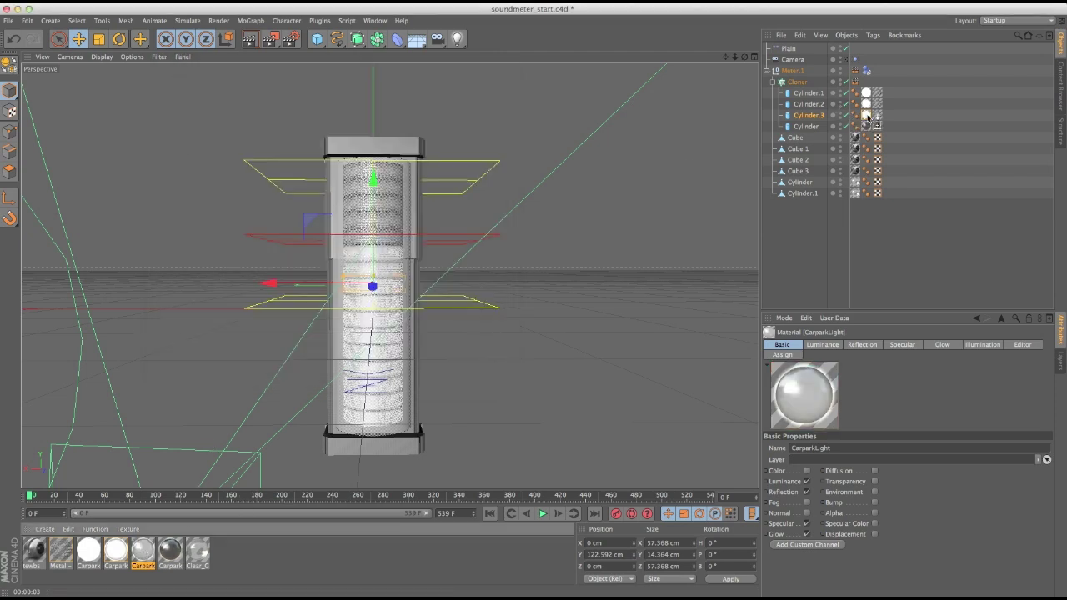
key("ctrl+r")
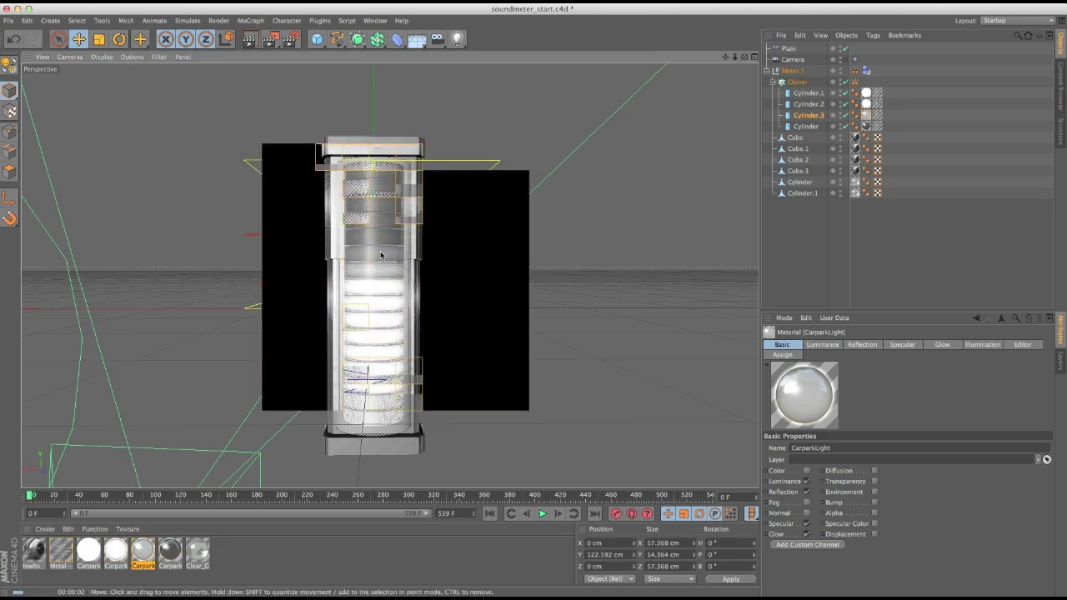
Darken the luminance colour of the darkest CarparkLight material to RGB 24, 24, 24 and test-render the meter
double_click(171, 555)
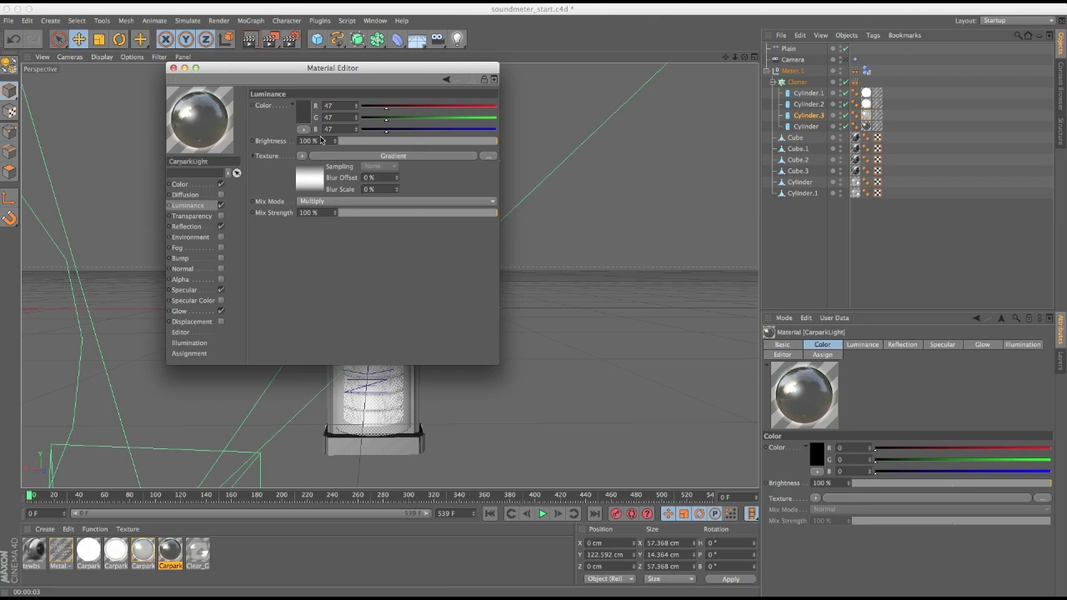
left_click(302, 121)
left_click_drag(244, 138, 240, 140)
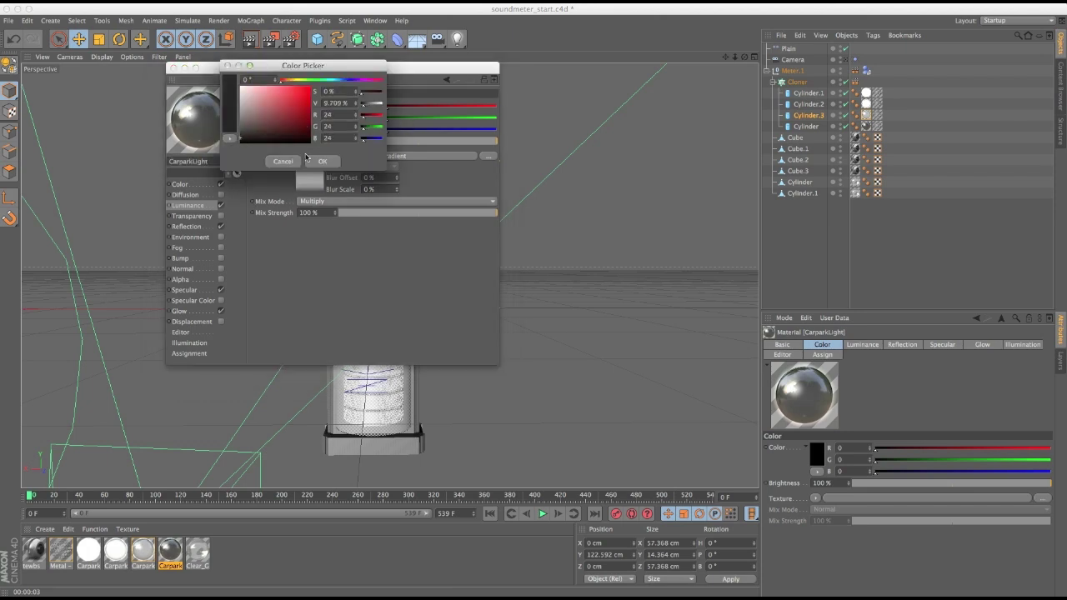
left_click(322, 161)
left_click(173, 67)
left_click(248, 40)
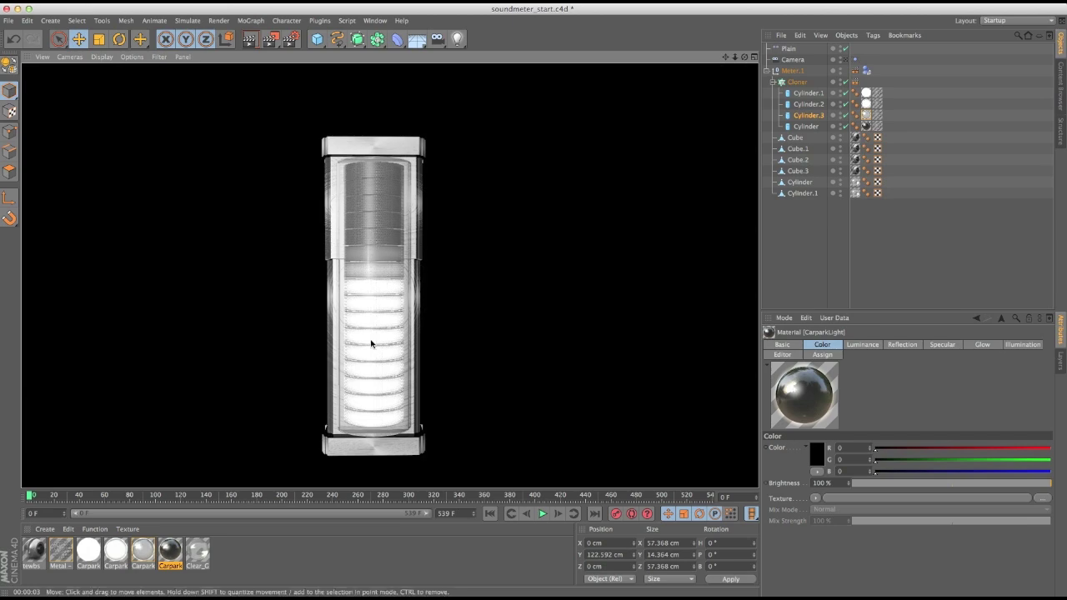
Move the Plain effector down and up through the meter, leaving it below the base at about Y -122 cm
left_click(356, 230)
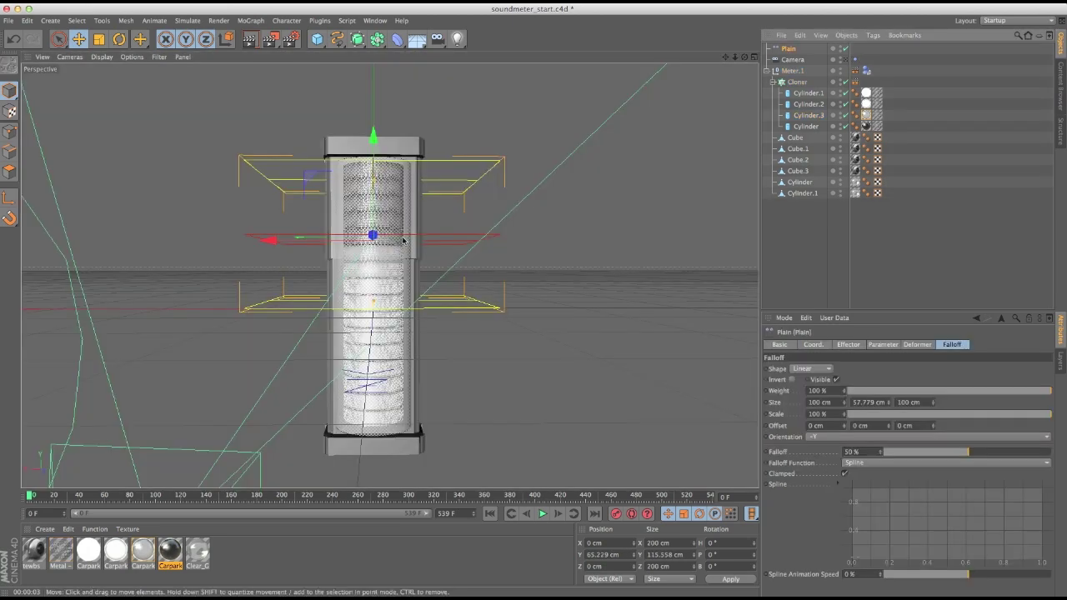
left_click_drag(372, 194, 396, 334)
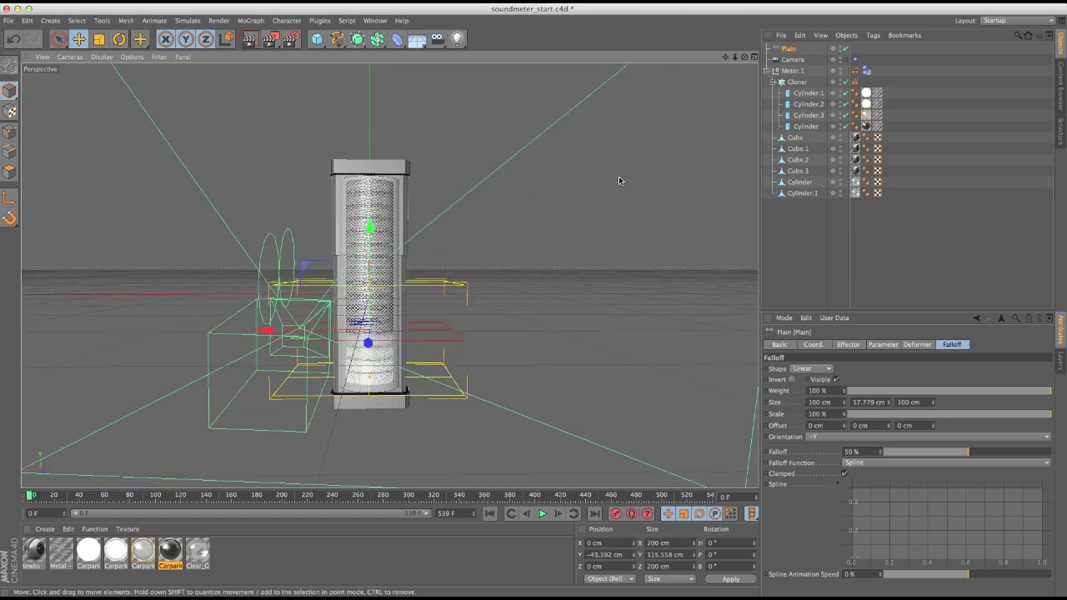
left_click_drag(369, 239, 375, 163)
left_click_drag(368, 212, 368, 363)
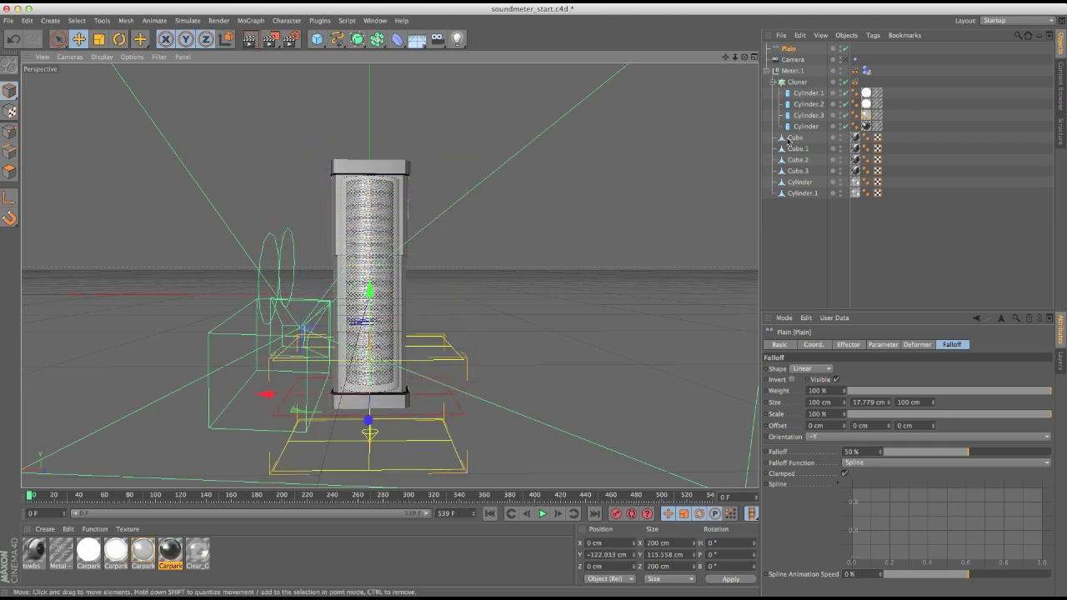
Look through the scene Camera, play its animation to check the framing, and return to frame 0
left_click(847, 60)
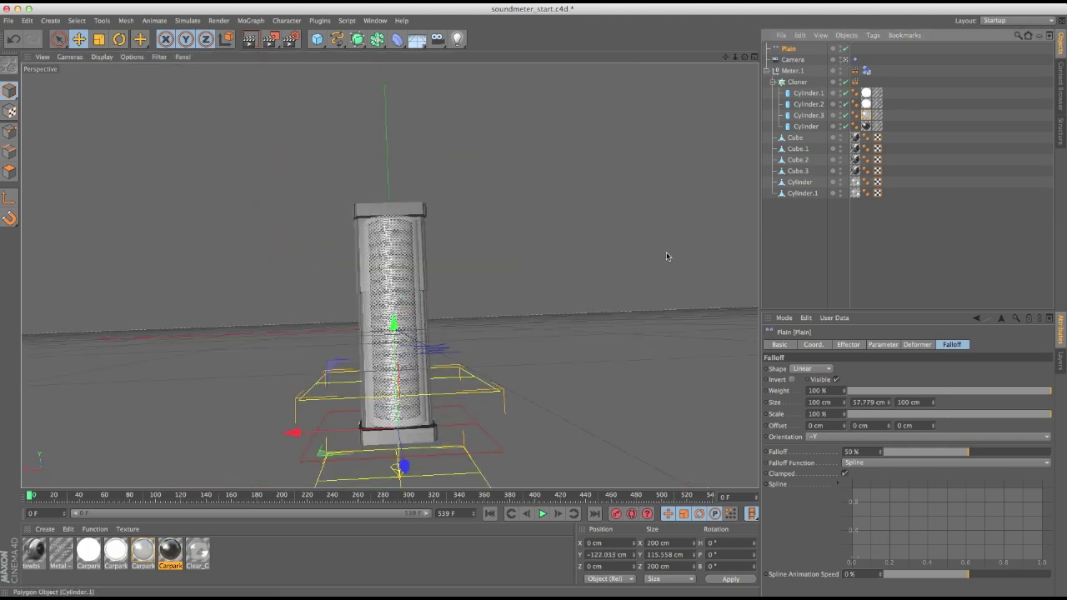
left_click(543, 514)
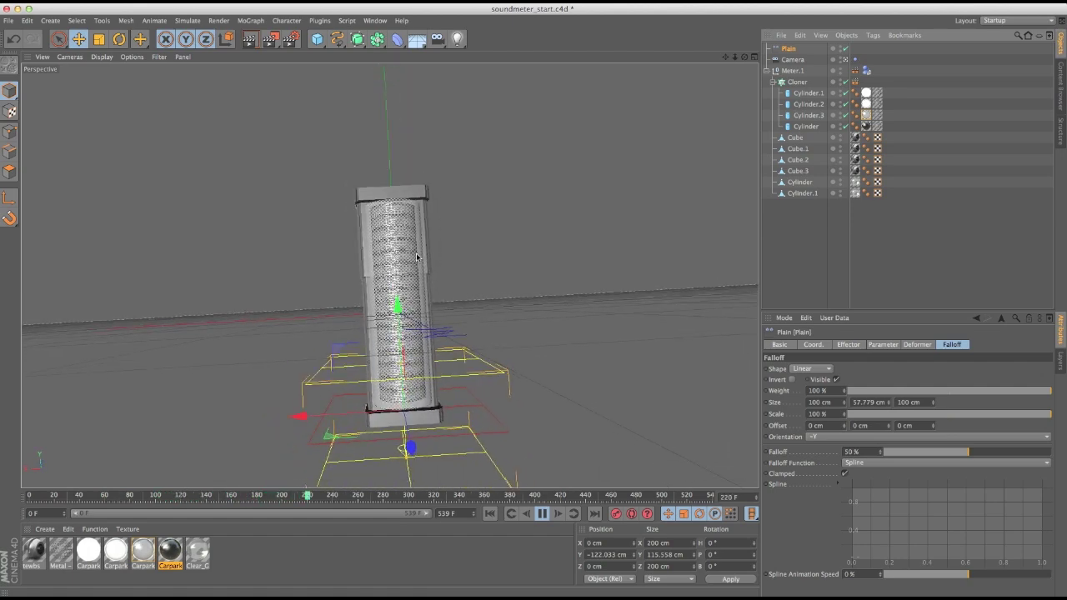
left_click(541, 514)
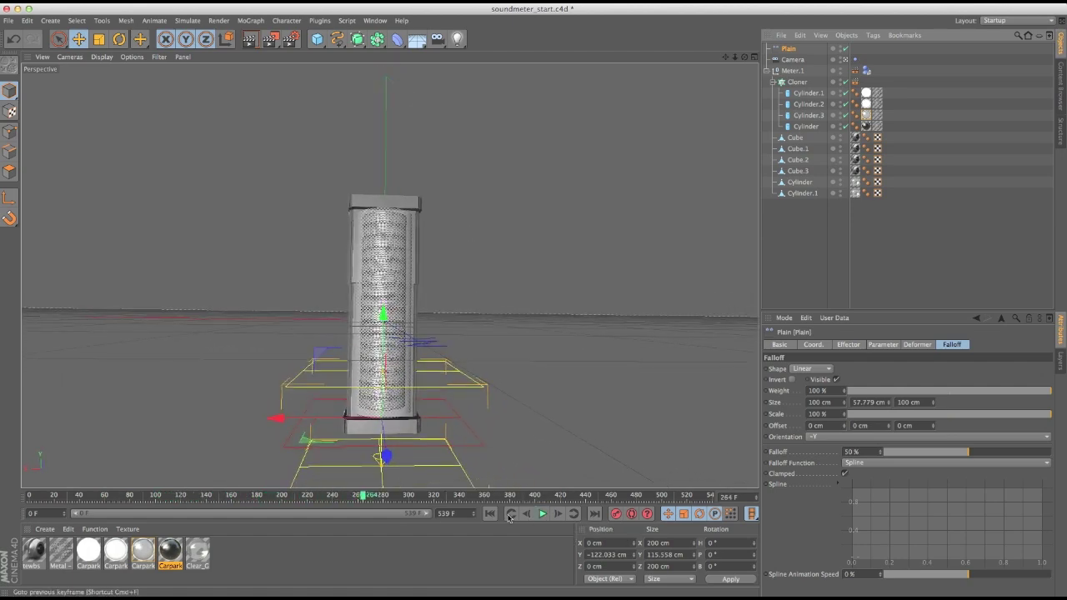
left_click(510, 515)
left_click(510, 514)
left_click_drag(459, 267, 467, 215, "alt")
left_click(540, 513)
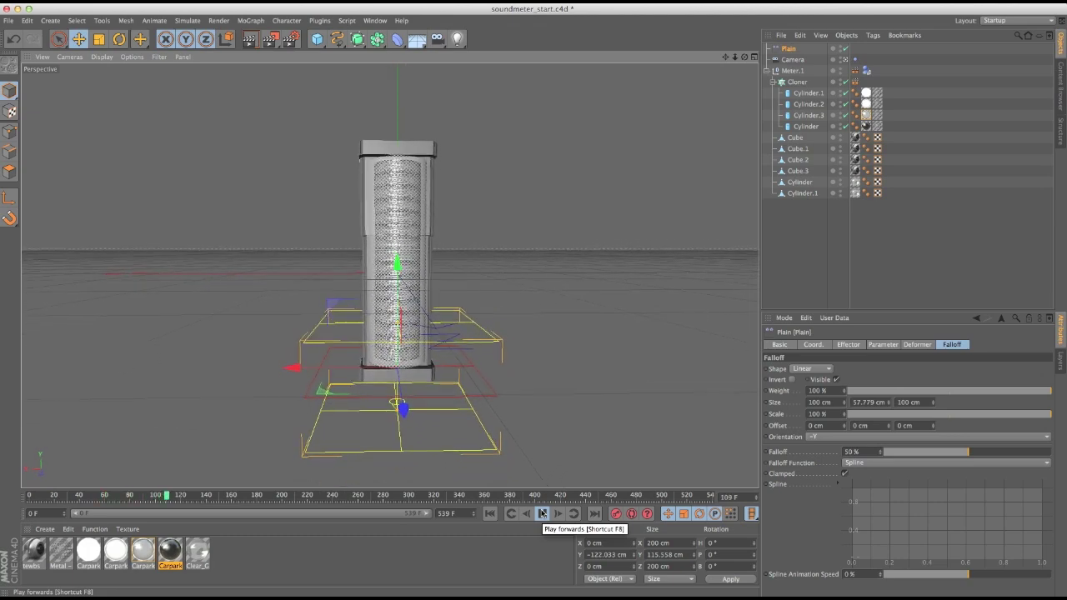
left_click(490, 513)
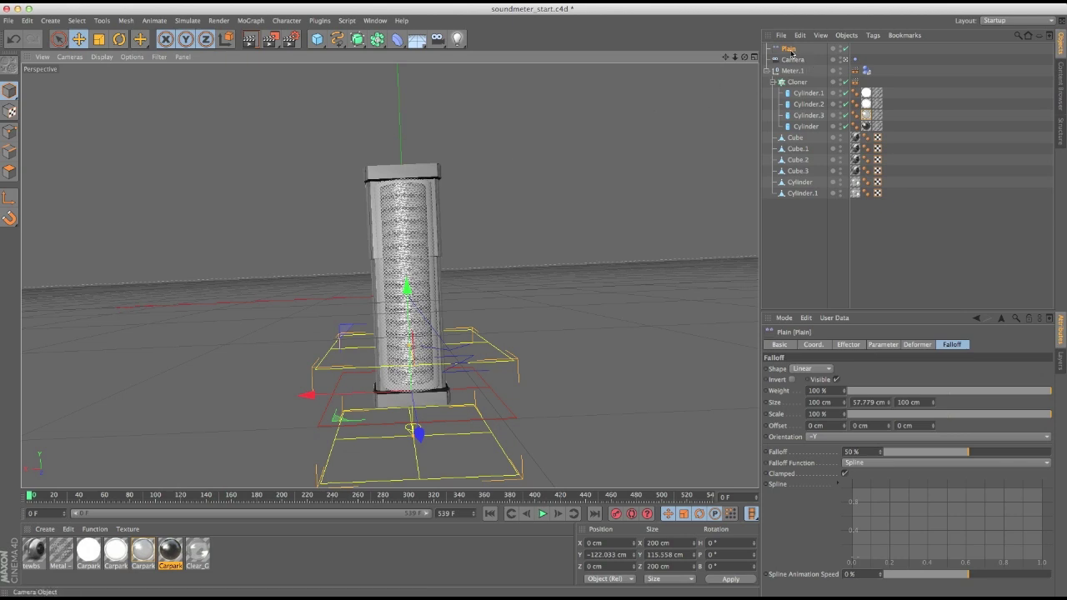
Open Cappucino beside the meter with the Plain effector selected, and lower the effector to about Y -129 cm
left_click(218, 20)
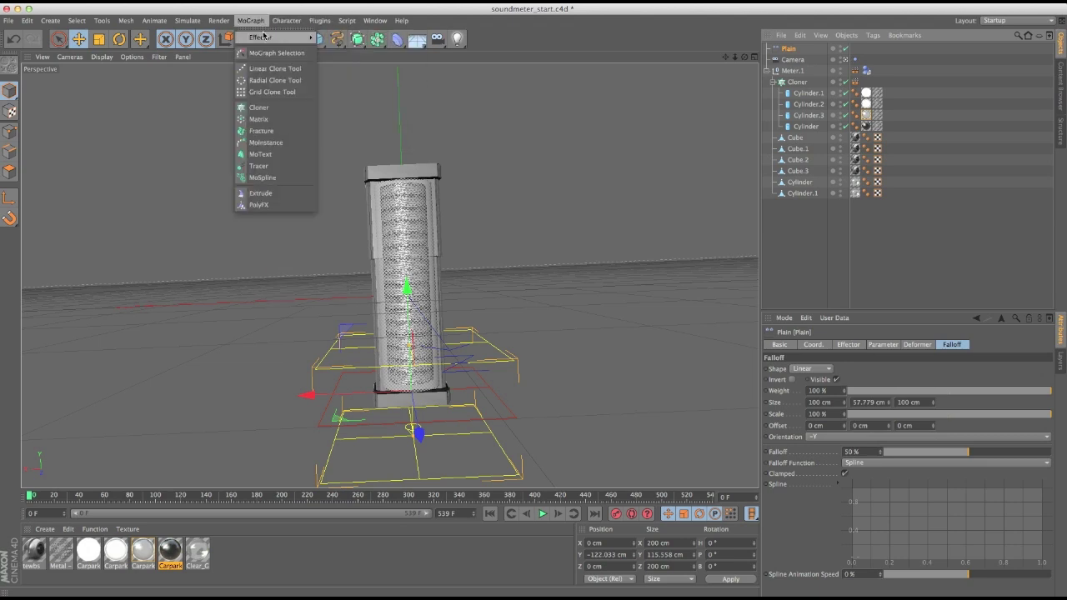
mouse_move(301, 37)
left_click(382, 77)
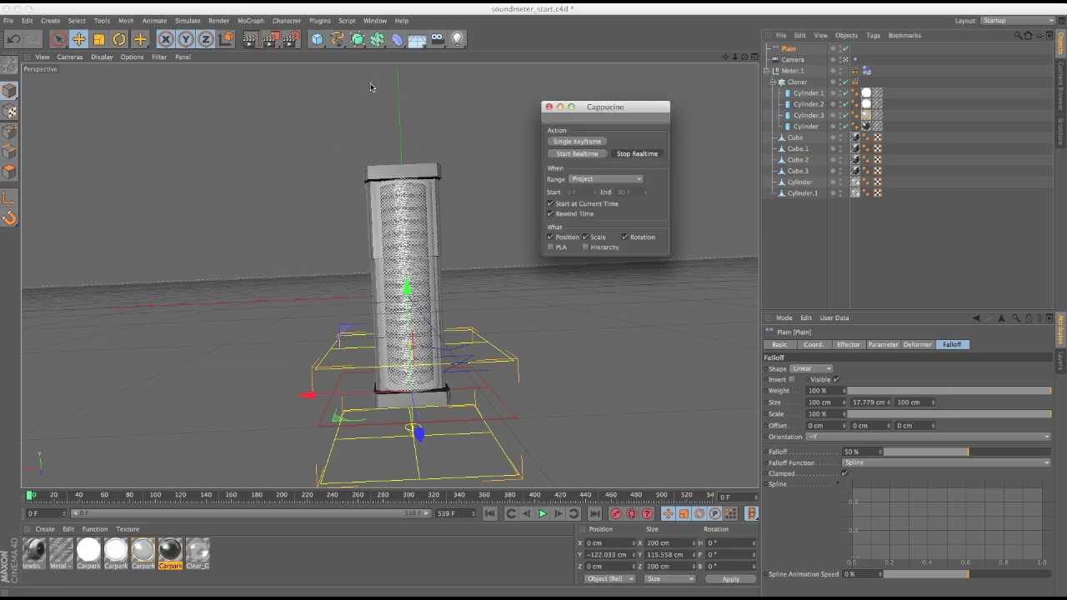
left_click_drag(619, 107, 672, 117)
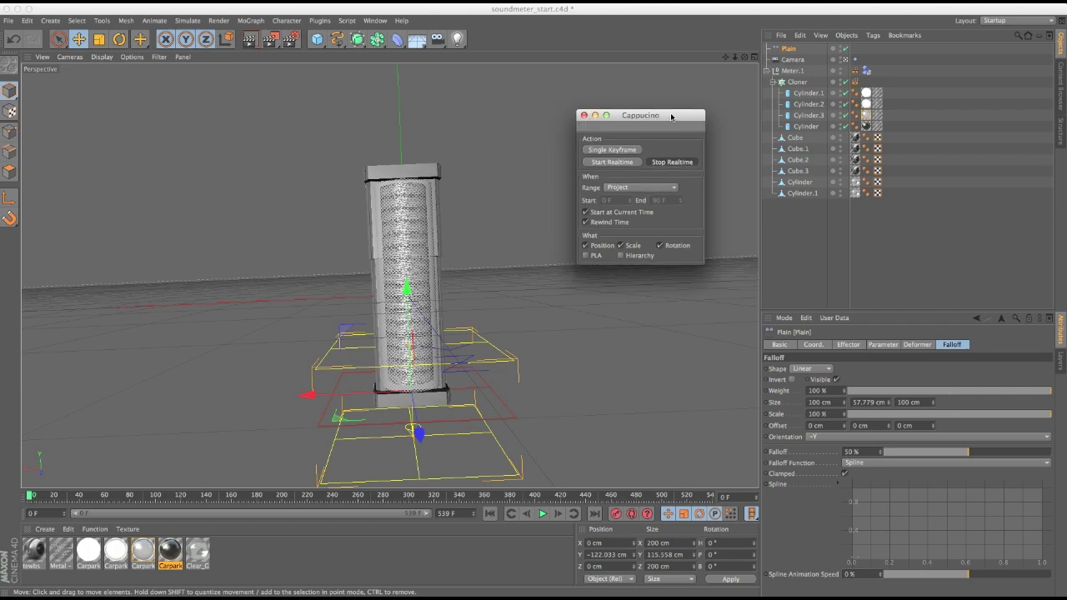
left_click_drag(671, 117, 669, 122)
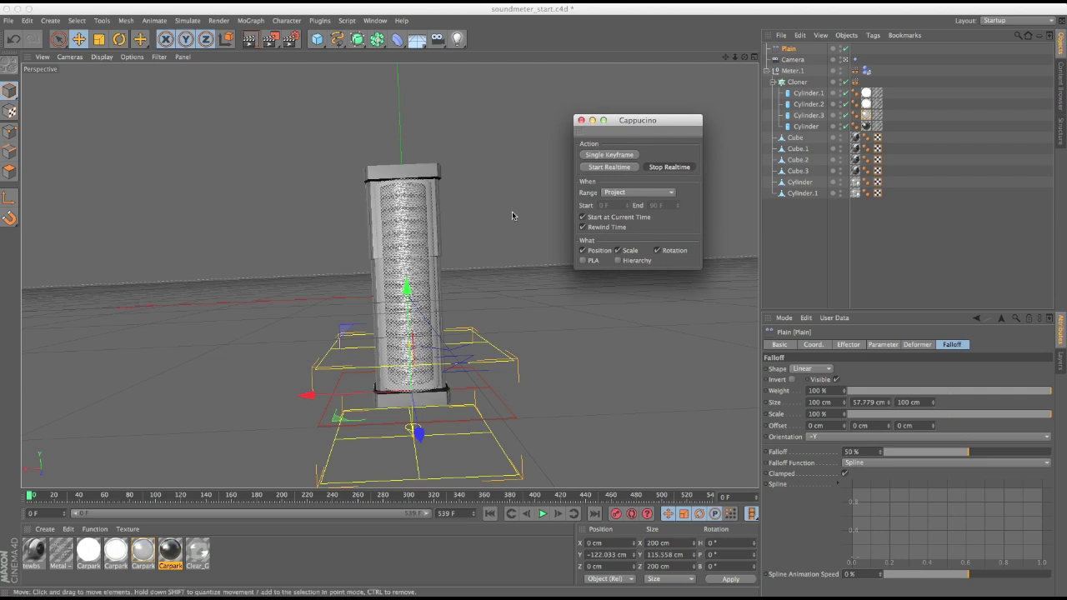
left_click_drag(621, 121, 622, 123)
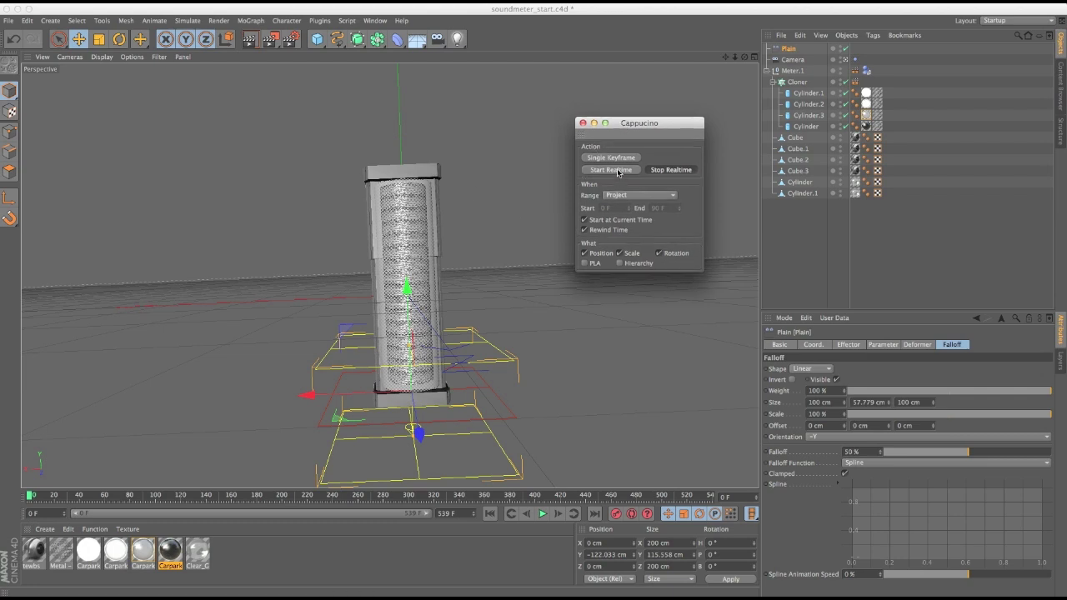
left_click(783, 51)
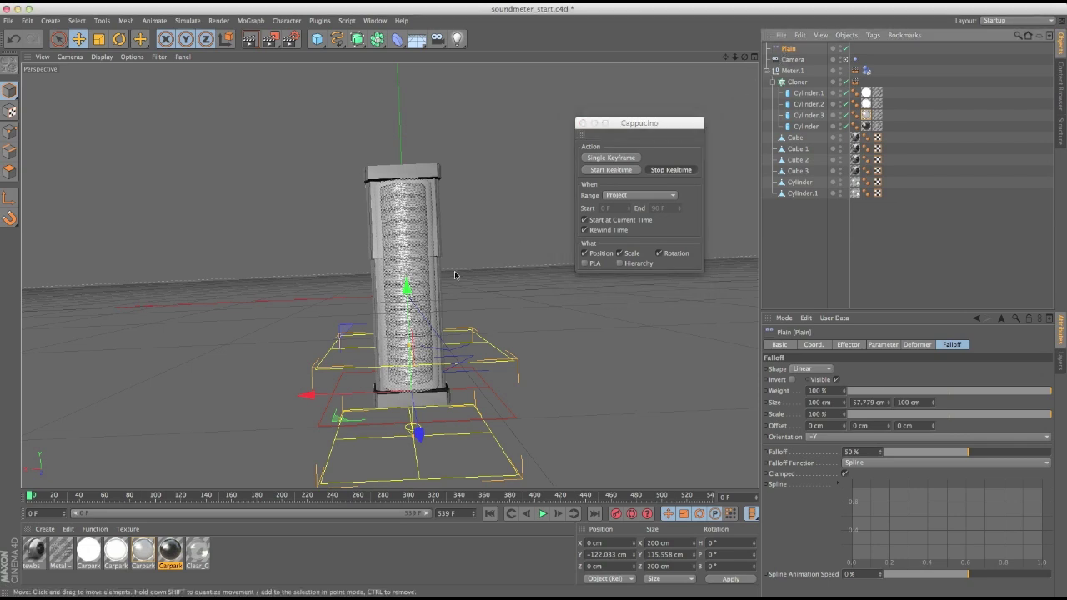
mouse_move(405, 291)
left_mouse_down()
mouse_move(405, 310)
mouse_move(395, 226)
mouse_move(413, 118)
mouse_move(425, 205)
mouse_move(401, 230)
mouse_move(401, 305)
left_mouse_up()
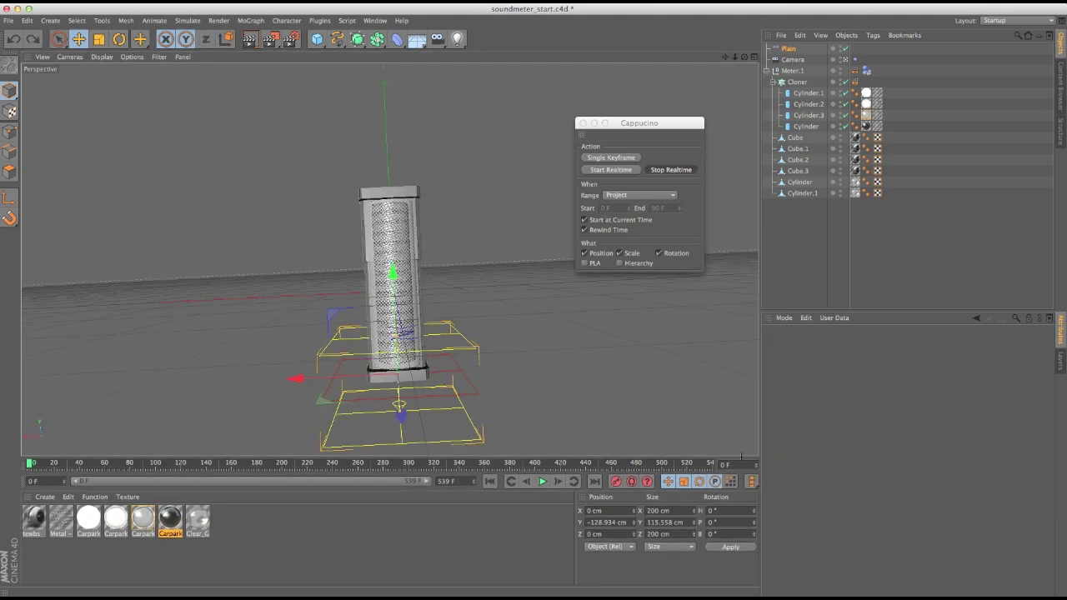
Set the timeline's playback rate to 25 FPS
left_click(752, 481)
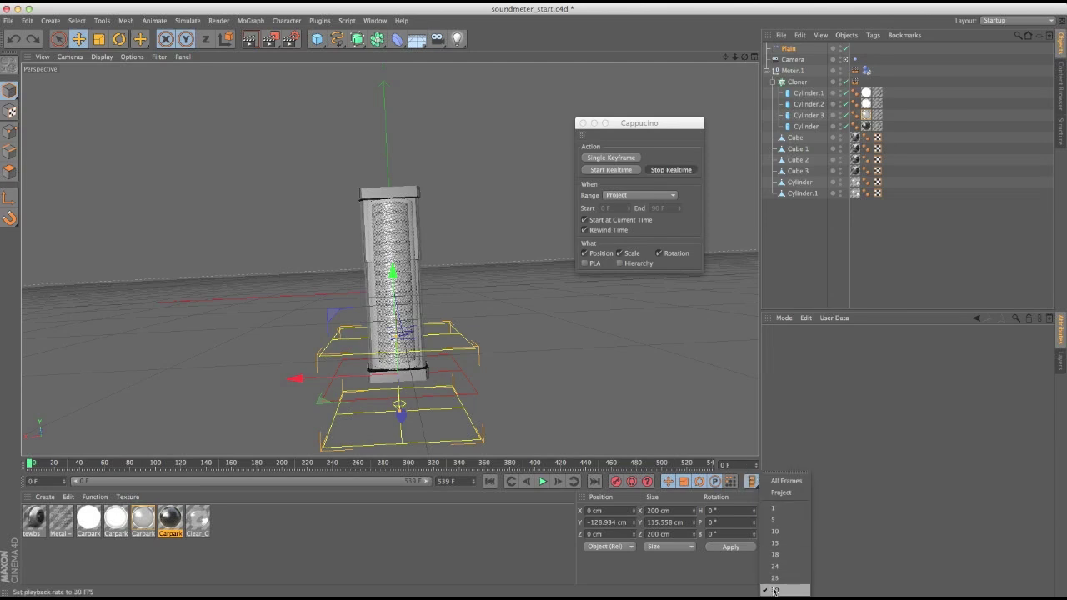
left_click(782, 493)
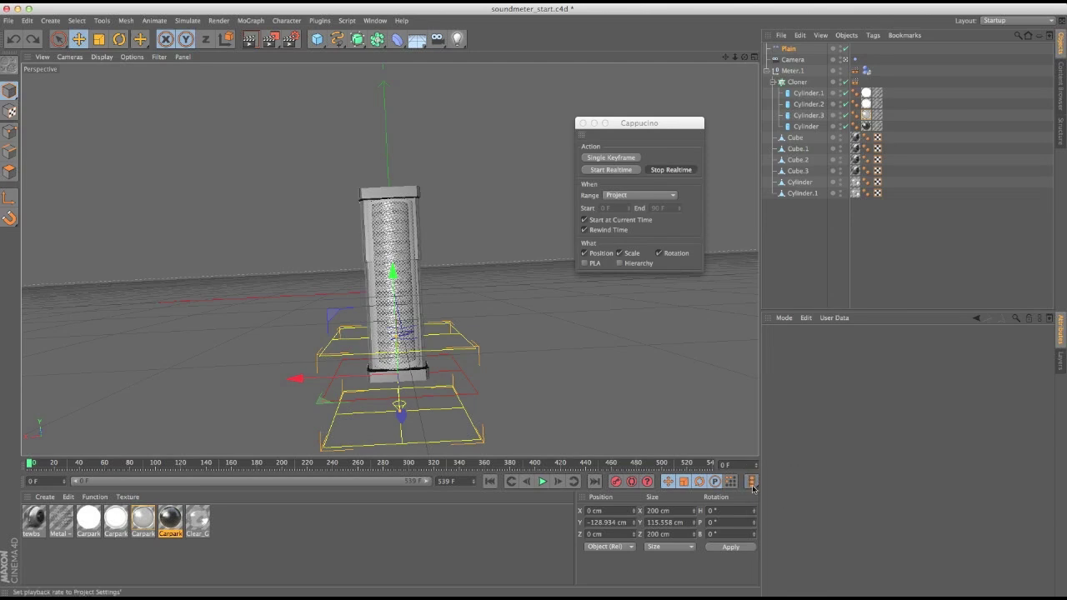
left_click(752, 481)
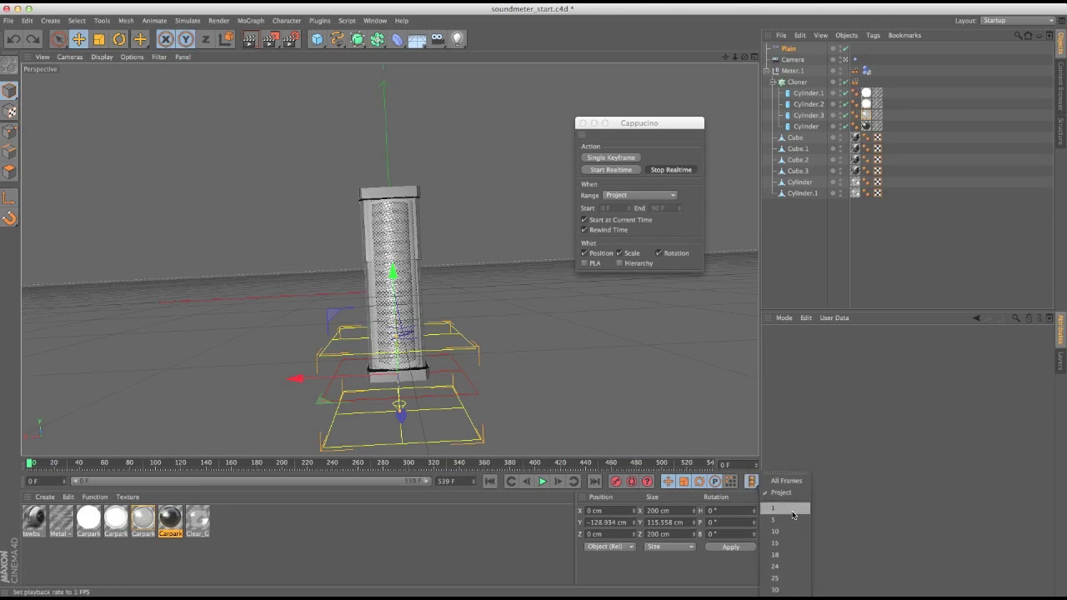
left_click(783, 581)
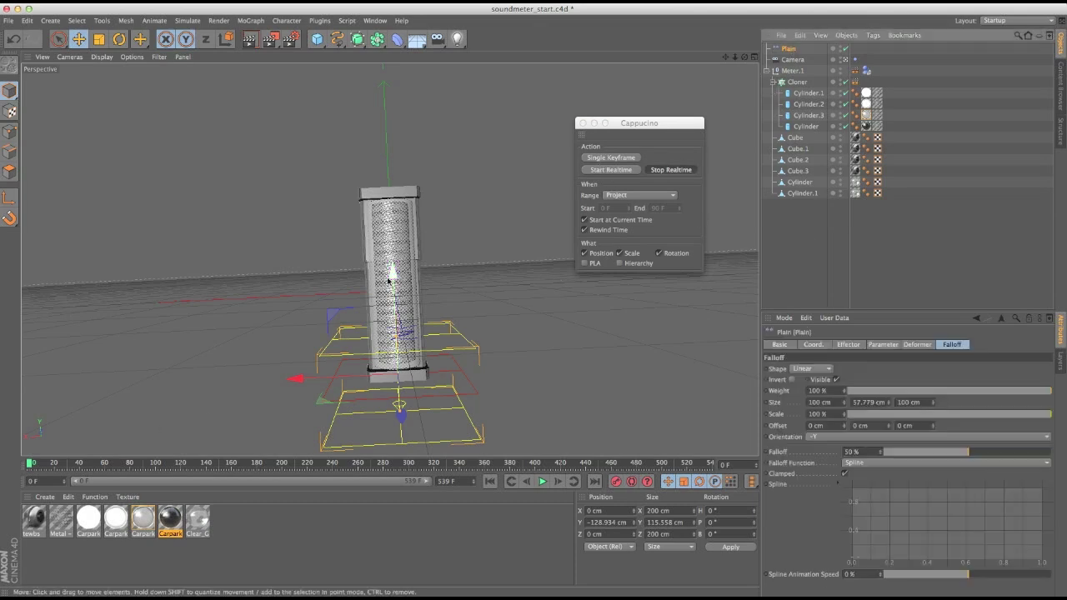
Lower the Plain effector to about Y -152 cm and record its up-and-down movement through the meter in real time with Cappucino
left_click_drag(390, 271, 392, 287)
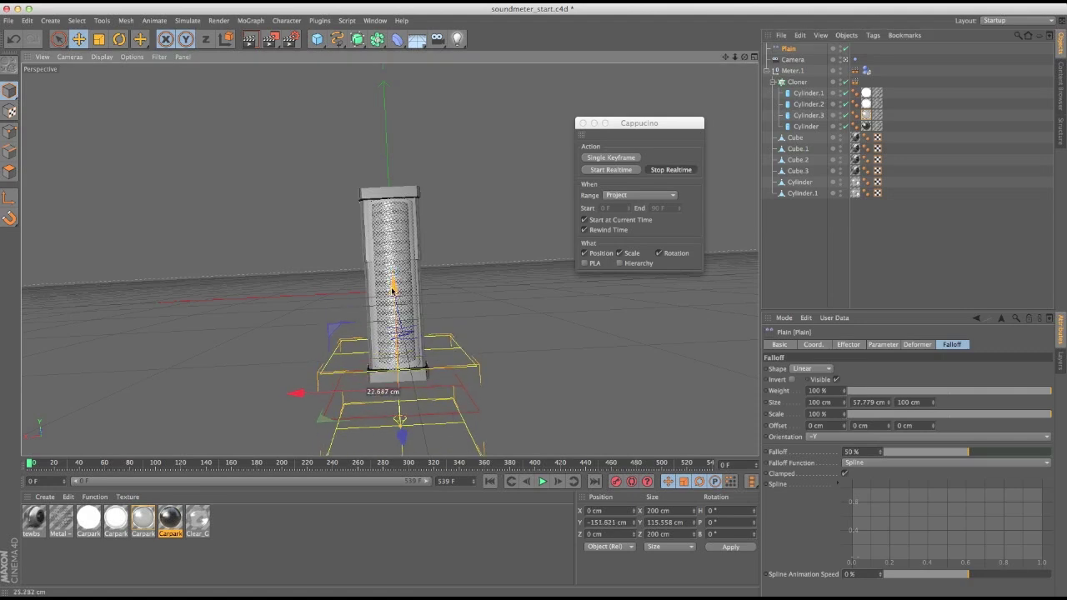
left_click(617, 170)
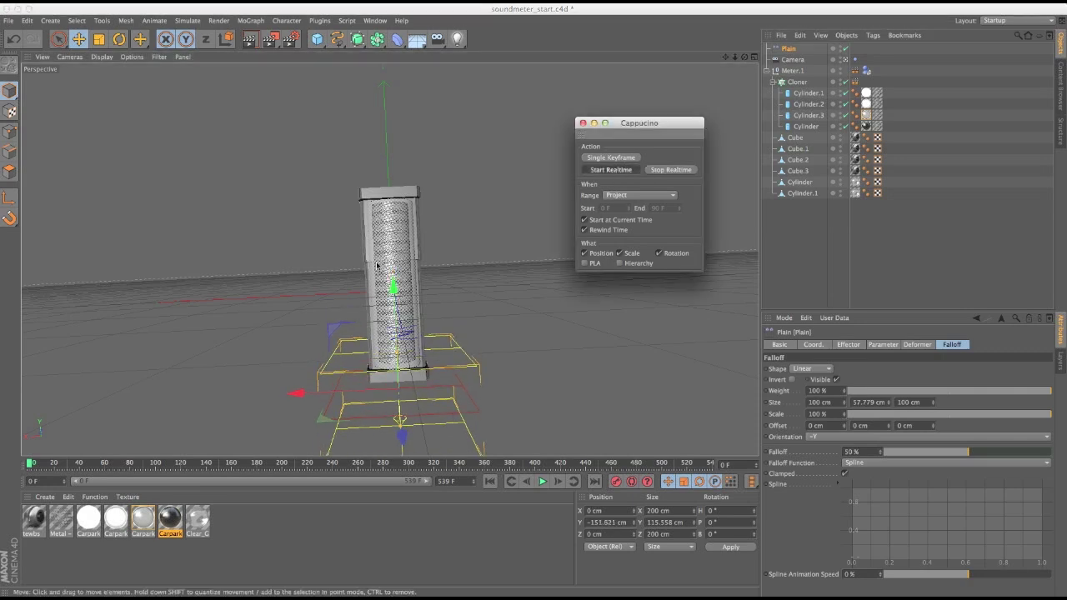
mouse_move(410, 312)
left_mouse_down()
mouse_move(396, 209)
mouse_move(391, 234)
mouse_move(391, 248)
mouse_move(404, 172)
mouse_move(406, 202)
mouse_move(413, 92)
mouse_move(412, 156)
mouse_move(416, 99)
mouse_move(424, 130)
left_mouse_up()
key("F8")
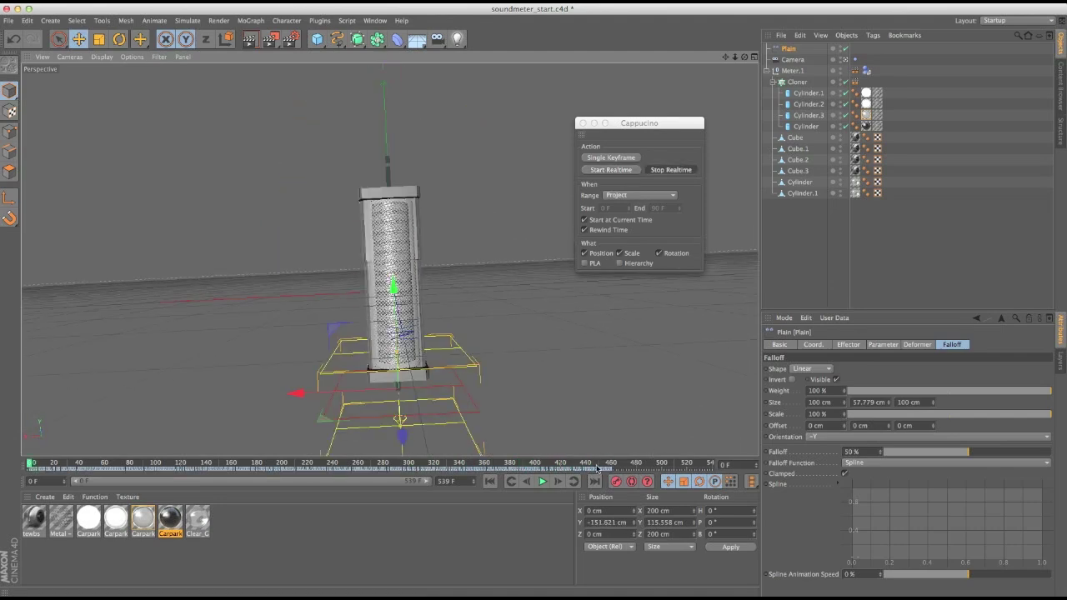
Play and scrub through the Plain effector's recorded motion from frame 0 to review how the cylinders light up
key("shift+f")
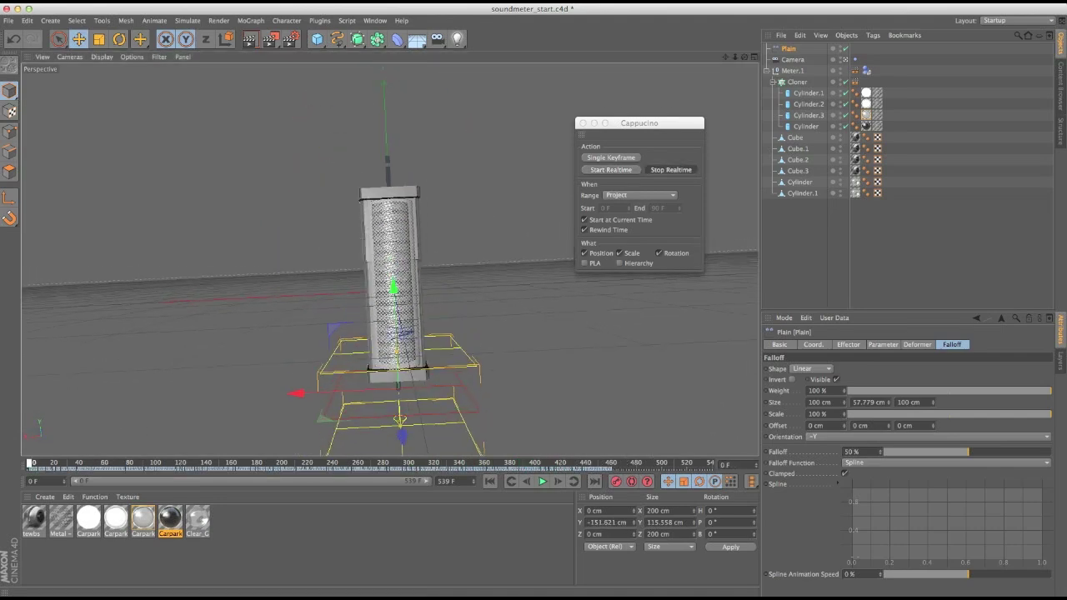
left_click(542, 482)
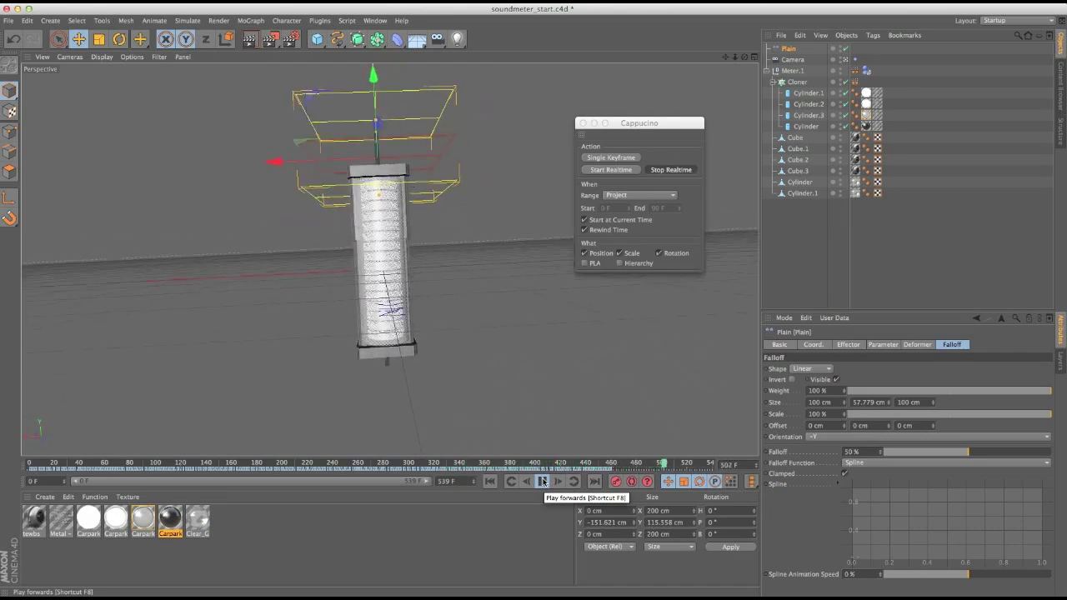
left_click(352, 464)
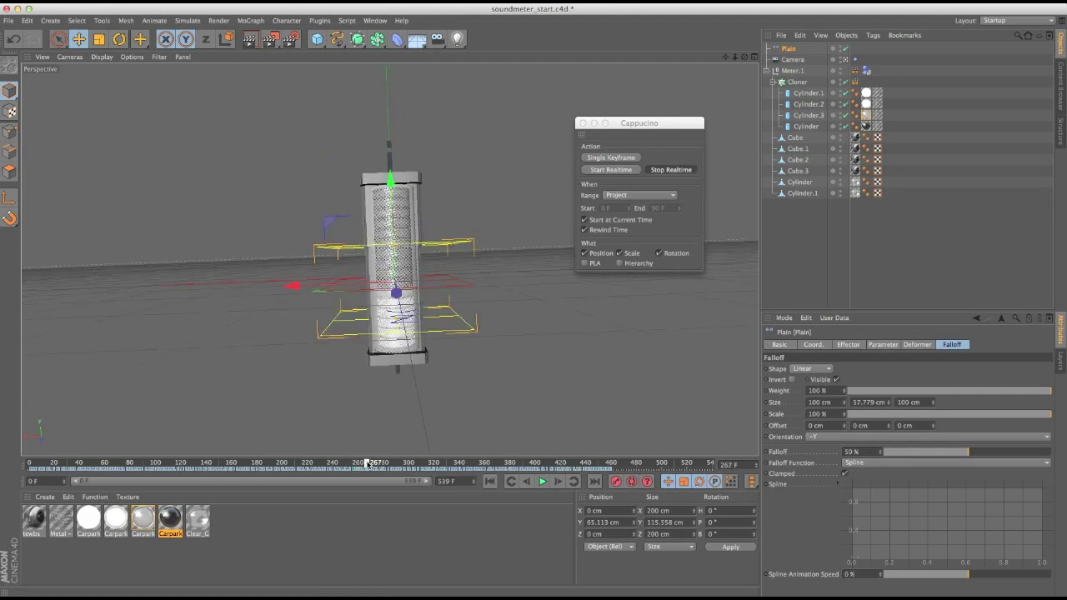
left_click_drag(365, 462, 372, 463)
left_click_drag(373, 409, 396, 194)
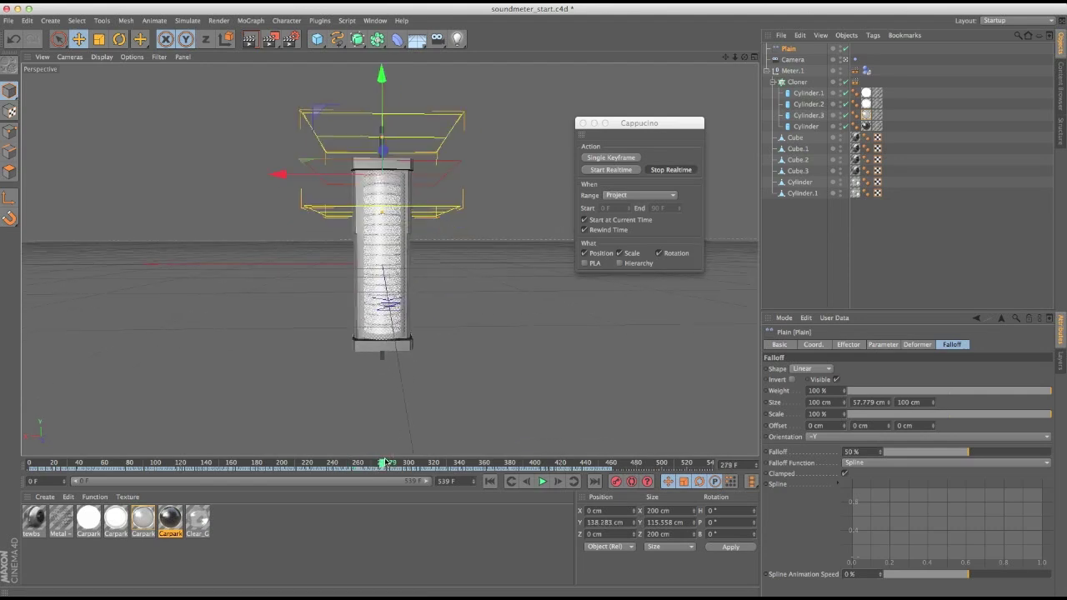
left_click_drag(442, 463, 474, 462)
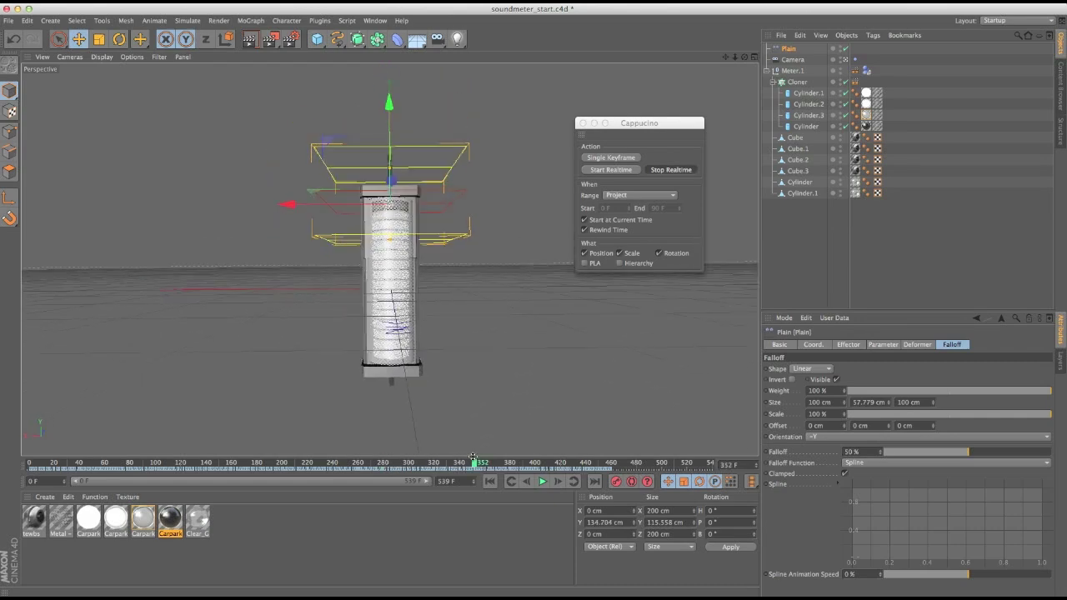
left_click_drag(475, 463, 381, 454)
left_click_drag(164, 434, 185, 442)
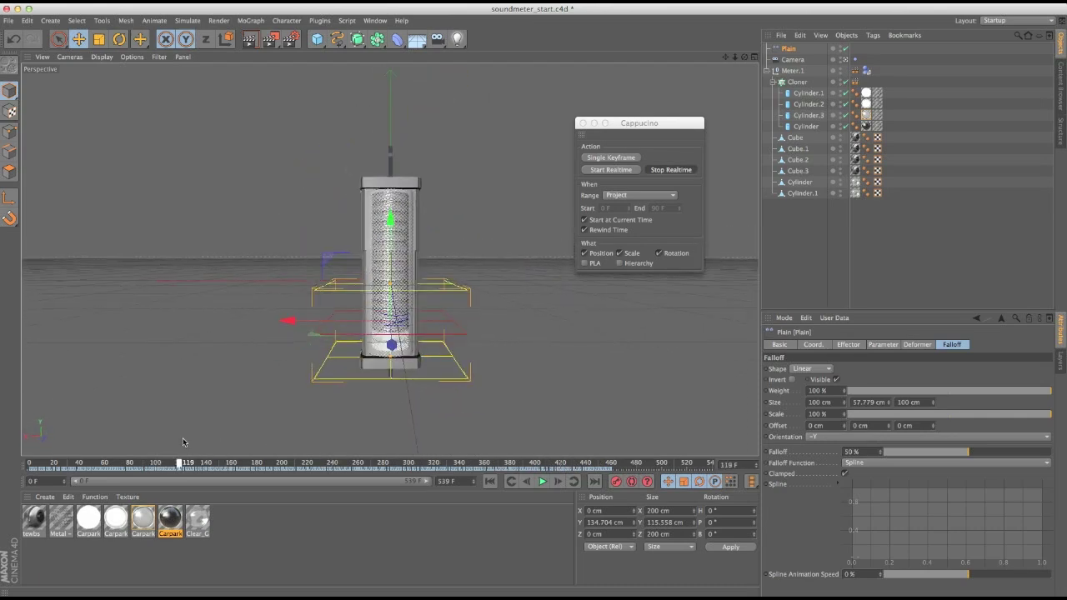
left_click_drag(305, 462, 30, 463)
key("F8")
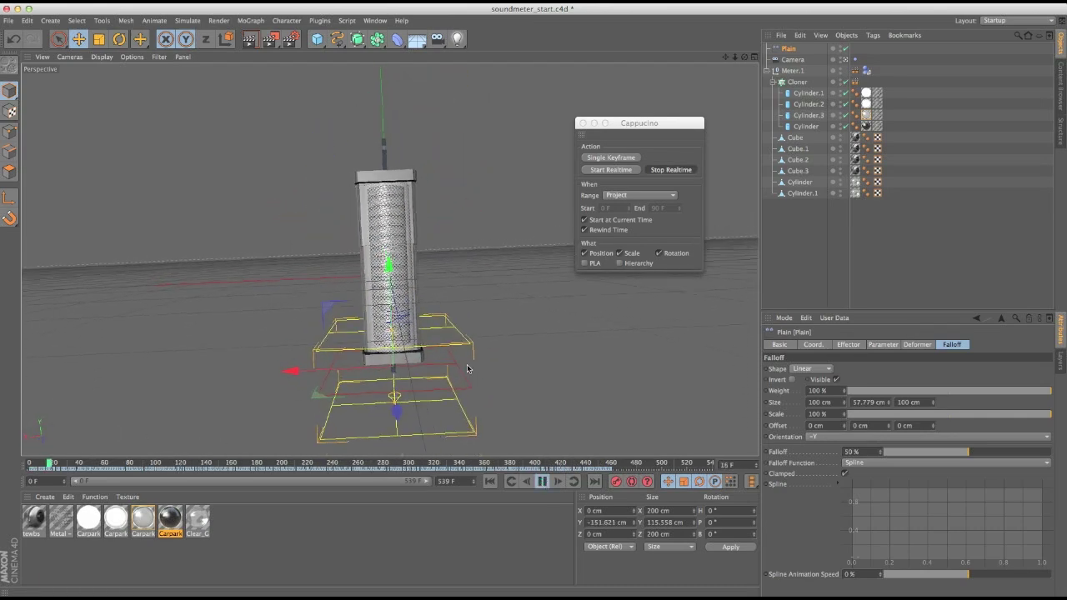
middle_click_drag(373, 333, 362, 315, "alt")
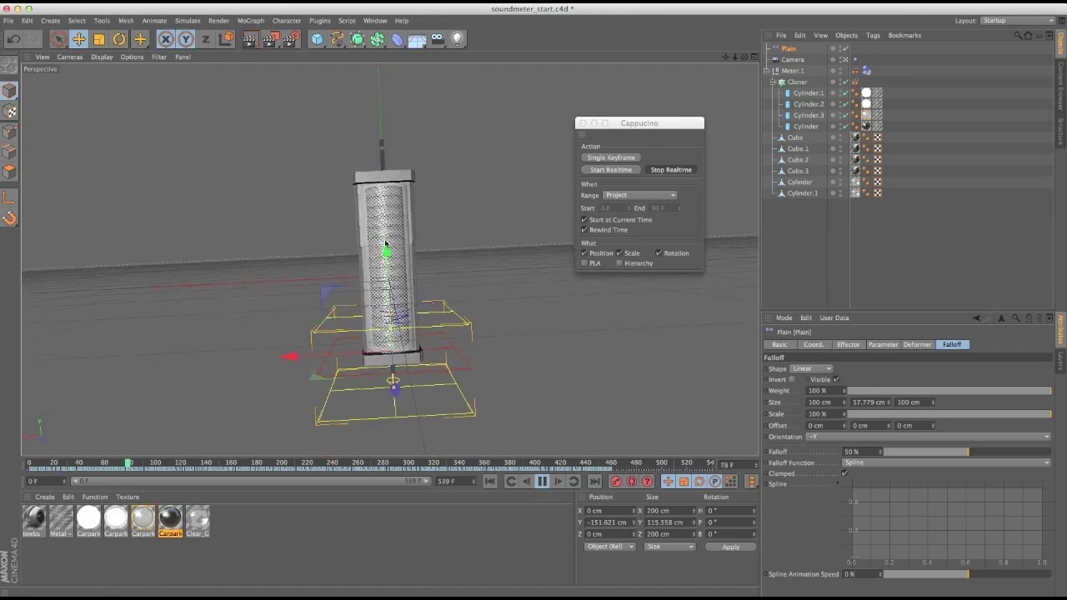
Orbit around the sound meter during playback, stop the animation at frame 273, and reposition the Cappucino window
left_click_drag(396, 246, 410, 294, "alt")
left_click_drag(388, 348, 412, 310, "alt")
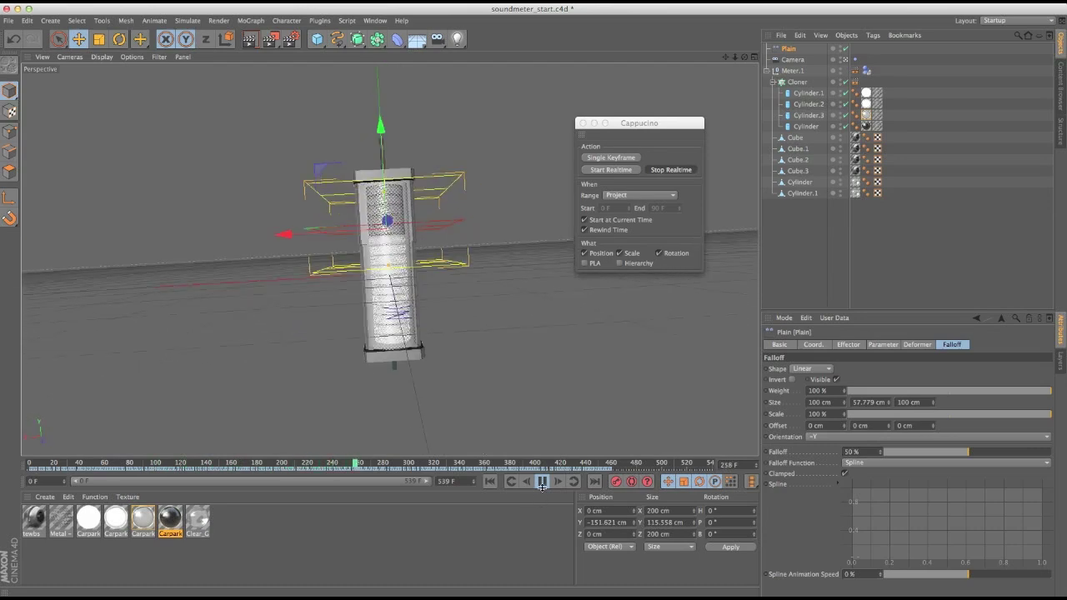
left_click(542, 482)
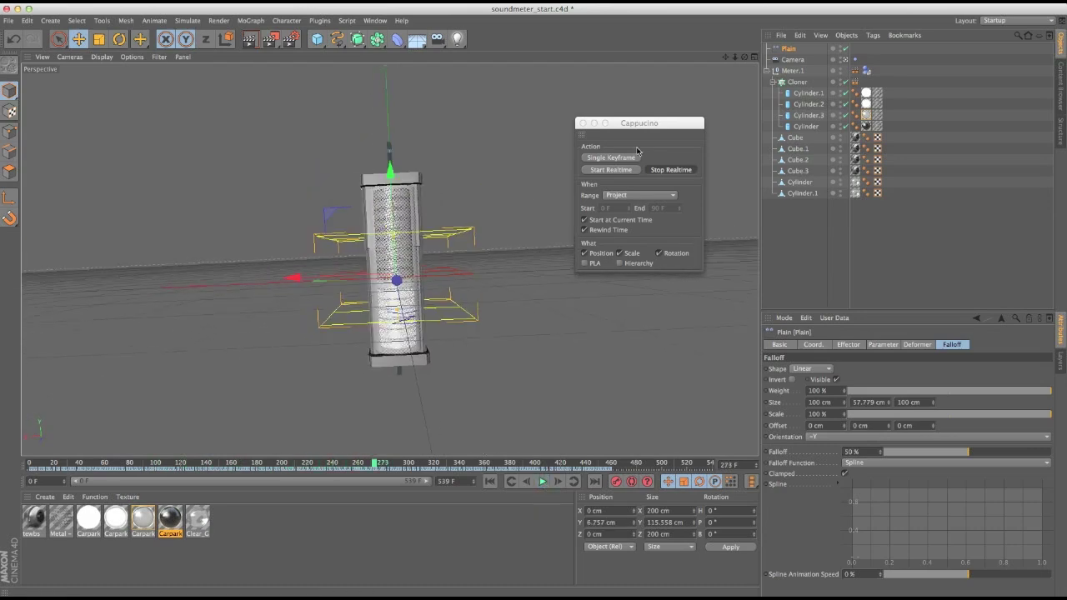
left_click_drag(633, 123, 629, 138)
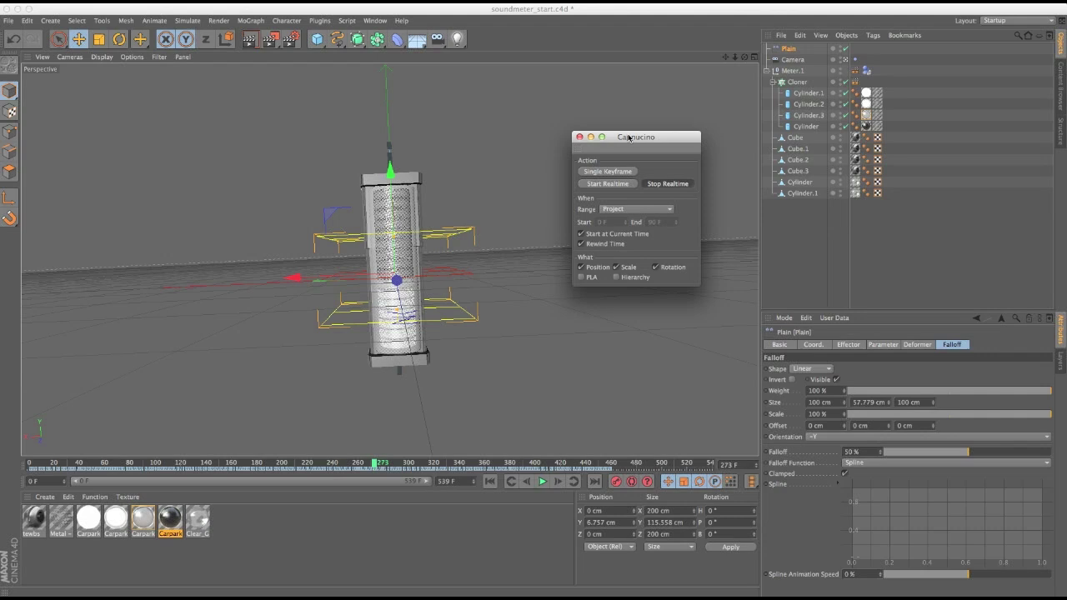
Switch to the lights_start.c4d project and render a preview of the cloned lights in the viewport
left_click(368, 24)
left_click(392, 245)
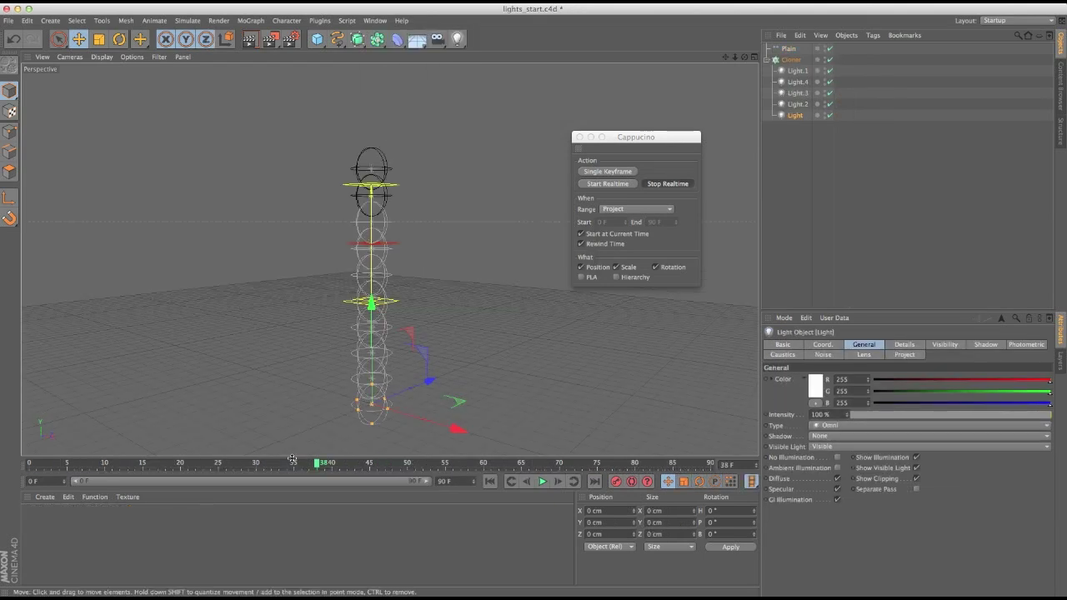
key("ctrl+r")
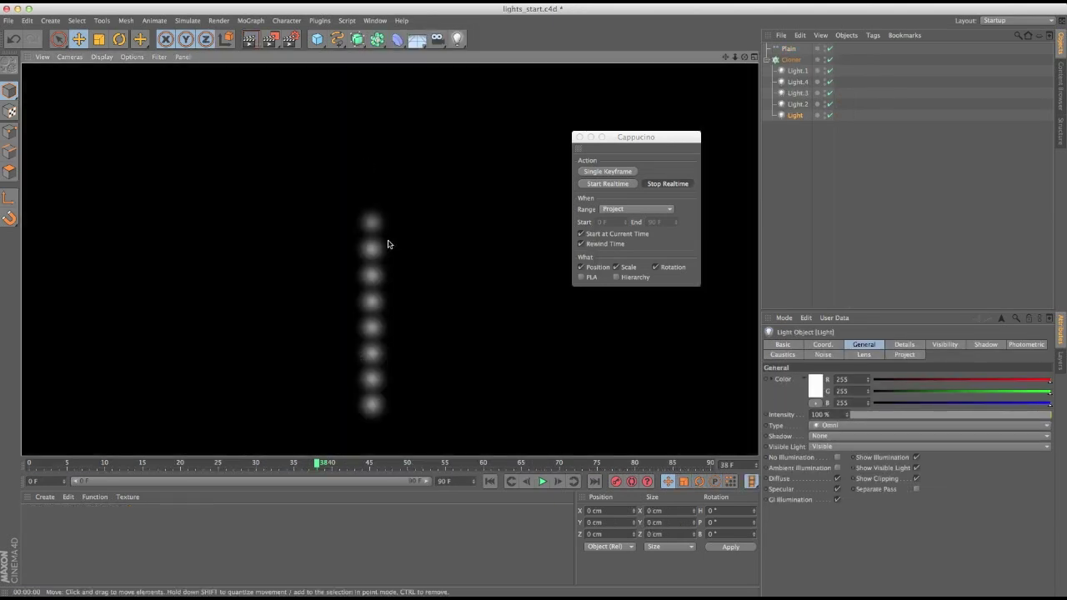
Review the general settings of the individual lights inside the Cloner, comparing their intensities
left_click(798, 72)
left_click(795, 115)
left_click(795, 104)
left_click(795, 82)
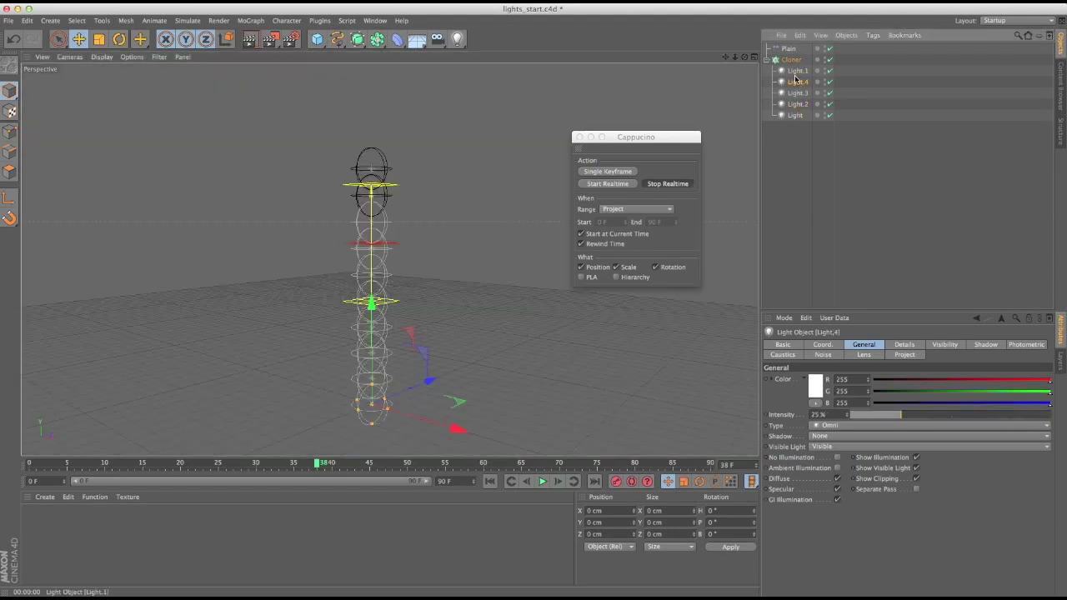
left_click(795, 104)
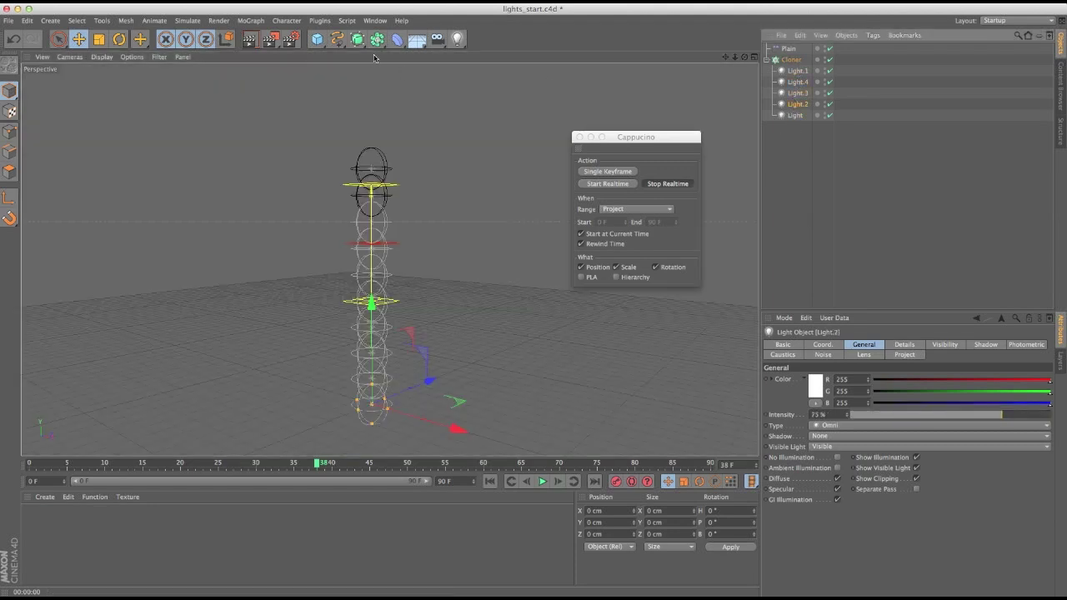
Return to the soundmeter_start.c4d project and scrub the recorded meter animation to frame 260
left_click(375, 21)
left_click(407, 259)
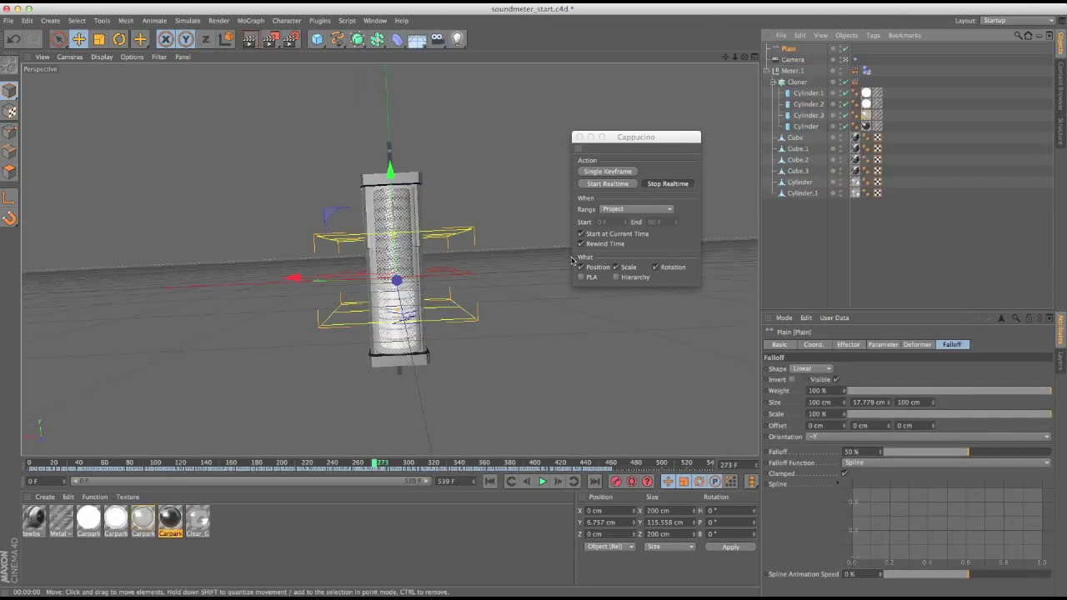
left_click_drag(221, 462, 360, 463)
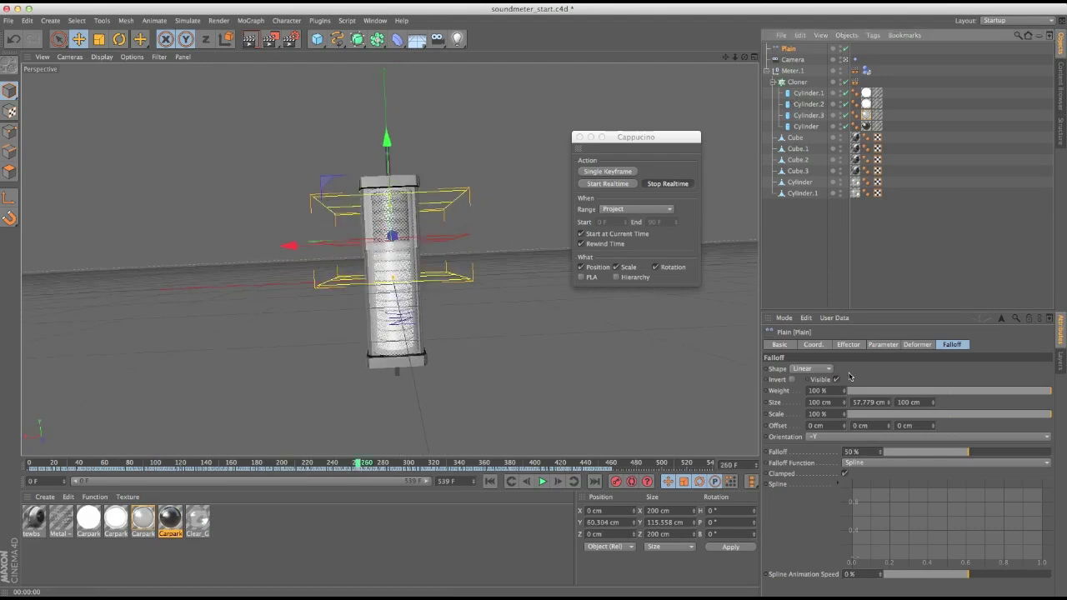
Review the Plain effector's strength and parameter settings, including Modify Clone, and move the Cappucino window aside
left_click(914, 346)
left_click(823, 346)
left_click(850, 346)
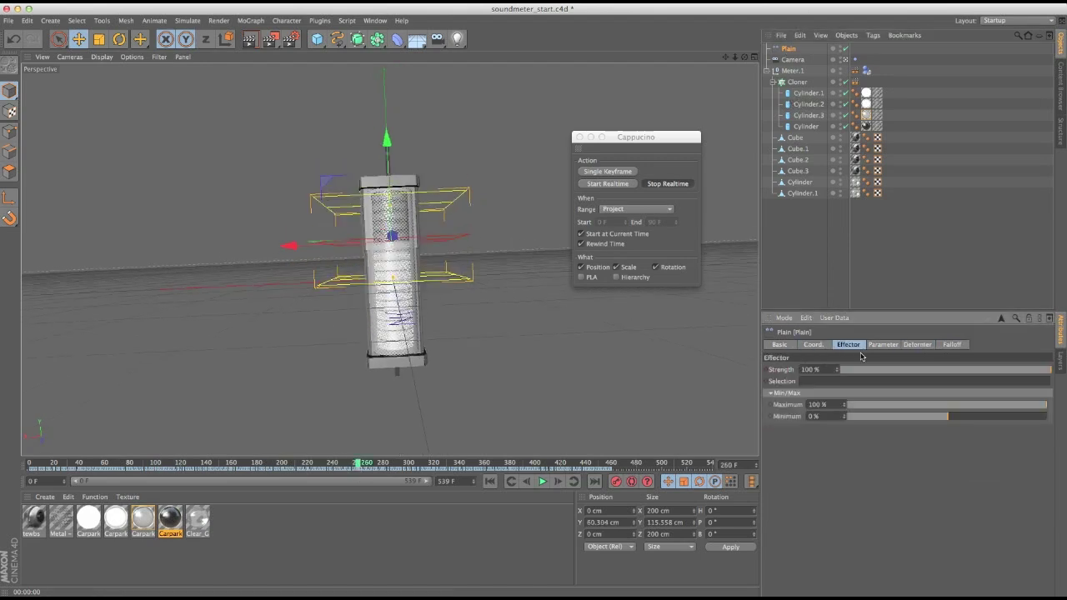
left_click(877, 347)
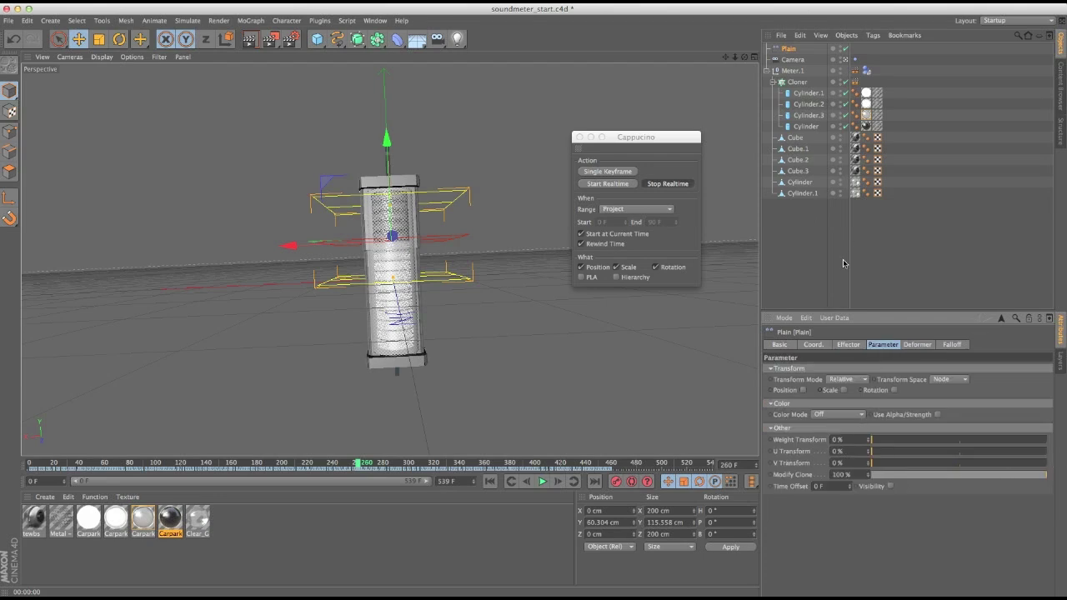
left_click_drag(673, 144, 697, 165)
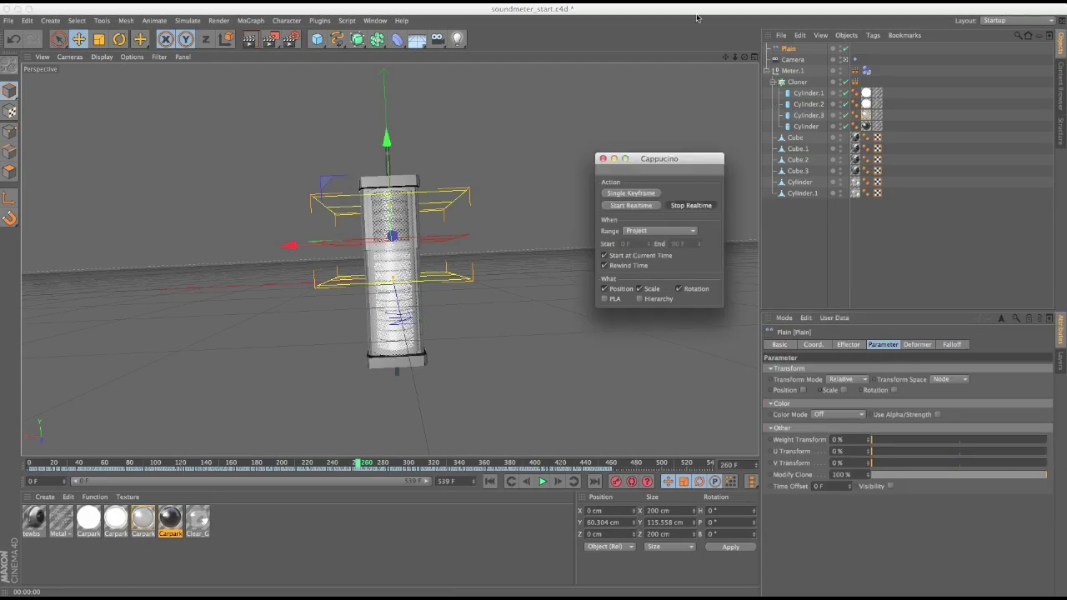